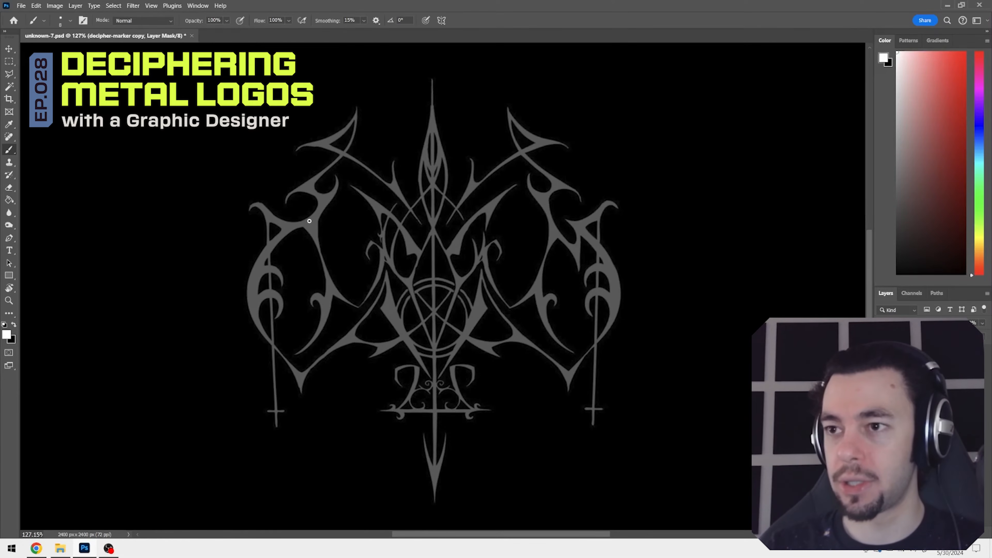
Step: Trace a C over the logo's left outer shape and an M over its right outer shape with the brush
{"action": "key", "text": "ctrl+z"}
{"action": "mouse_move", "coordinate": [317, 244]}
{"action": "left_mouse_down"}
{"action": "mouse_move", "coordinate": [313, 224]}
{"action": "mouse_move", "coordinate": [424, 300]}
{"action": "left_mouse_up"}
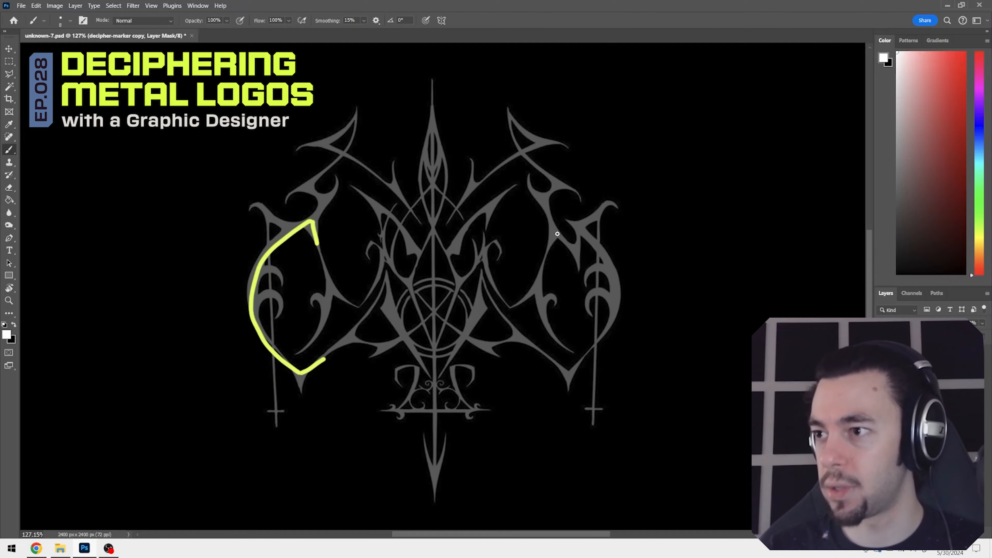
{"action": "key", "text": "ctrl+z"}
{"action": "mouse_move", "coordinate": [555, 230]}
{"action": "left_mouse_down"}
{"action": "mouse_move", "coordinate": [573, 258]}
{"action": "mouse_move", "coordinate": [577, 217]}
{"action": "left_mouse_up"}
{"action": "key", "text": "ctrl+z"}
{"action": "left_click_drag", "start_coordinate": [322, 211], "coordinate": [312, 185]}
{"action": "key", "text": "ctrl+z"}
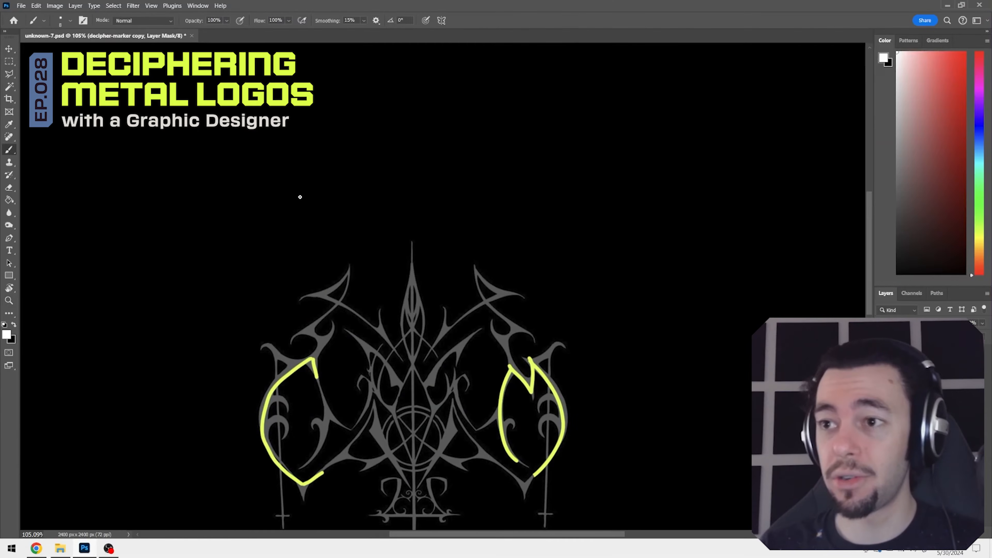
Step: Draw a row of five blank letter dashes above the logo
{"action": "key", "text": "ctrl+z"}
{"action": "mouse_move", "coordinate": [280, 198]}
{"action": "left_mouse_down"}
{"action": "mouse_move", "coordinate": [316, 208]}
{"action": "mouse_move", "coordinate": [344, 201]}
{"action": "mouse_move", "coordinate": [377, 214]}
{"action": "mouse_move", "coordinate": [351, 193]}
{"action": "left_mouse_up"}
{"action": "key", "text": "ctrl+z"}
{"action": "key", "text": "ctrl+z"}
{"action": "mouse_move", "coordinate": [364, 192]}
{"action": "left_mouse_down"}
{"action": "mouse_move", "coordinate": [419, 190]}
{"action": "mouse_move", "coordinate": [465, 192]}
{"action": "left_mouse_up"}
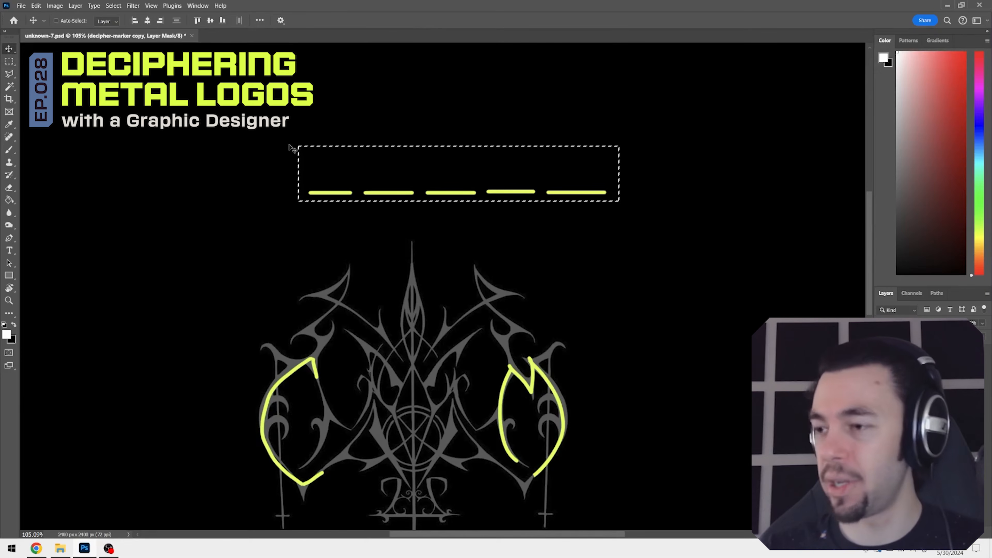
Step: Nudge the selected row of five dashes left into line with the logo and deselect it
{"action": "key", "text": "shift+Left"}
{"action": "key", "text": "shift+Left"}
{"action": "key", "text": "shift+Left"}
{"action": "key", "text": "shift+Left"}
{"action": "key", "text": "shift+Left"}
{"action": "key", "text": "shift+Left"}
{"action": "key", "text": "shift+Left"}
{"action": "key", "text": "shift+Left"}
{"action": "key", "text": "shift+Left"}
{"action": "key", "text": "shift+Left"}
{"action": "key", "text": "shift+Left"}
{"action": "key", "text": "shift+Left"}
{"action": "key", "text": "ctrl+d"}
{"action": "key", "text": "z"}
{"action": "left_click_drag", "start_coordinate": [507, 296], "coordinate": [498, 295]}
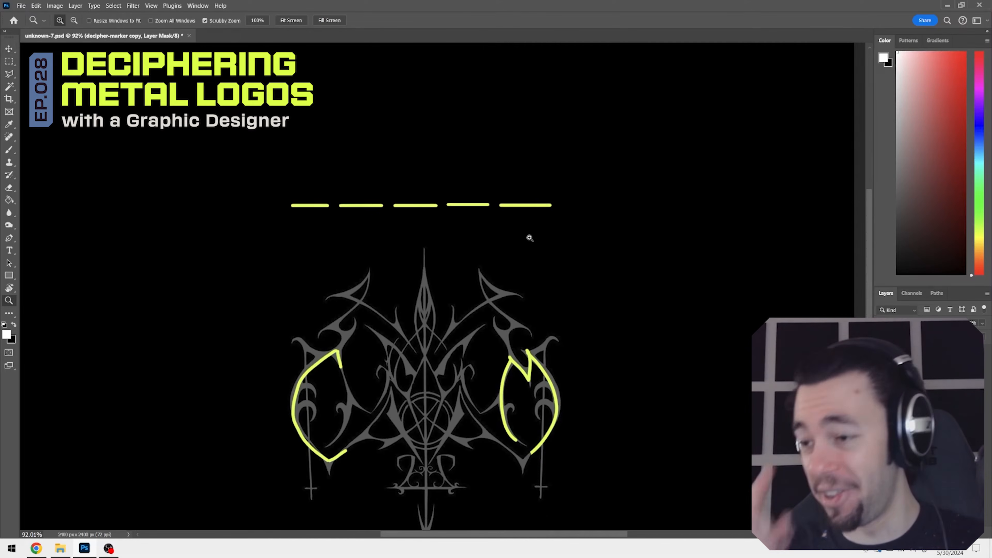
{"action": "key", "text": "b"}
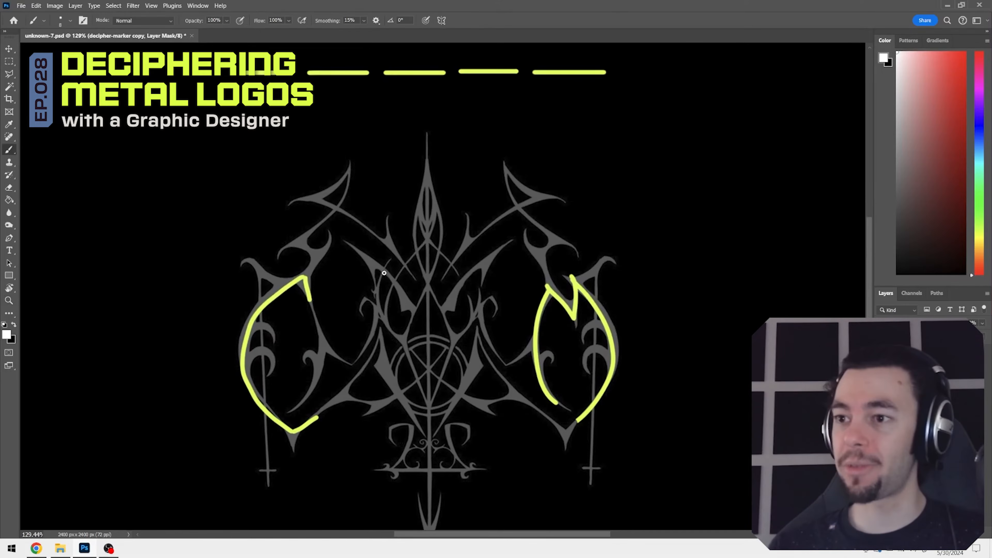
{"action": "key", "text": "z"}
{"action": "left_click_drag", "start_coordinate": [363, 280], "coordinate": [377, 276]}
{"action": "key", "text": "b"}
{"action": "mouse_move", "coordinate": [368, 251]}
{"action": "left_mouse_down"}
{"action": "mouse_move", "coordinate": [359, 360]}
{"action": "mouse_move", "coordinate": [344, 370]}
{"action": "mouse_move", "coordinate": [406, 354]}
{"action": "mouse_move", "coordinate": [433, 432]}
{"action": "left_mouse_up"}
{"action": "key", "text": "ctrl+z"}
{"action": "key", "text": "e"}
{"action": "left_click_drag", "start_coordinate": [417, 337], "coordinate": [414, 315]}
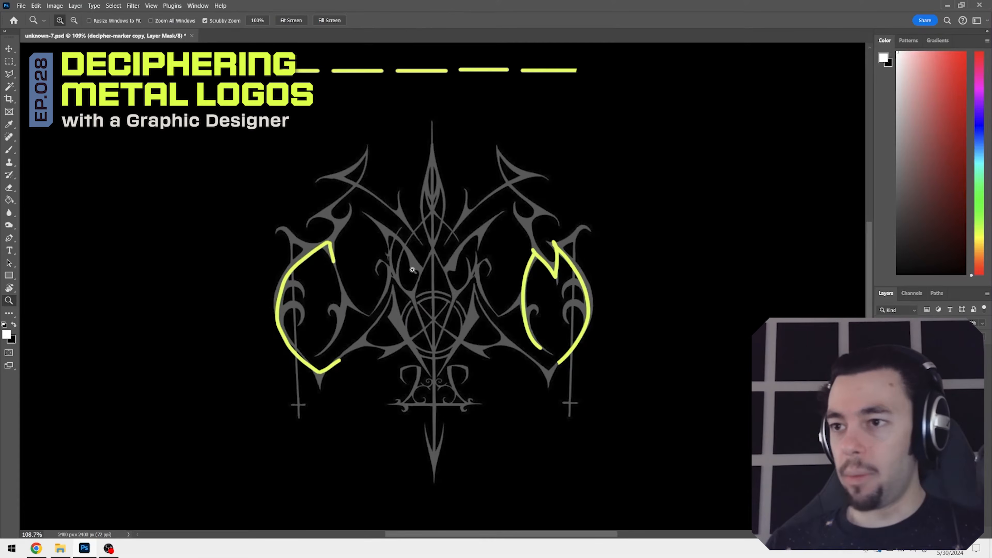
Step: Draw short horizontal lines above the traced C and M and a diagonal stroke right of the logo's centre
{"action": "key", "text": "z"}
{"action": "left_click_drag", "start_coordinate": [300, 219], "coordinate": [330, 221]}
{"action": "key", "text": "b"}
{"action": "left_click", "coordinate": [289, 218]}
{"action": "key", "text": "ctrl+z"}
{"action": "left_click_drag", "start_coordinate": [563, 229], "coordinate": [607, 227]}
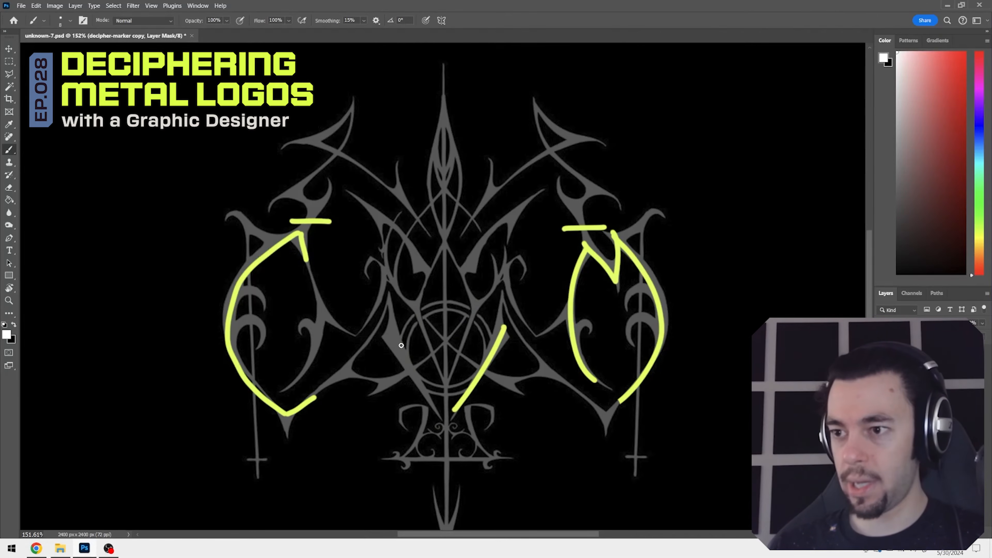
Step: Erase the diagonal stroke right of the logo's centre
{"action": "key", "text": "z"}
{"action": "left_click_drag", "start_coordinate": [454, 418], "coordinate": [423, 429]}
{"action": "left_click_drag", "start_coordinate": [476, 387], "coordinate": [520, 388]}
{"action": "key", "text": "e"}
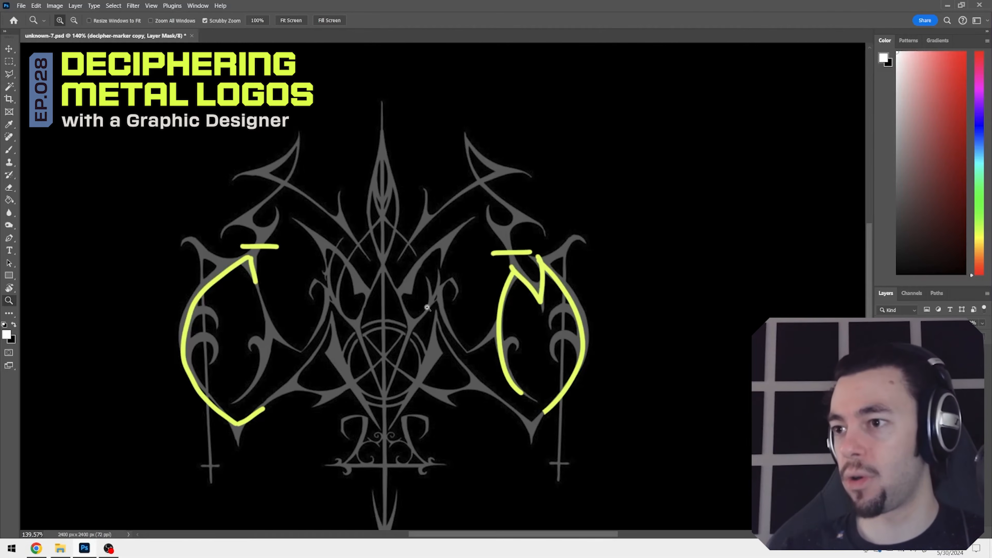
Step: Write C on the first dash and M on the last, and write the guess CREAM above them
{"action": "left_click_drag", "start_coordinate": [420, 288], "coordinate": [465, 258]}
{"action": "key", "text": "b"}
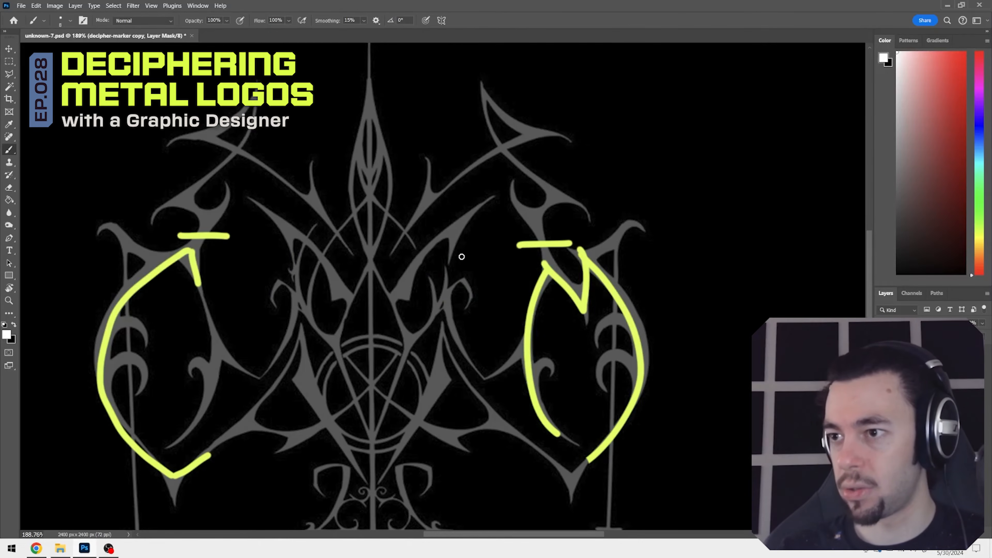
{"action": "mouse_move", "coordinate": [460, 259]}
{"action": "left_mouse_down"}
{"action": "mouse_move", "coordinate": [440, 303]}
{"action": "mouse_move", "coordinate": [447, 257]}
{"action": "left_mouse_up"}
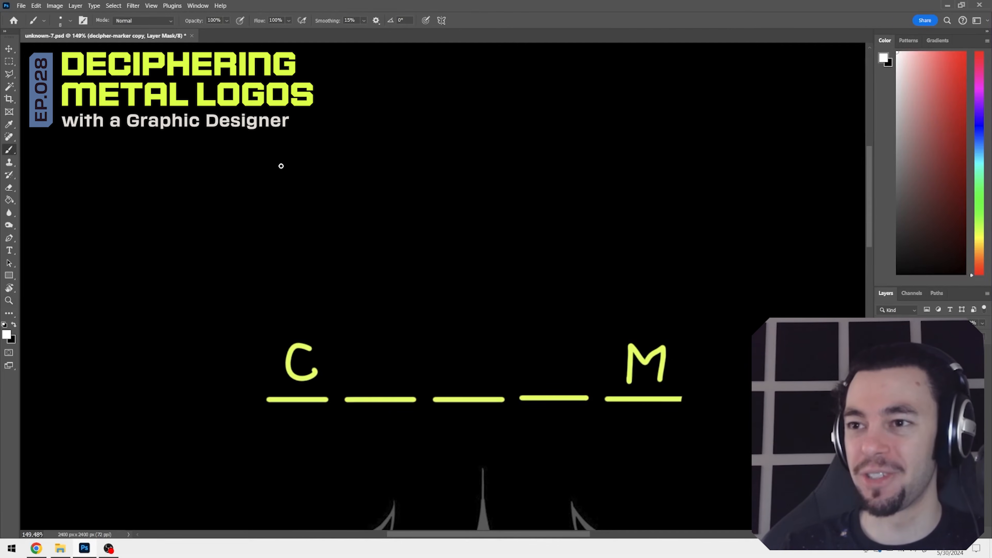
{"action": "left_click_drag", "start_coordinate": [293, 159], "coordinate": [301, 170]}
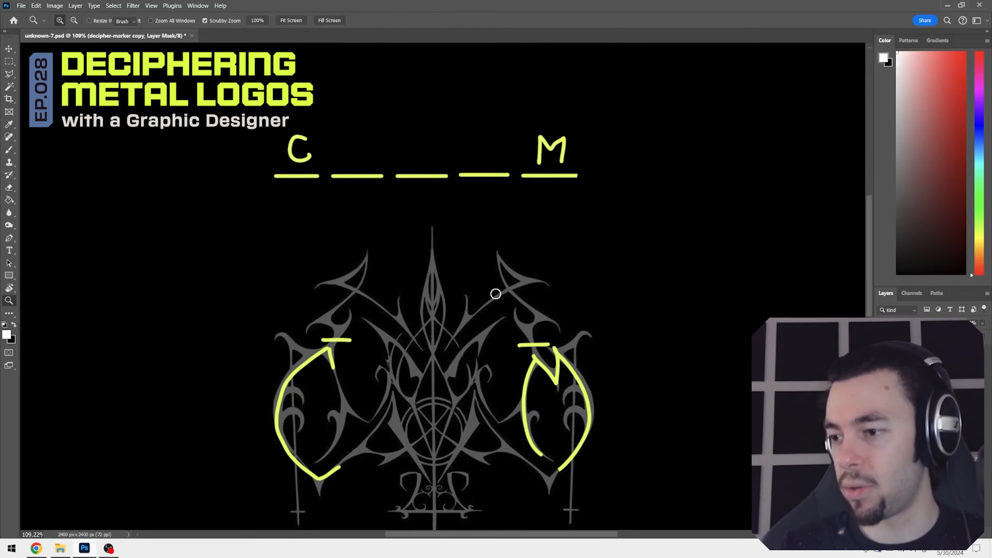
Step: Erase the short horizontal lines above the traced M and C
{"action": "key", "text": "e"}
{"action": "left_click_drag", "start_coordinate": [544, 344], "coordinate": [531, 344]}
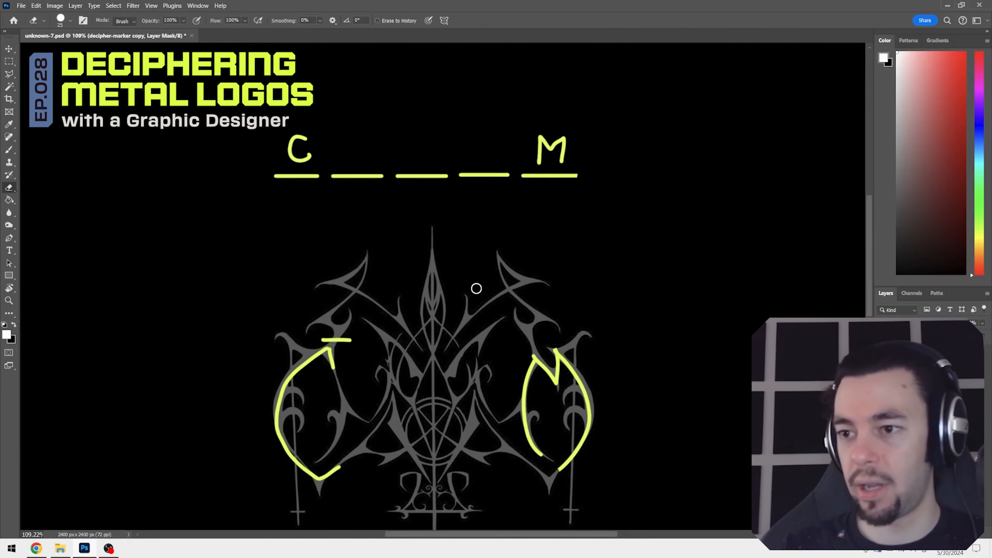
{"action": "mouse_move", "coordinate": [328, 337]}
{"action": "left_mouse_down"}
{"action": "mouse_move", "coordinate": [366, 338]}
{"action": "mouse_move", "coordinate": [354, 326]}
{"action": "mouse_move", "coordinate": [317, 331]}
{"action": "left_mouse_up"}
{"action": "key", "text": "z"}
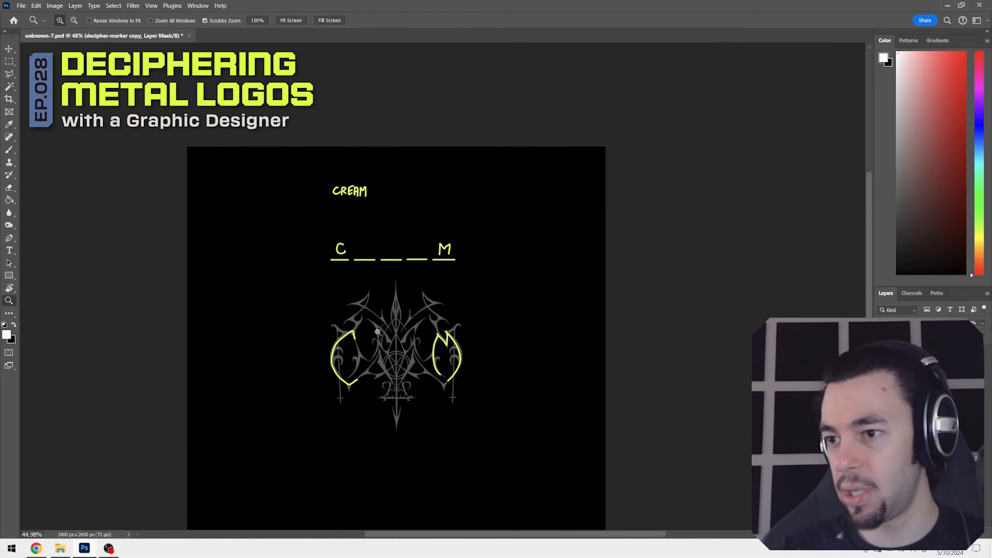
Step: Trace a T and an E over the logo's centre, and write T and E on the third and fourth dashes
{"action": "left_click_drag", "start_coordinate": [409, 344], "coordinate": [446, 359]}
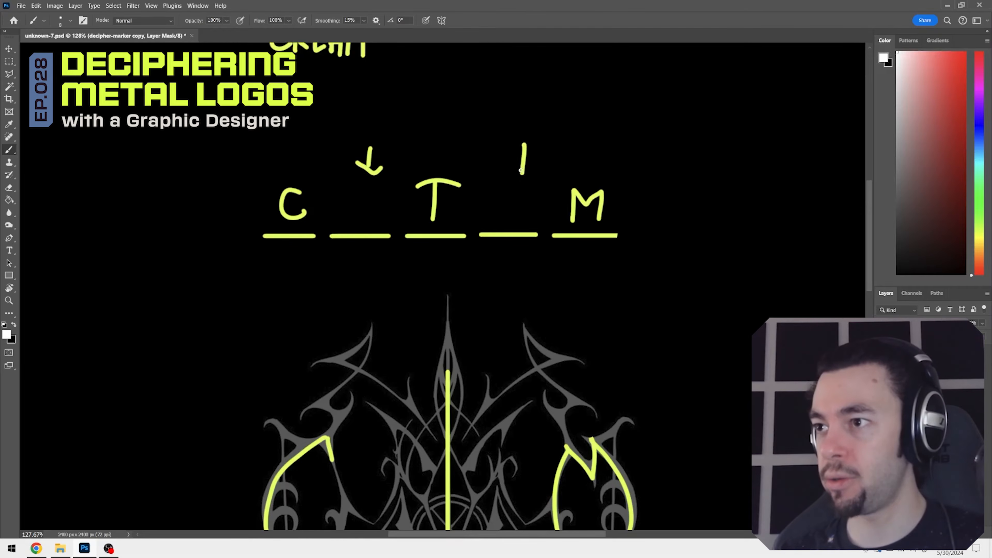
{"action": "mouse_move", "coordinate": [558, 171]}
{"action": "left_mouse_down"}
{"action": "mouse_move", "coordinate": [532, 191]}
{"action": "mouse_move", "coordinate": [561, 190]}
{"action": "left_mouse_up"}
{"action": "left_click_drag", "start_coordinate": [477, 447], "coordinate": [484, 298]}
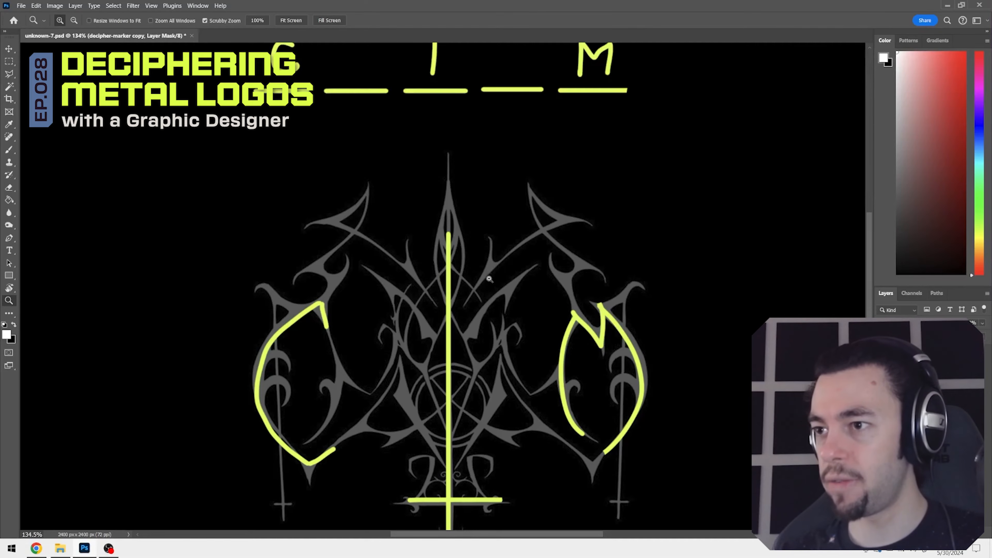
{"action": "key", "text": "b"}
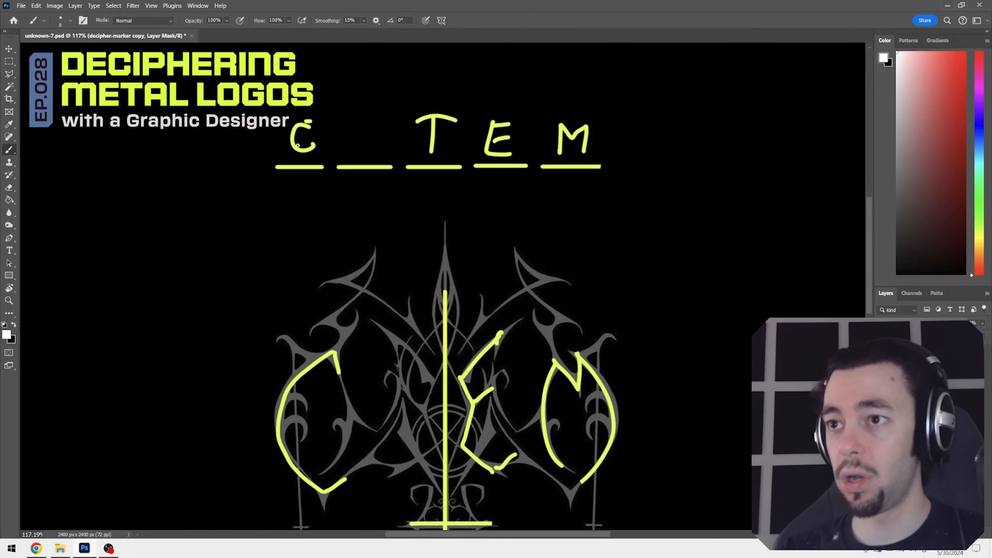
{"action": "left_click_drag", "start_coordinate": [298, 145], "coordinate": [310, 114]}
{"action": "left_click_drag", "start_coordinate": [312, 143], "coordinate": [331, 157]}
{"action": "key", "text": "ctrl+z"}
{"action": "key", "text": "ctrl+z"}
{"action": "key", "text": "e"}
{"action": "key", "text": "ctrl+z"}
{"action": "key", "text": "b"}
{"action": "left_click_drag", "start_coordinate": [306, 126], "coordinate": [302, 115]}
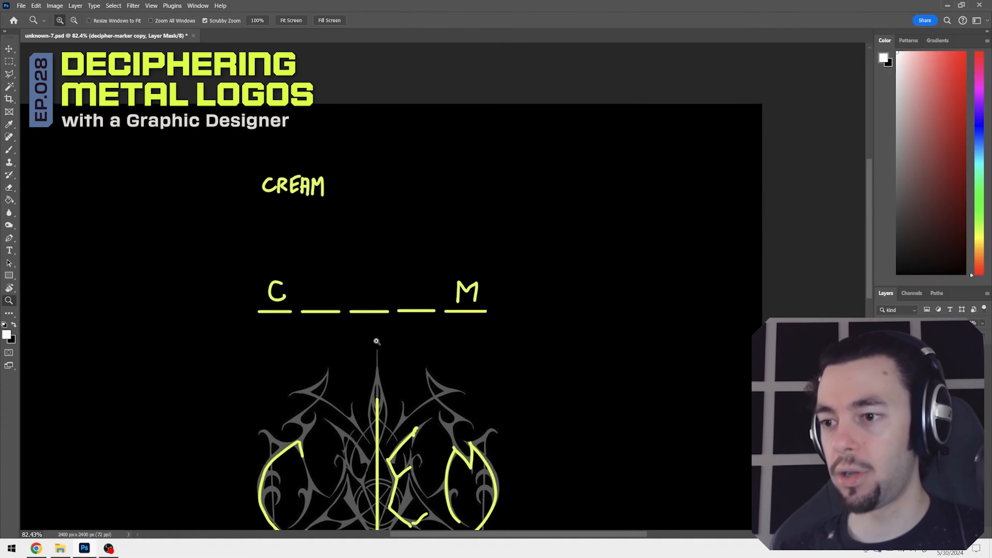
Step: Write R on the second dash and T on the third dash
{"action": "left_click_drag", "start_coordinate": [372, 370], "coordinate": [386, 281]}
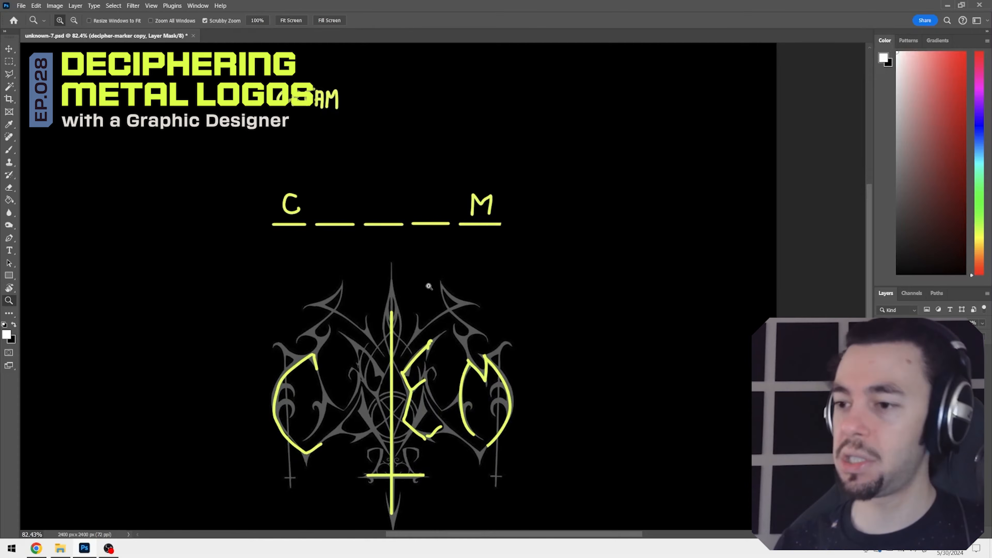
{"action": "key", "text": "b"}
{"action": "mouse_move", "coordinate": [338, 195]}
{"action": "left_mouse_down"}
{"action": "mouse_move", "coordinate": [377, 194]}
{"action": "mouse_move", "coordinate": [319, 224]}
{"action": "left_mouse_up"}
{"action": "left_click_drag", "start_coordinate": [323, 185], "coordinate": [344, 226]}
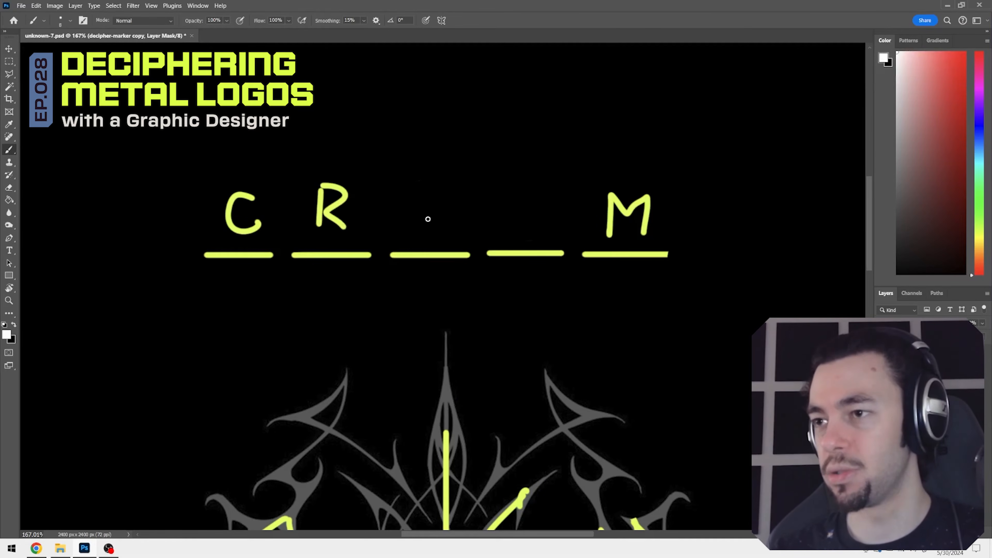
{"action": "left_click_drag", "start_coordinate": [429, 197], "coordinate": [427, 238]}
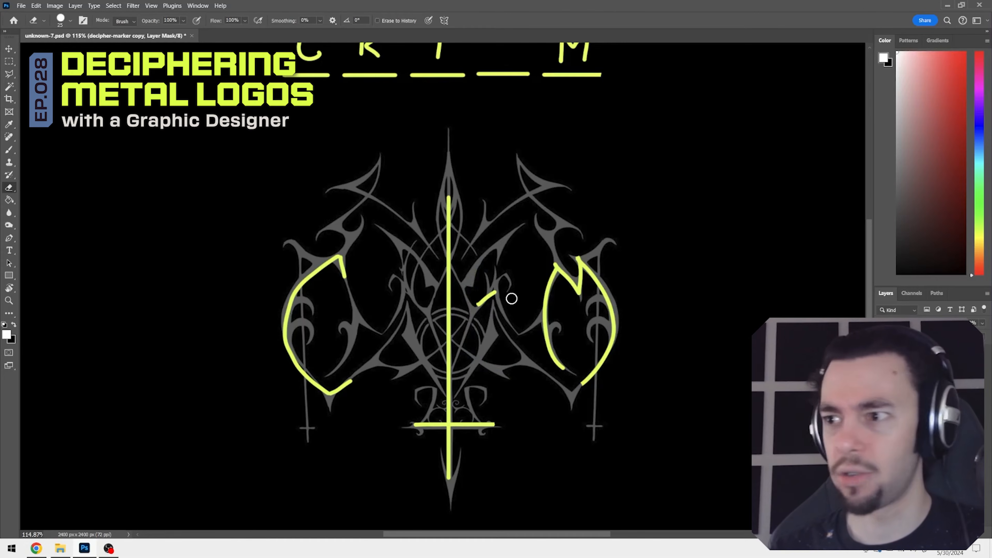
Step: Erase the E traced beside the central stem and try tracing another letter over the same area
{"action": "mouse_move", "coordinate": [511, 299]}
{"action": "left_mouse_down"}
{"action": "mouse_move", "coordinate": [476, 310]}
{"action": "mouse_move", "coordinate": [484, 316]}
{"action": "left_mouse_up"}
{"action": "key", "text": "z"}
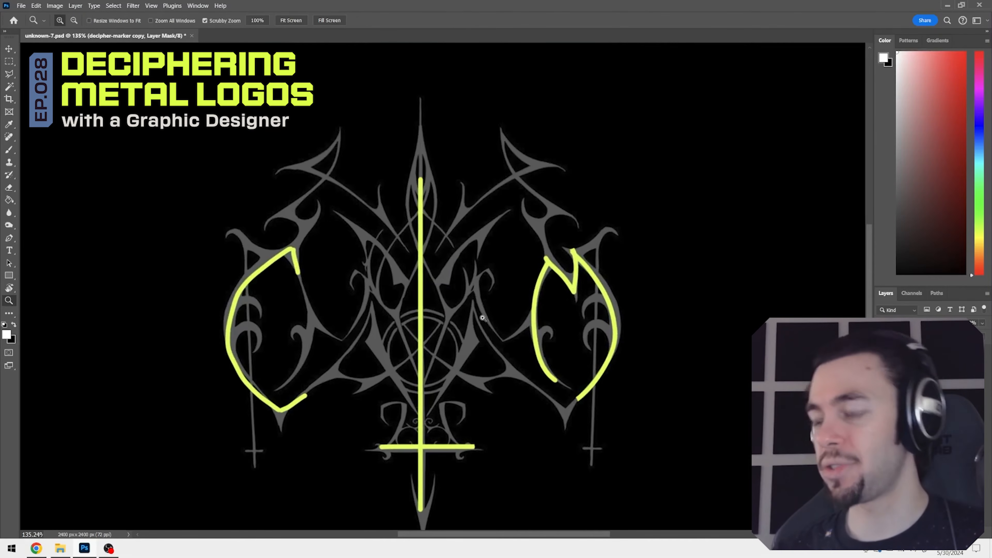
{"action": "key", "text": "b"}
{"action": "left_click_drag", "start_coordinate": [450, 280], "coordinate": [429, 355]}
{"action": "key", "text": "ctrl+z"}
{"action": "left_click_drag", "start_coordinate": [427, 265], "coordinate": [453, 319]}
{"action": "key", "text": "ctrl+z"}
{"action": "left_click", "coordinate": [436, 276]}
{"action": "key", "text": "ctrl+z"}
{"action": "mouse_move", "coordinate": [428, 266]}
{"action": "left_mouse_down"}
{"action": "mouse_move", "coordinate": [448, 315]}
{"action": "mouse_move", "coordinate": [490, 223]}
{"action": "left_mouse_up"}
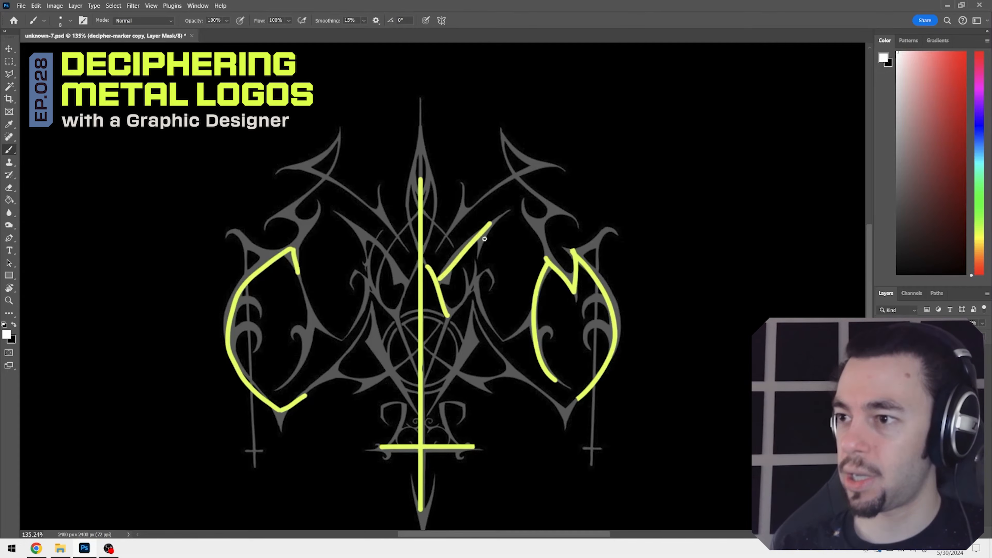
{"action": "mouse_move", "coordinate": [448, 315]}
{"action": "left_mouse_down"}
{"action": "mouse_move", "coordinate": [506, 340]}
{"action": "mouse_move", "coordinate": [407, 407]}
{"action": "left_mouse_up"}
{"action": "left_click_drag", "start_coordinate": [407, 407], "coordinate": [400, 421]}
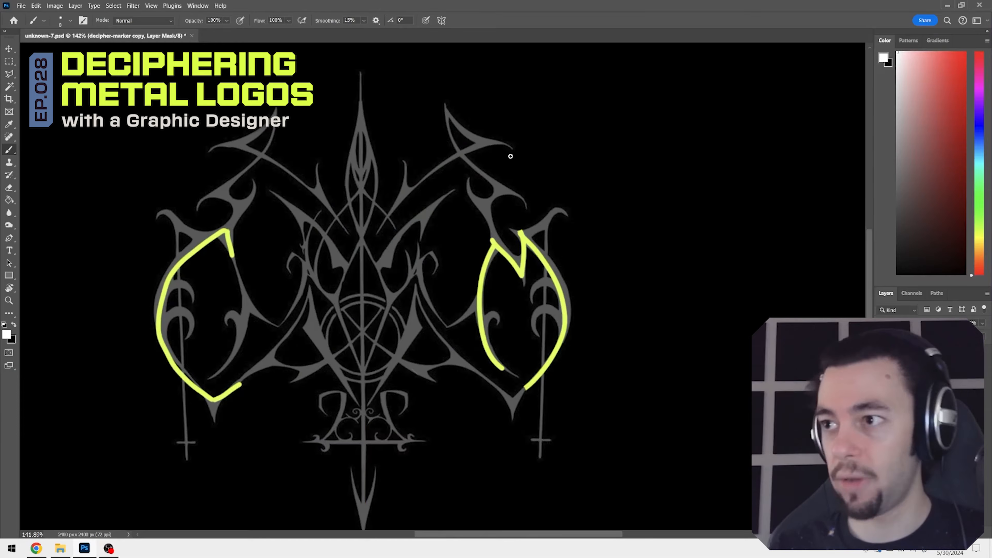
Step: Draw an arrow to the top of the M, and sketch a T with circled crossing strokes over the central pentagram
{"action": "mouse_move", "coordinate": [527, 147]}
{"action": "left_mouse_down"}
{"action": "mouse_move", "coordinate": [507, 190]}
{"action": "mouse_move", "coordinate": [504, 180]}
{"action": "mouse_move", "coordinate": [527, 192]}
{"action": "left_mouse_up"}
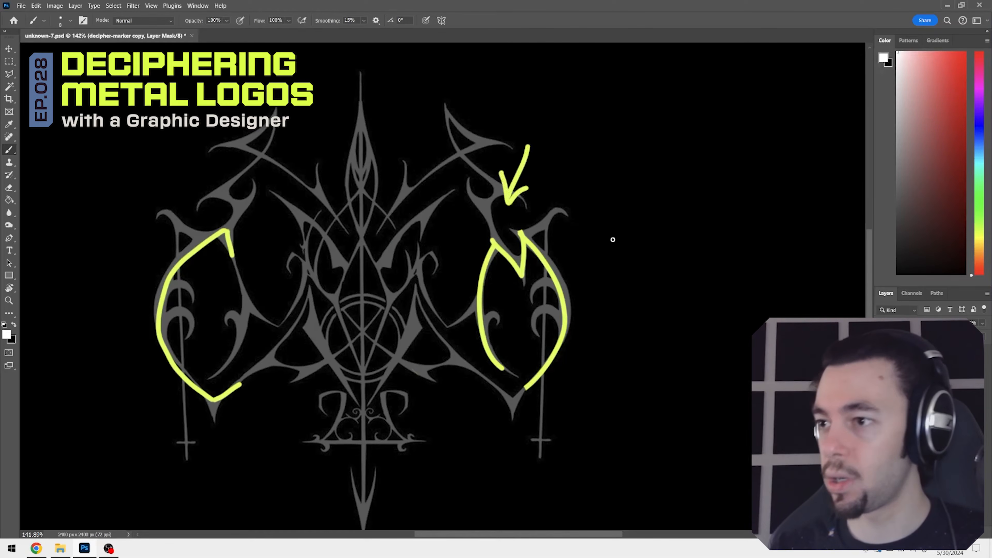
{"action": "scroll", "coordinate": [378, 295], "scroll_direction": "down", "scroll_amount": 2}
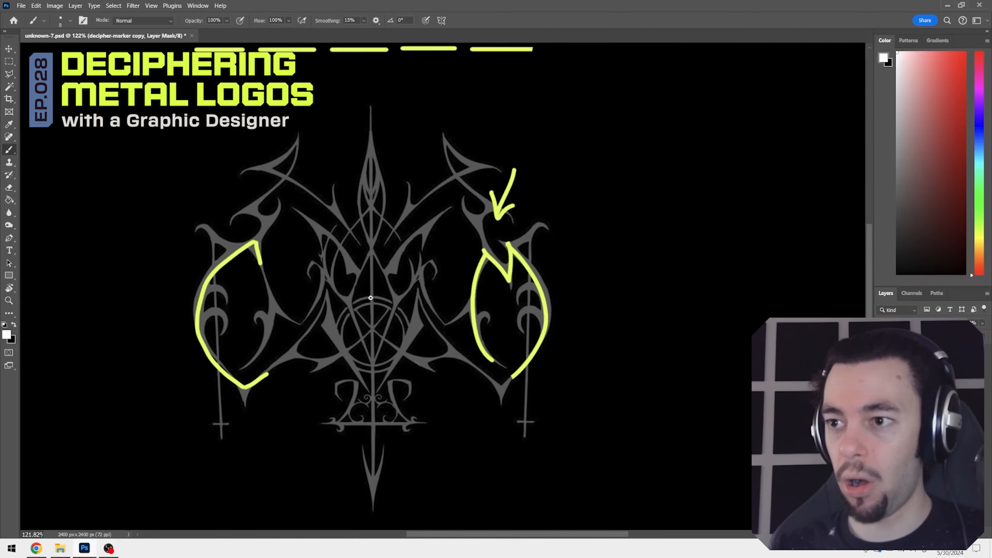
{"action": "left_click_drag", "start_coordinate": [403, 288], "coordinate": [410, 320]}
{"action": "left_click_drag", "start_coordinate": [376, 255], "coordinate": [370, 382]}
{"action": "left_click_drag", "start_coordinate": [324, 267], "coordinate": [426, 268]}
{"action": "left_click_drag", "start_coordinate": [405, 301], "coordinate": [346, 335]}
{"action": "mouse_move", "coordinate": [352, 303]}
{"action": "left_mouse_down"}
{"action": "mouse_move", "coordinate": [384, 339]}
{"action": "mouse_move", "coordinate": [403, 309]}
{"action": "left_mouse_up"}
Step: Erase the strokes over the logo's centre and the arrow above the M
{"action": "key", "text": "e"}
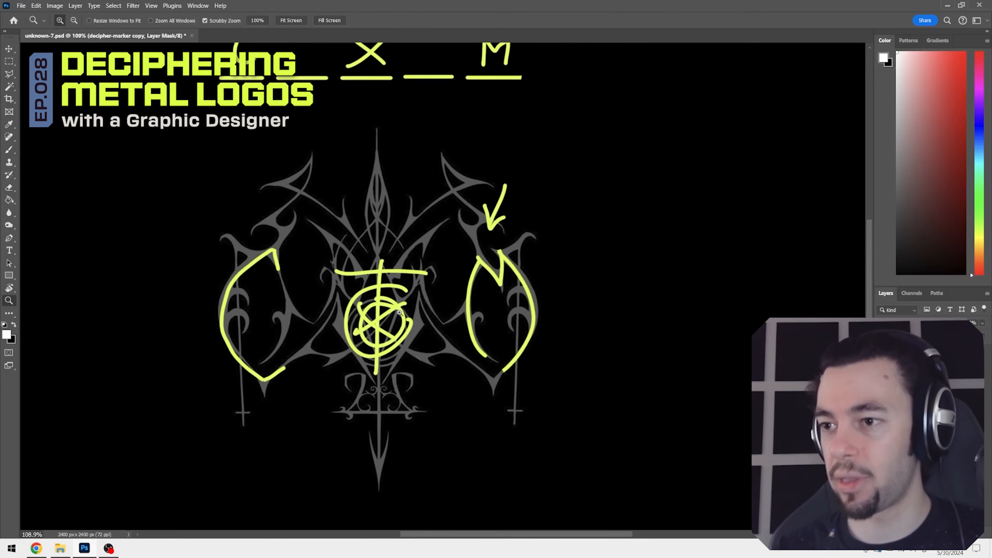
{"action": "scroll", "coordinate": [361, 310], "scroll_direction": "up", "scroll_amount": 2}
{"action": "mouse_move", "coordinate": [439, 280]}
{"action": "left_mouse_down"}
{"action": "mouse_move", "coordinate": [304, 224]}
{"action": "mouse_move", "coordinate": [331, 250]}
{"action": "mouse_move", "coordinate": [397, 253]}
{"action": "mouse_move", "coordinate": [393, 323]}
{"action": "mouse_move", "coordinate": [361, 416]}
{"action": "mouse_move", "coordinate": [425, 316]}
{"action": "left_mouse_up"}
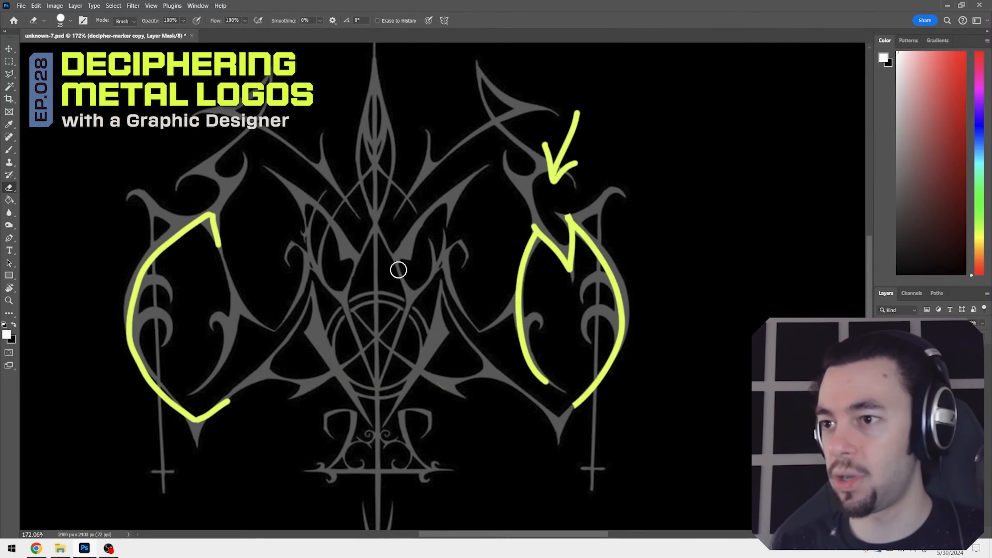
{"action": "key", "text": "z"}
{"action": "left_click_drag", "start_coordinate": [391, 264], "coordinate": [377, 260]}
{"action": "left_click_drag", "start_coordinate": [454, 278], "coordinate": [477, 247]}
{"action": "key", "text": "e"}
{"action": "mouse_move", "coordinate": [534, 150]}
{"action": "left_mouse_down"}
{"action": "mouse_move", "coordinate": [560, 152]}
{"action": "mouse_move", "coordinate": [577, 105]}
{"action": "left_mouse_up"}
Step: List the possible opening letter pairs CR, CH, CL and CY in the empty area left of the logo
{"action": "key", "text": "z"}
{"action": "left_click_drag", "start_coordinate": [565, 198], "coordinate": [321, 198]}
{"action": "left_click_drag", "start_coordinate": [306, 229], "coordinate": [298, 129]}
{"action": "key", "text": "b"}
{"action": "mouse_move", "coordinate": [508, 349]}
{"action": "left_mouse_down"}
{"action": "mouse_move", "coordinate": [460, 365]}
{"action": "mouse_move", "coordinate": [508, 344]}
{"action": "mouse_move", "coordinate": [478, 400]}
{"action": "left_mouse_up"}
{"action": "key", "text": "ctrl+z"}
{"action": "key", "text": "ctrl+z"}
{"action": "mouse_move", "coordinate": [161, 204]}
{"action": "left_mouse_down"}
{"action": "mouse_move", "coordinate": [138, 225]}
{"action": "mouse_move", "coordinate": [187, 230]}
{"action": "left_mouse_up"}
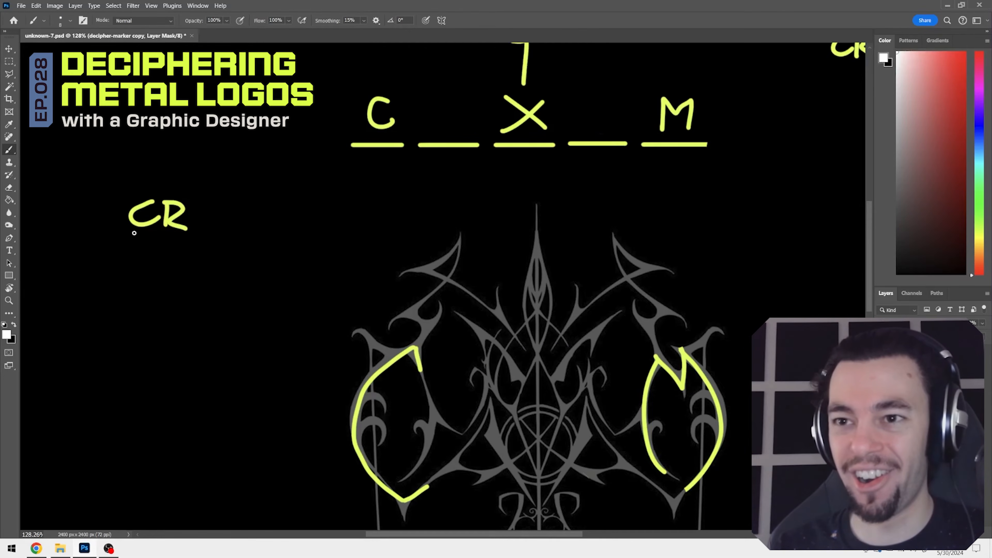
{"action": "left_click_drag", "start_coordinate": [134, 260], "coordinate": [163, 265]}
{"action": "left_click_drag", "start_coordinate": [168, 237], "coordinate": [158, 332]}
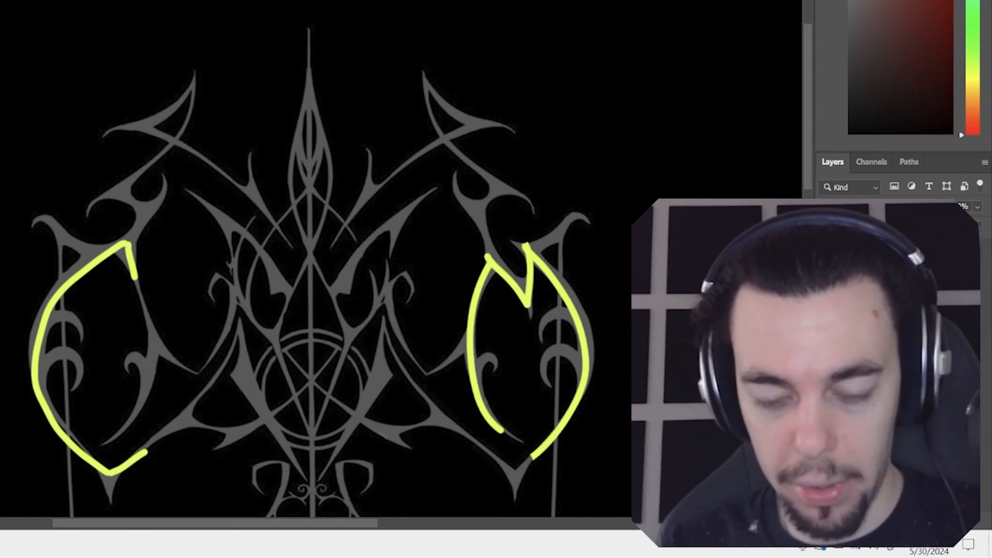
{"action": "mouse_move", "coordinate": [161, 319]}
{"action": "left_mouse_down"}
{"action": "mouse_move", "coordinate": [172, 327]}
{"action": "mouse_move", "coordinate": [161, 342]}
{"action": "left_mouse_up"}
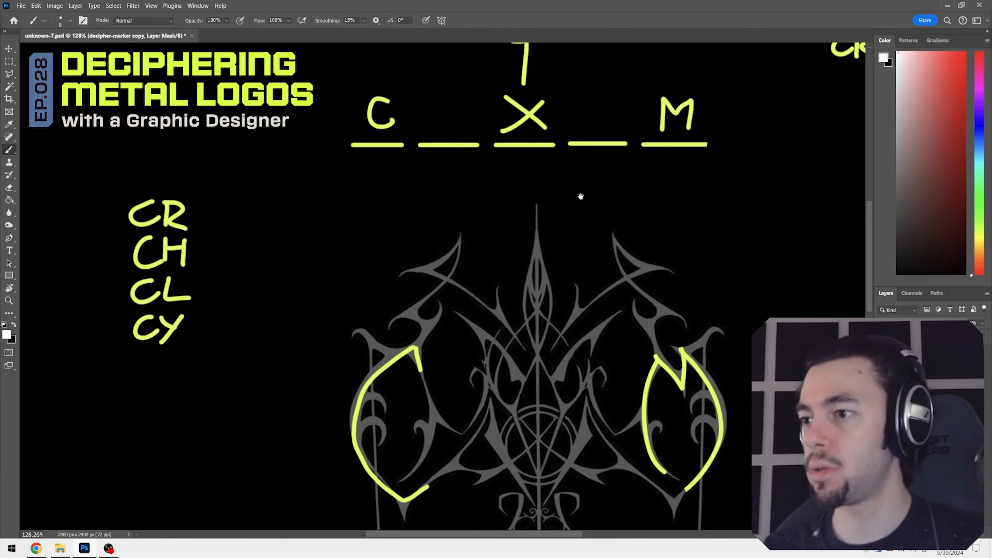
Step: Add the guess CHARM below CREAM in the list of candidate words
{"action": "left_click_drag", "start_coordinate": [582, 194], "coordinate": [536, 239]}
{"action": "scroll", "coordinate": [556, 217], "scroll_direction": "down", "scroll_amount": 2}
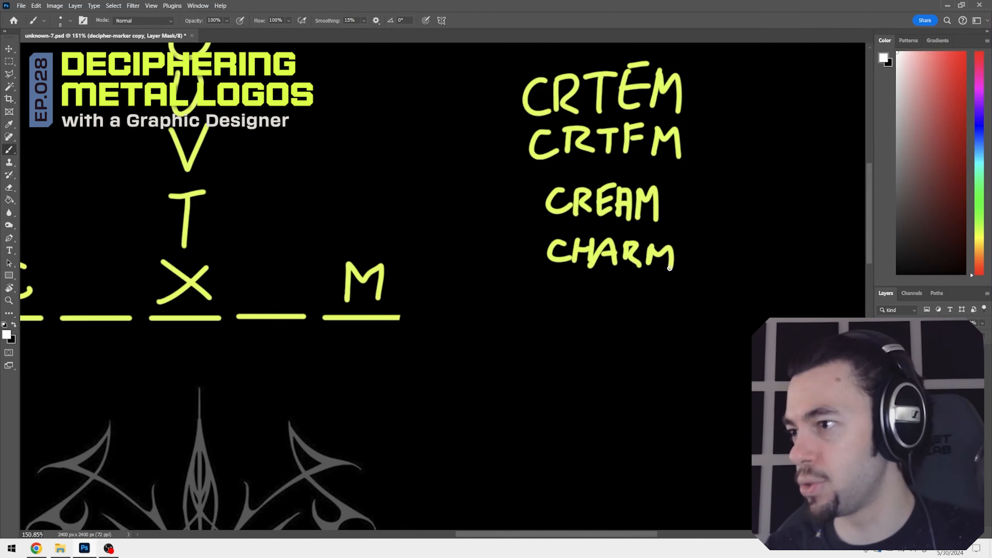
{"action": "key", "text": "e"}
{"action": "mouse_move", "coordinate": [625, 251]}
{"action": "left_mouse_down"}
{"action": "mouse_move", "coordinate": [671, 279]}
{"action": "mouse_move", "coordinate": [667, 265]}
{"action": "mouse_move", "coordinate": [627, 288]}
{"action": "left_mouse_up"}
Step: Trace possible middle letters of CHARM over the logo's centre and draw an arrow above the H
{"action": "key", "text": "b"}
{"action": "key", "text": "z"}
{"action": "left_click_drag", "start_coordinate": [434, 390], "coordinate": [454, 397]}
{"action": "left_click_drag", "start_coordinate": [490, 267], "coordinate": [474, 383]}
{"action": "left_click_drag", "start_coordinate": [486, 334], "coordinate": [484, 352]}
{"action": "key", "text": "b"}
{"action": "left_click_drag", "start_coordinate": [453, 383], "coordinate": [463, 239]}
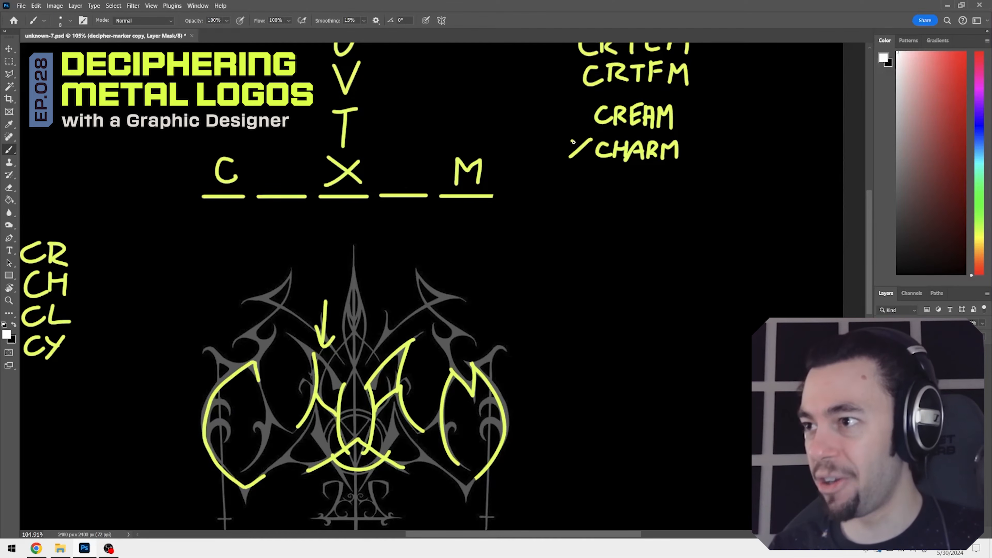
Step: Mark the guess CHARM with an asterisk in front of it
{"action": "key", "text": "ctrl+z"}
{"action": "mouse_move", "coordinate": [574, 142]}
{"action": "left_mouse_down"}
{"action": "mouse_move", "coordinate": [588, 154]}
{"action": "mouse_move", "coordinate": [592, 143]}
{"action": "left_mouse_up"}
{"action": "key", "text": "ctrl+z"}
Step: Circle the two outer junctions and the two small inner details of the logo on the second marker layer copy
{"action": "left_click_drag", "start_coordinate": [354, 309], "coordinate": [423, 338]}
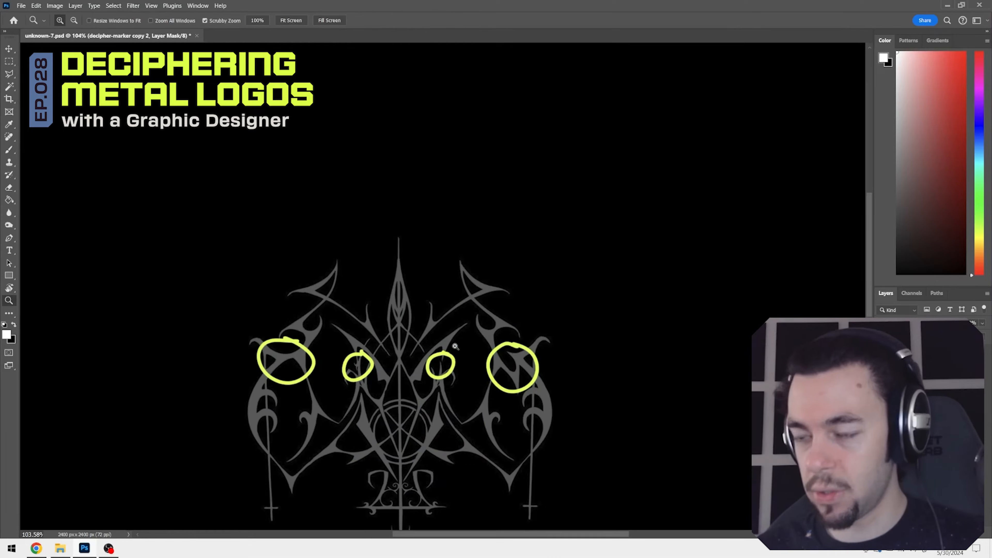
{"action": "left_click_drag", "start_coordinate": [450, 339], "coordinate": [420, 348]}
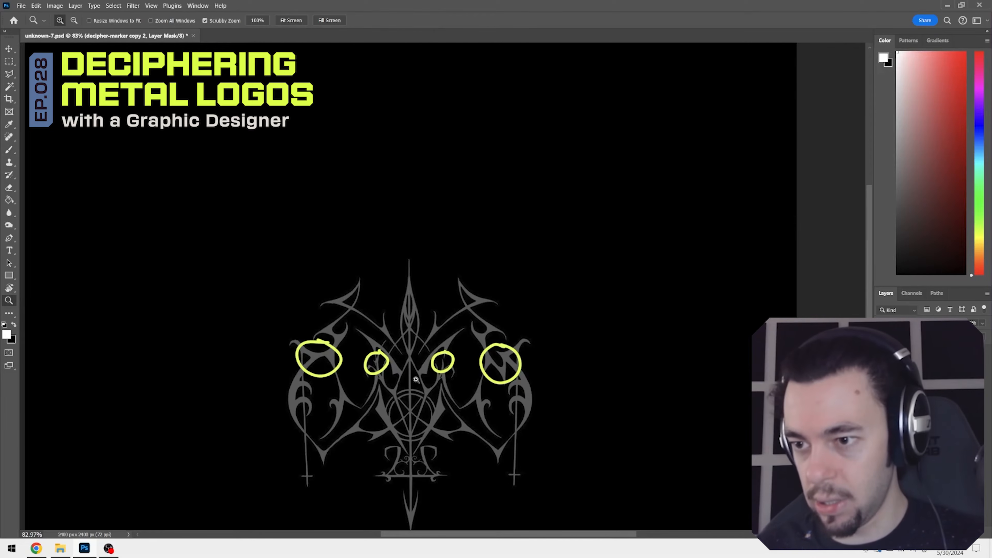
{"action": "left_click_drag", "start_coordinate": [456, 405], "coordinate": [479, 410]}
{"action": "left_click_drag", "start_coordinate": [479, 393], "coordinate": [492, 329]}
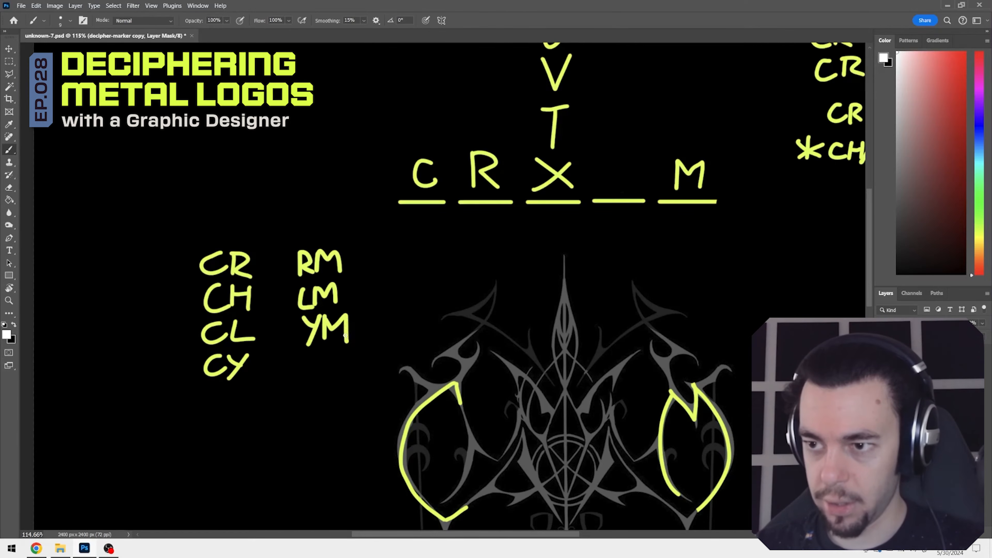
Step: Add the ending guesses YM and SM to the letter-pair list and write CHASM below CHARM in the word list
{"action": "key", "text": "ctrl+z"}
{"action": "left_click_drag", "start_coordinate": [326, 316], "coordinate": [348, 340]}
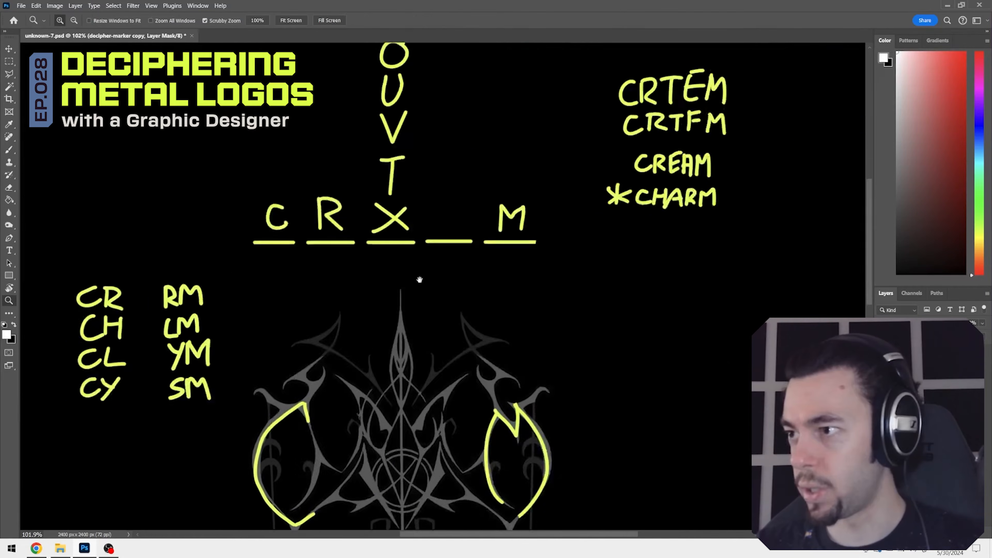
{"action": "left_click_drag", "start_coordinate": [576, 231], "coordinate": [637, 236]}
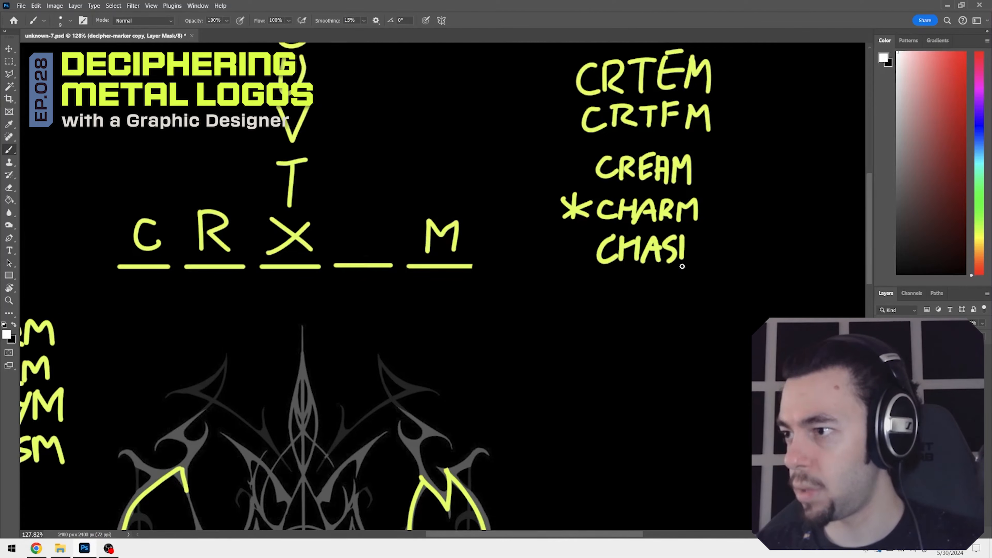
{"action": "key", "text": "z"}
{"action": "mouse_move", "coordinate": [700, 234]}
{"action": "left_mouse_down"}
{"action": "mouse_move", "coordinate": [706, 268]}
{"action": "mouse_move", "coordinate": [654, 279]}
{"action": "mouse_move", "coordinate": [663, 191]}
{"action": "left_mouse_up"}
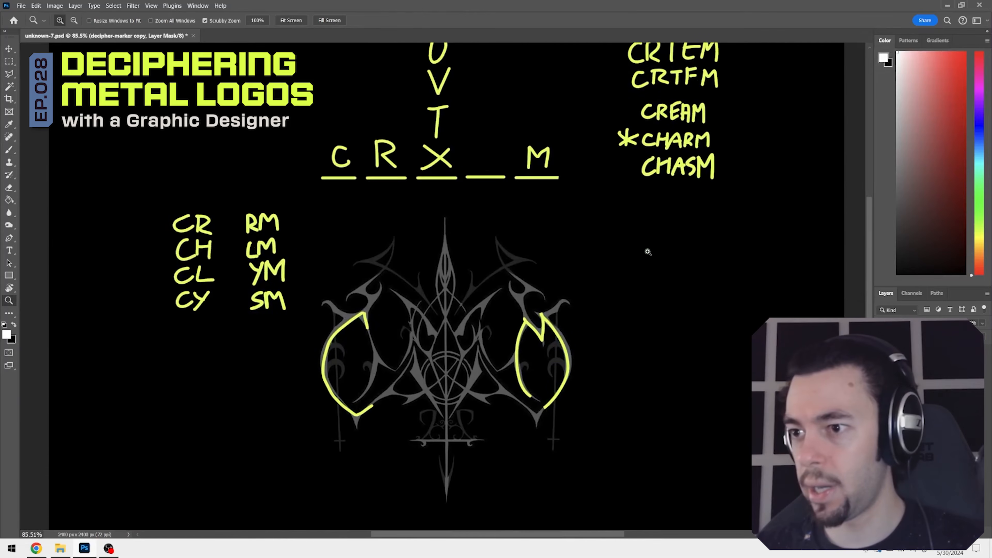
Step: Retrace the logo's last letter as an N and add the guess CATEM below CHASM in the word list
{"action": "left_click_drag", "start_coordinate": [458, 348], "coordinate": [522, 346]}
{"action": "key", "text": "b"}
{"action": "mouse_move", "coordinate": [510, 268]}
{"action": "left_mouse_down"}
{"action": "mouse_move", "coordinate": [466, 357]}
{"action": "mouse_move", "coordinate": [498, 284]}
{"action": "mouse_move", "coordinate": [472, 336]}
{"action": "mouse_move", "coordinate": [482, 301]}
{"action": "mouse_move", "coordinate": [469, 362]}
{"action": "mouse_move", "coordinate": [525, 398]}
{"action": "mouse_move", "coordinate": [458, 406]}
{"action": "mouse_move", "coordinate": [530, 415]}
{"action": "mouse_move", "coordinate": [506, 349]}
{"action": "left_mouse_up"}
{"action": "key", "text": "ctrl+z"}
{"action": "key", "text": "ctrl+z"}
{"action": "key", "text": "e"}
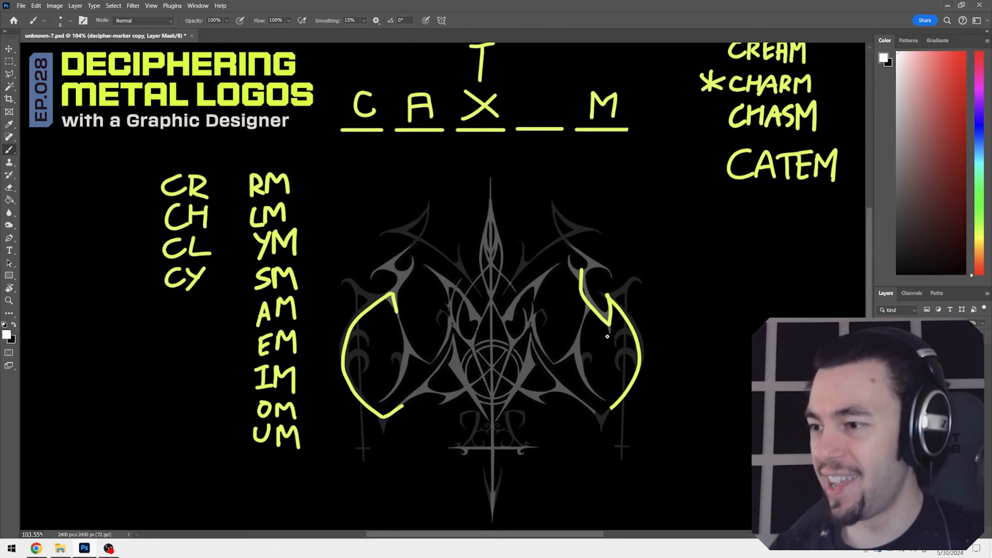
Step: Trace the letters R, O and W over the logo's centre and write the guess CROWN below CATEM
{"action": "mouse_move", "coordinate": [525, 288]}
{"action": "left_mouse_down"}
{"action": "mouse_move", "coordinate": [514, 342]}
{"action": "mouse_move", "coordinate": [584, 317]}
{"action": "left_mouse_up"}
{"action": "key", "text": "e"}
{"action": "key", "text": "b"}
{"action": "mouse_move", "coordinate": [490, 346]}
{"action": "left_mouse_down"}
{"action": "mouse_move", "coordinate": [518, 391]}
{"action": "mouse_move", "coordinate": [500, 344]}
{"action": "left_mouse_up"}
{"action": "left_click_drag", "start_coordinate": [437, 279], "coordinate": [434, 364]}
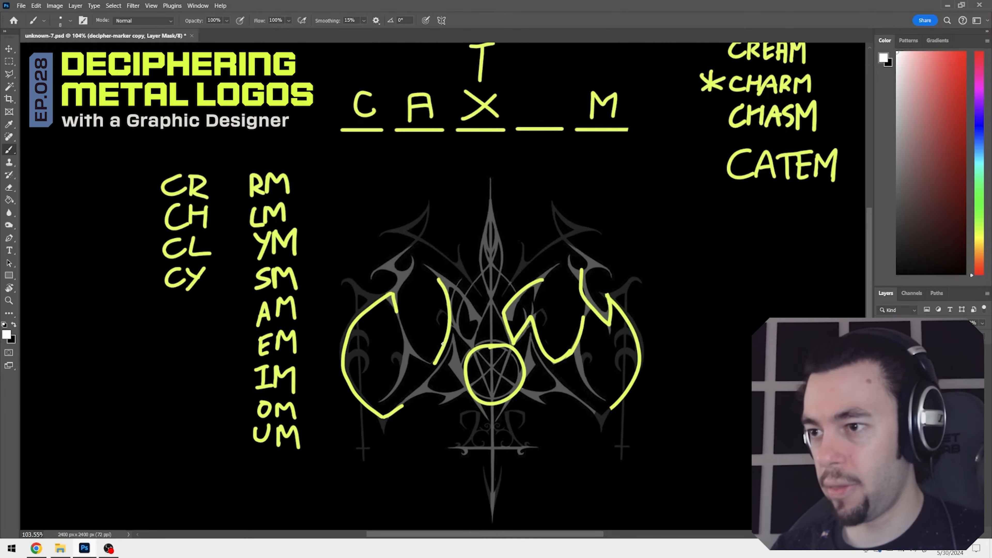
{"action": "left_click_drag", "start_coordinate": [479, 316], "coordinate": [475, 320]}
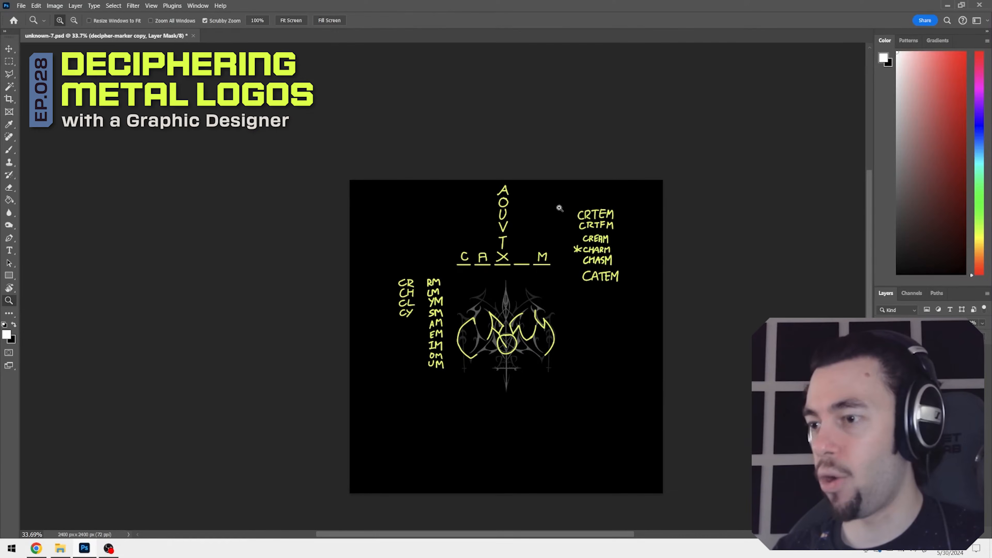
{"action": "left_click_drag", "start_coordinate": [589, 276], "coordinate": [640, 291]}
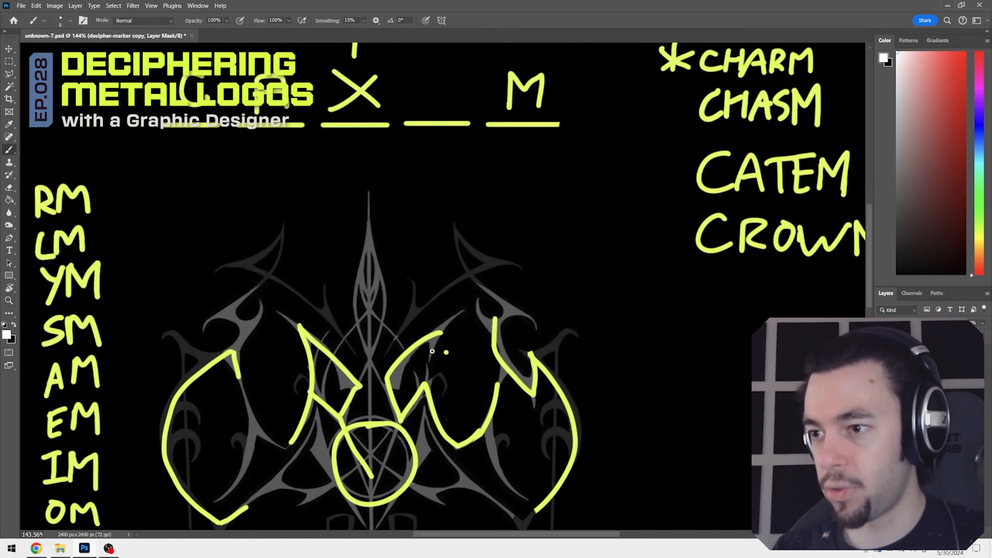
{"action": "key", "text": "ctrl+z"}
{"action": "left_click_drag", "start_coordinate": [440, 347], "coordinate": [438, 350]}
{"action": "key", "text": "ctrl+z"}
{"action": "mouse_move", "coordinate": [532, 349]}
{"action": "left_mouse_down"}
{"action": "mouse_move", "coordinate": [504, 369]}
{"action": "mouse_move", "coordinate": [511, 393]}
{"action": "left_mouse_up"}
{"action": "key", "text": "ctrl+z"}
Step: Enlarge the eraser to size 50 and erase the traced R, O, W and N from the logo, keeping the C
{"action": "key", "text": "z"}
{"action": "key", "text": "e"}
{"action": "left_click_drag", "start_coordinate": [422, 437], "coordinate": [474, 341]}
{"action": "key", "text": "]"}
{"action": "key", "text": "]"}
{"action": "key", "text": "]"}
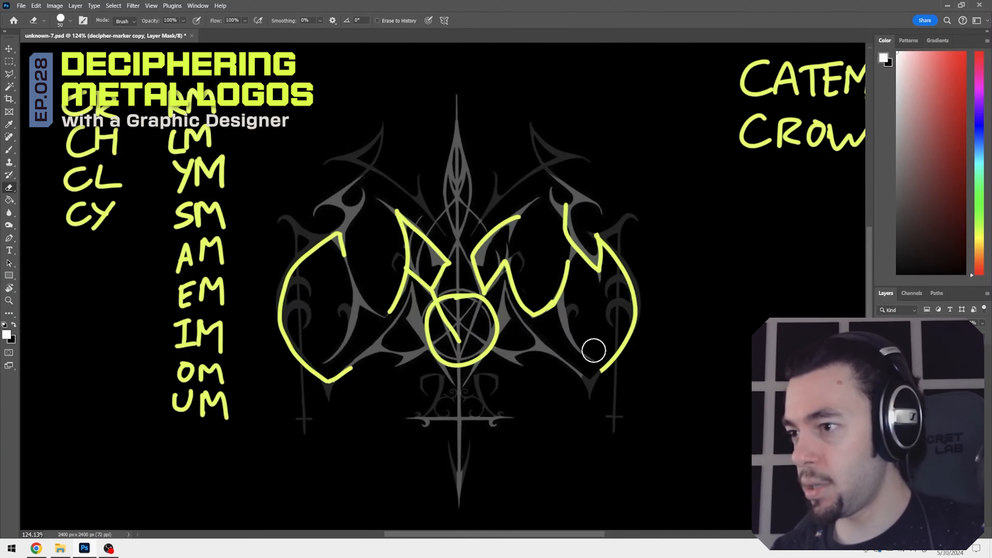
{"action": "mouse_move", "coordinate": [607, 378]}
{"action": "left_mouse_down"}
{"action": "mouse_move", "coordinate": [631, 326]}
{"action": "mouse_move", "coordinate": [587, 195]}
{"action": "mouse_move", "coordinate": [552, 271]}
{"action": "mouse_move", "coordinate": [370, 266]}
{"action": "left_mouse_up"}
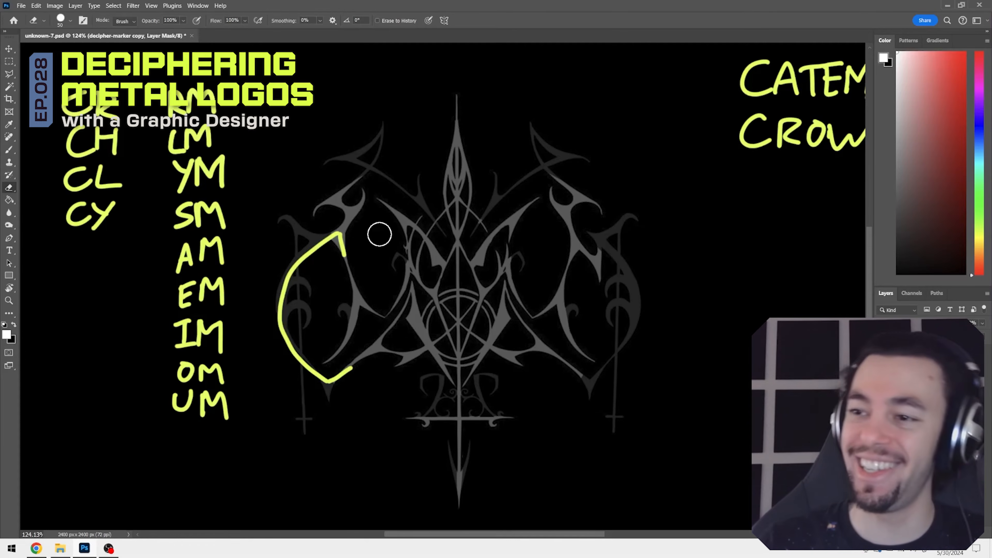
Step: Try closing the traced C into an O and putting a cross inside it
{"action": "mouse_move", "coordinate": [326, 234]}
{"action": "left_mouse_down"}
{"action": "mouse_move", "coordinate": [349, 261]}
{"action": "mouse_move", "coordinate": [353, 367]}
{"action": "left_mouse_up"}
{"action": "key", "text": "ctrl+z"}
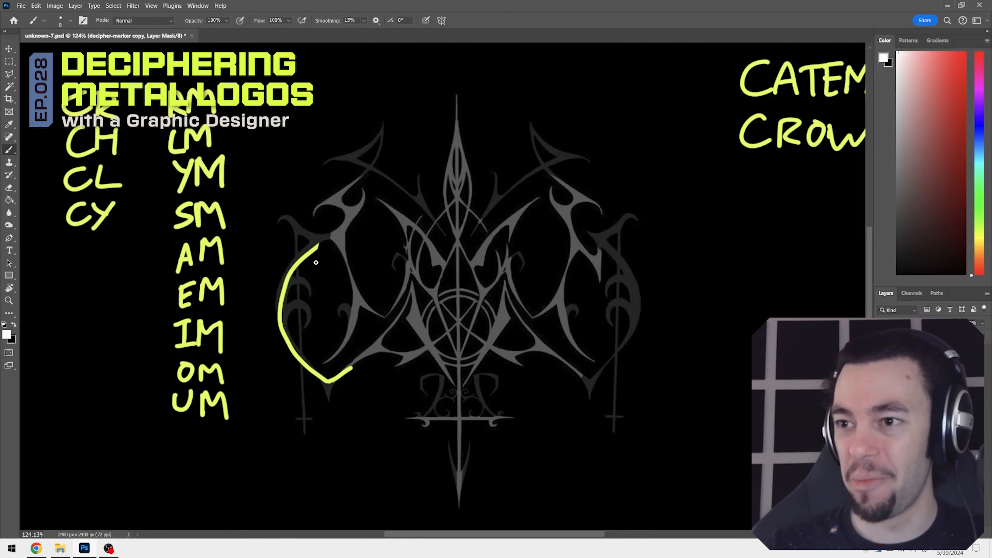
{"action": "key", "text": "ctrl+z"}
{"action": "mouse_move", "coordinate": [311, 254]}
{"action": "left_mouse_down"}
{"action": "mouse_move", "coordinate": [331, 238]}
{"action": "mouse_move", "coordinate": [356, 288]}
{"action": "mouse_move", "coordinate": [332, 358]}
{"action": "left_mouse_up"}
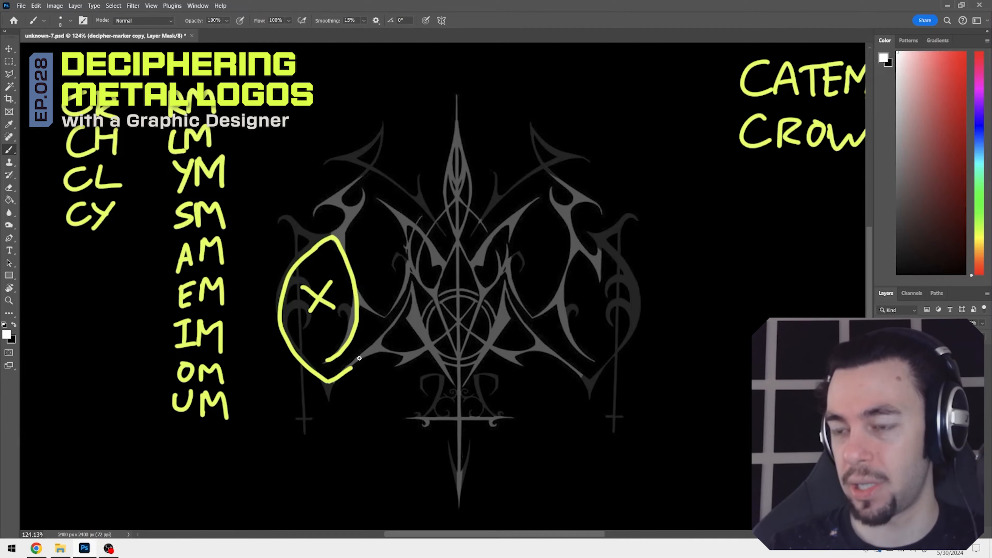
{"action": "key", "text": "ctrl+z"}
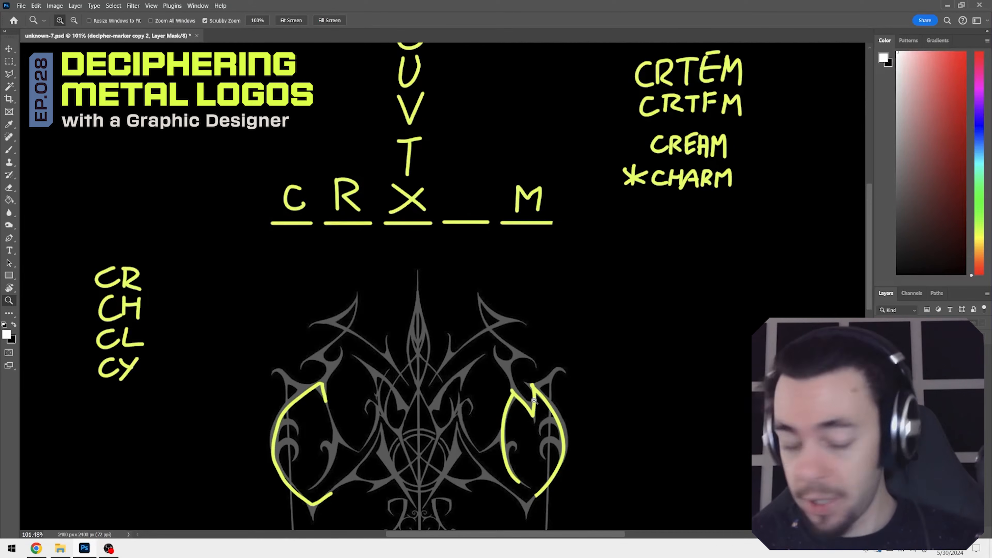
Step: Write the guess CHAOS below CROWN and trace its S and H over the matching parts of the logo
{"action": "left_click_drag", "start_coordinate": [479, 363], "coordinate": [508, 266]}
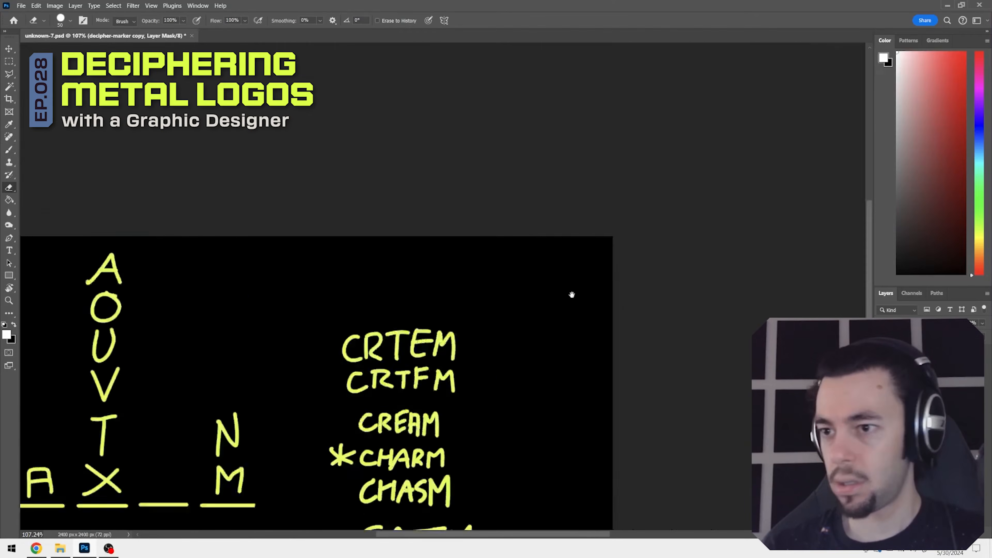
{"action": "left_click_drag", "start_coordinate": [572, 290], "coordinate": [441, 365]}
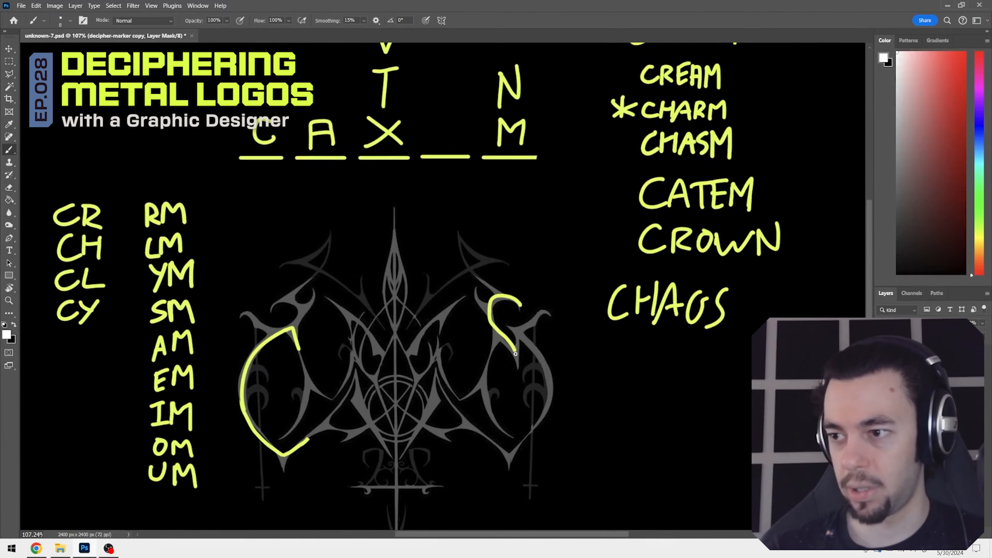
{"action": "mouse_move", "coordinate": [536, 359]}
{"action": "left_mouse_down"}
{"action": "mouse_move", "coordinate": [541, 418]}
{"action": "mouse_move", "coordinate": [501, 467]}
{"action": "left_mouse_up"}
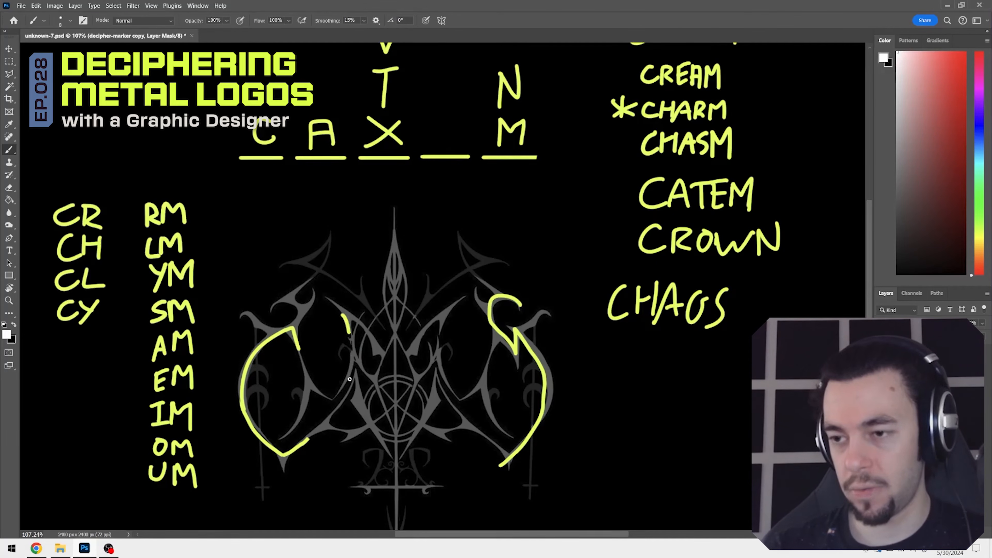
{"action": "left_click_drag", "start_coordinate": [350, 379], "coordinate": [336, 396]}
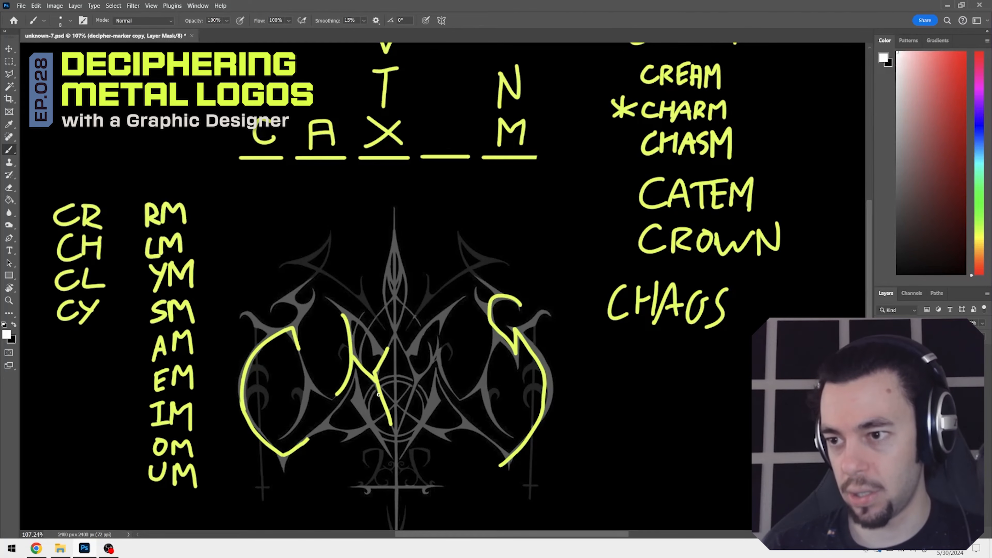
{"action": "left_click_drag", "start_coordinate": [361, 322], "coordinate": [381, 351]}
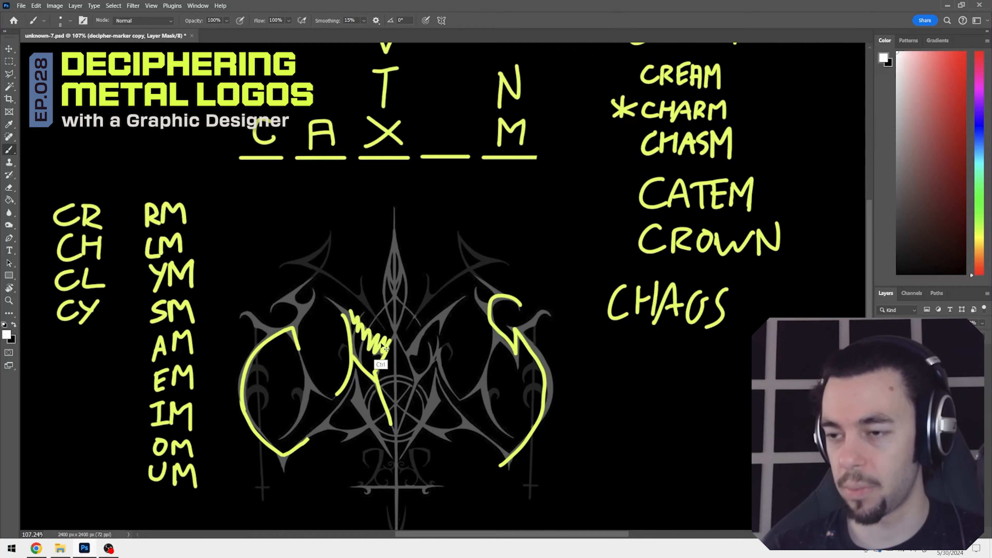
{"action": "key", "text": "ctrl+z"}
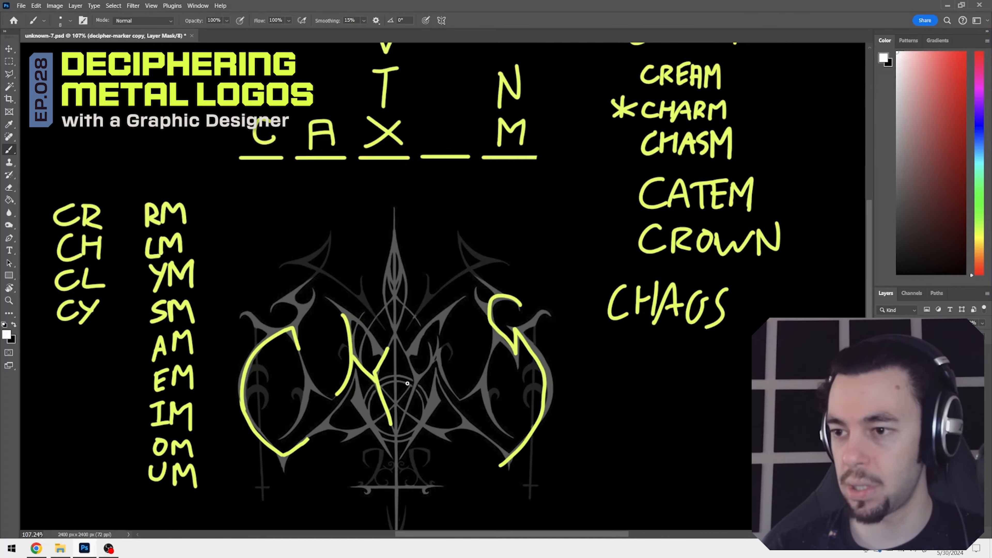
Step: Erase the traced H and S from the logo and the guess CHAOS from the word list
{"action": "left_click_drag", "start_coordinate": [369, 422], "coordinate": [349, 439]}
{"action": "key", "text": "e"}
{"action": "mouse_move", "coordinate": [388, 349]}
{"action": "left_mouse_down"}
{"action": "mouse_move", "coordinate": [389, 389]}
{"action": "mouse_move", "coordinate": [356, 314]}
{"action": "left_mouse_up"}
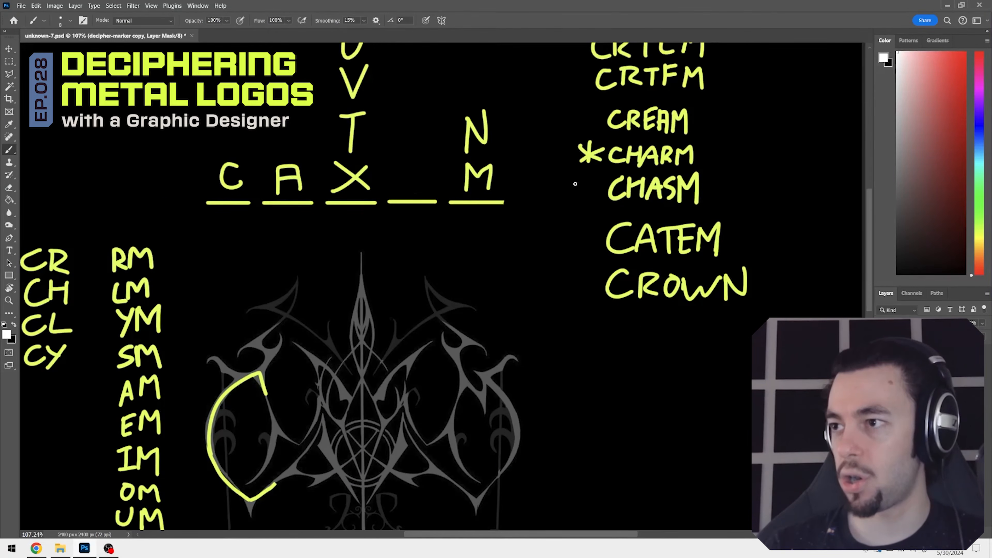
Step: Try out a curved arrow beside the word list leading from CHASM down to CROWN
{"action": "left_click_drag", "start_coordinate": [577, 173], "coordinate": [578, 277]}
{"action": "key", "text": "ctrl+z"}
{"action": "left_click_drag", "start_coordinate": [577, 173], "coordinate": [578, 277]}
{"action": "key", "text": "ctrl+z"}
{"action": "mouse_move", "coordinate": [577, 180]}
{"action": "left_mouse_down"}
{"action": "mouse_move", "coordinate": [611, 290]}
{"action": "mouse_move", "coordinate": [594, 273]}
{"action": "mouse_move", "coordinate": [577, 192]}
{"action": "mouse_move", "coordinate": [582, 284]}
{"action": "left_mouse_up"}
{"action": "key", "text": "ctrl+z"}
{"action": "key", "text": "z"}
{"action": "mouse_move", "coordinate": [603, 304]}
{"action": "left_mouse_down"}
{"action": "mouse_move", "coordinate": [572, 310]}
{"action": "mouse_move", "coordinate": [538, 351]}
{"action": "left_mouse_up"}
{"action": "left_click_drag", "start_coordinate": [539, 351], "coordinate": [560, 283]}
{"action": "left_click_drag", "start_coordinate": [514, 332], "coordinate": [546, 344]}
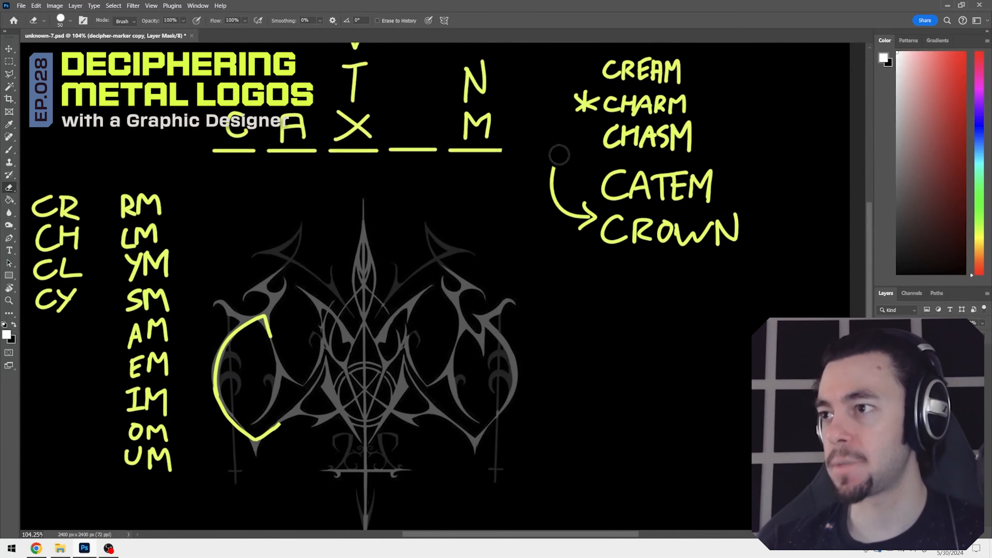
{"action": "mouse_move", "coordinate": [558, 156]}
{"action": "left_mouse_down"}
{"action": "mouse_move", "coordinate": [548, 226]}
{"action": "mouse_move", "coordinate": [566, 207]}
{"action": "mouse_move", "coordinate": [570, 230]}
{"action": "mouse_move", "coordinate": [594, 213]}
{"action": "left_mouse_up"}
{"action": "key", "text": "z"}
{"action": "left_click_drag", "start_coordinate": [545, 262], "coordinate": [500, 308]}
{"action": "left_click_drag", "start_coordinate": [387, 352], "coordinate": [508, 363]}
{"action": "left_click_drag", "start_coordinate": [398, 376], "coordinate": [409, 307]}
{"action": "key", "text": "e"}
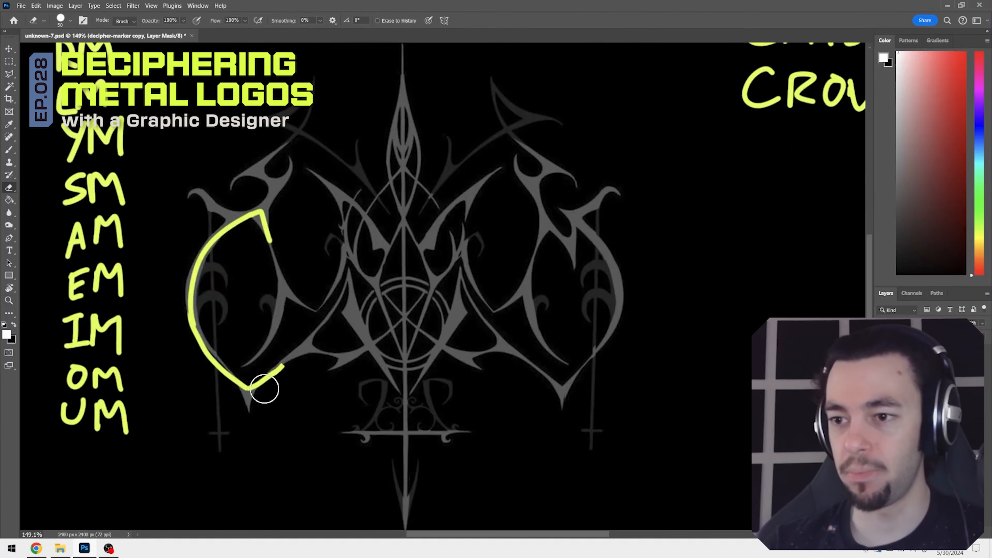
{"action": "key", "text": "b"}
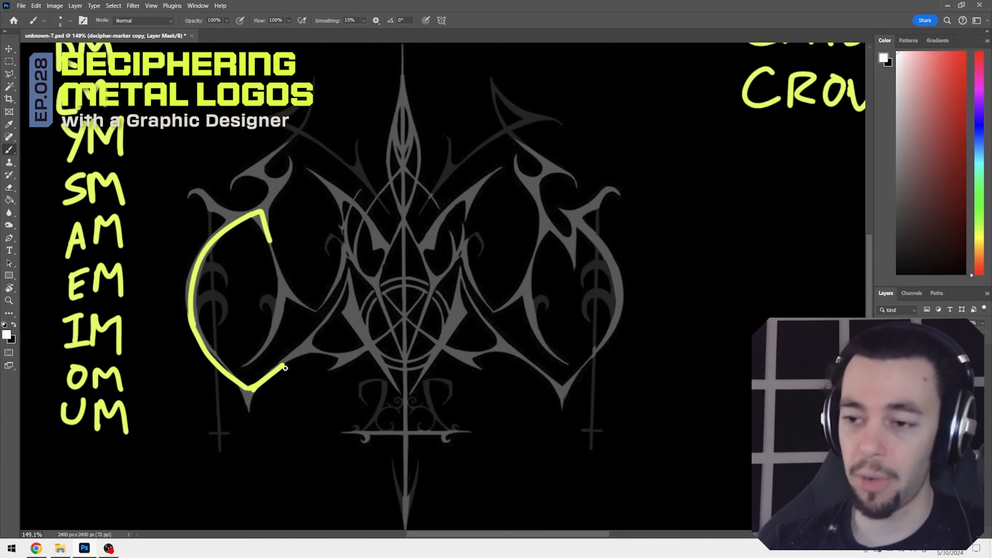
{"action": "key", "text": "ctrl+z"}
Step: Write the guesses CHAOS and CHUCK below CROWN in the word list, leaving a gap above them
{"action": "key", "text": "z"}
{"action": "left_click_drag", "start_coordinate": [418, 301], "coordinate": [392, 306]}
{"action": "left_click_drag", "start_coordinate": [366, 349], "coordinate": [299, 366]}
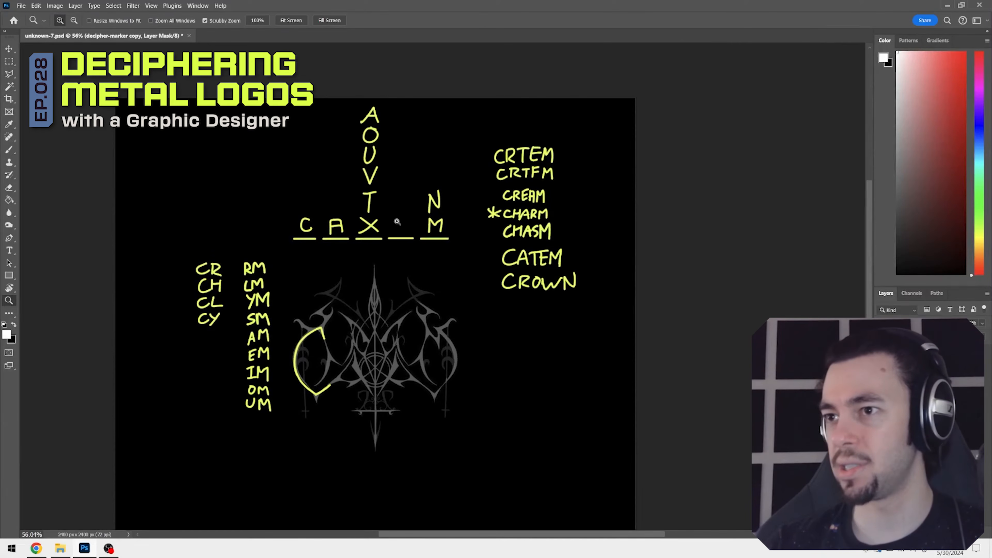
{"action": "left_click_drag", "start_coordinate": [409, 244], "coordinate": [424, 292]}
{"action": "left_click_drag", "start_coordinate": [386, 410], "coordinate": [355, 347]}
{"action": "key", "text": "b"}
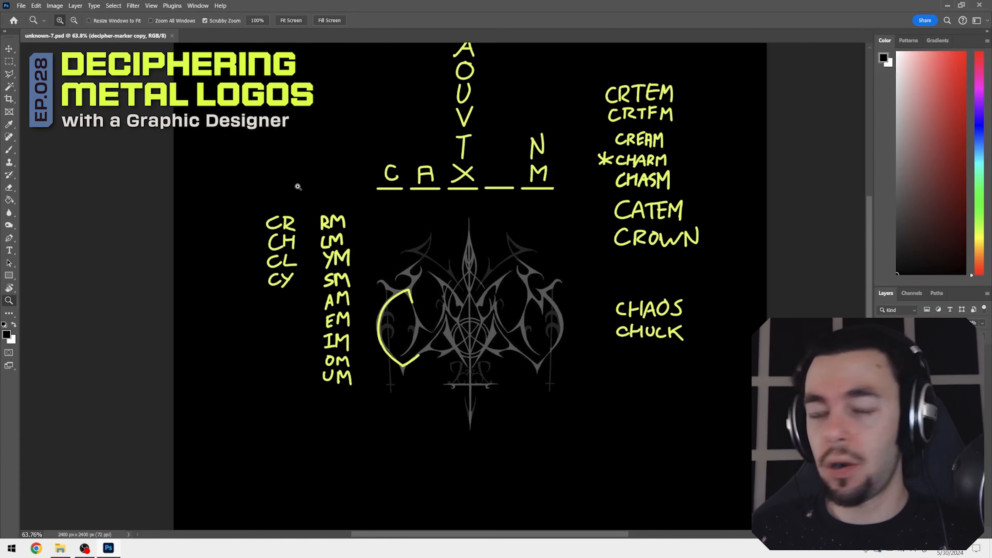
{"action": "left_click_drag", "start_coordinate": [528, 302], "coordinate": [453, 293]}
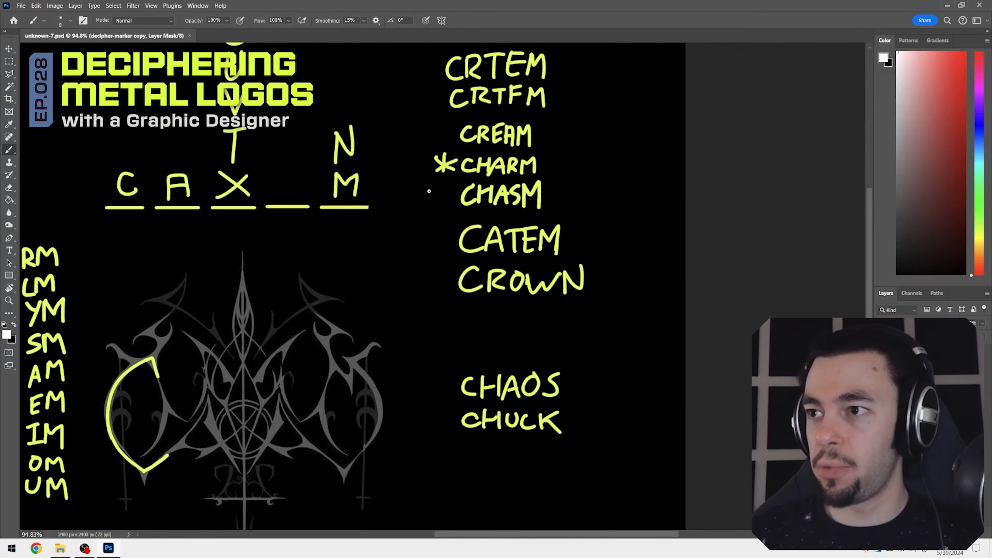
{"action": "mouse_move", "coordinate": [439, 188]}
{"action": "left_mouse_down"}
{"action": "mouse_move", "coordinate": [456, 271]}
{"action": "mouse_move", "coordinate": [464, 262]}
{"action": "mouse_move", "coordinate": [441, 188]}
{"action": "mouse_move", "coordinate": [455, 265]}
{"action": "mouse_move", "coordinate": [448, 284]}
{"action": "mouse_move", "coordinate": [418, 235]}
{"action": "mouse_move", "coordinate": [414, 193]}
{"action": "mouse_move", "coordinate": [438, 191]}
{"action": "left_mouse_up"}
{"action": "key", "text": "e"}
{"action": "scroll", "coordinate": [454, 262], "scroll_direction": "up", "scroll_amount": 1}
{"action": "key", "text": "z"}
{"action": "left_click_drag", "start_coordinate": [440, 259], "coordinate": [410, 260]}
{"action": "left_click_drag", "start_coordinate": [277, 397], "coordinate": [316, 366]}
{"action": "left_click_drag", "start_coordinate": [237, 384], "coordinate": [269, 382]}
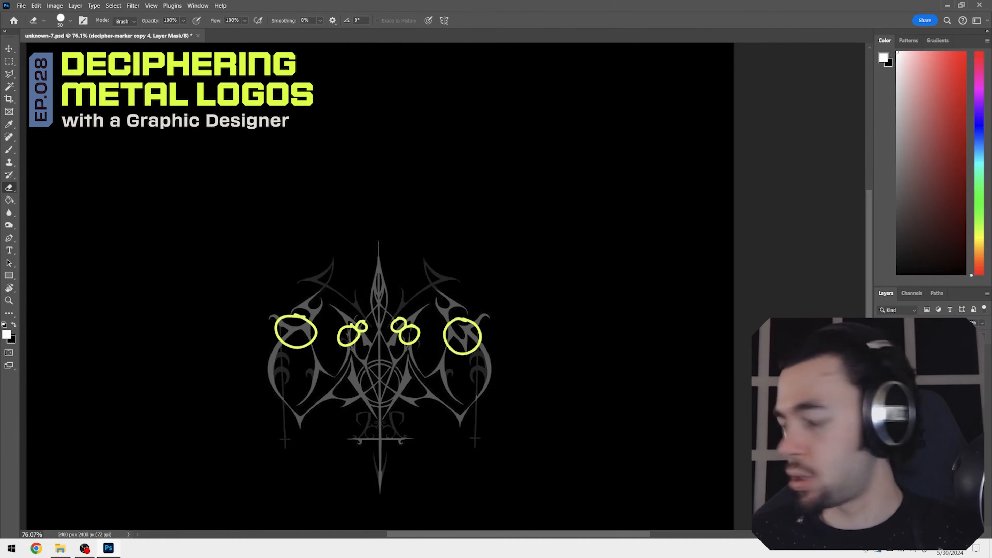
Step: Clear the circles from the fourth marker layer copy and draw five letter blanks above the logo
{"action": "key", "text": "Delete"}
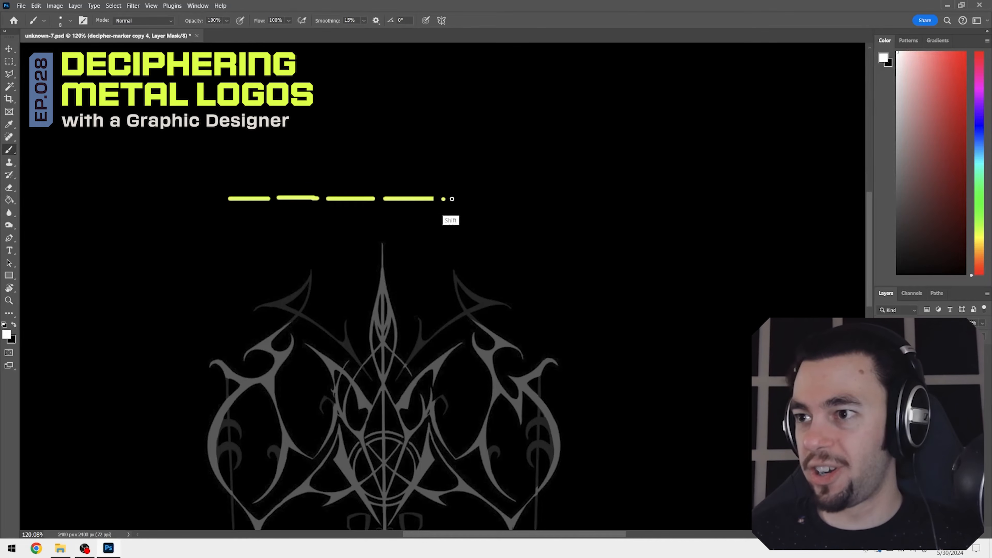
{"action": "left_click", "coordinate": [491, 199], "text": "shift"}
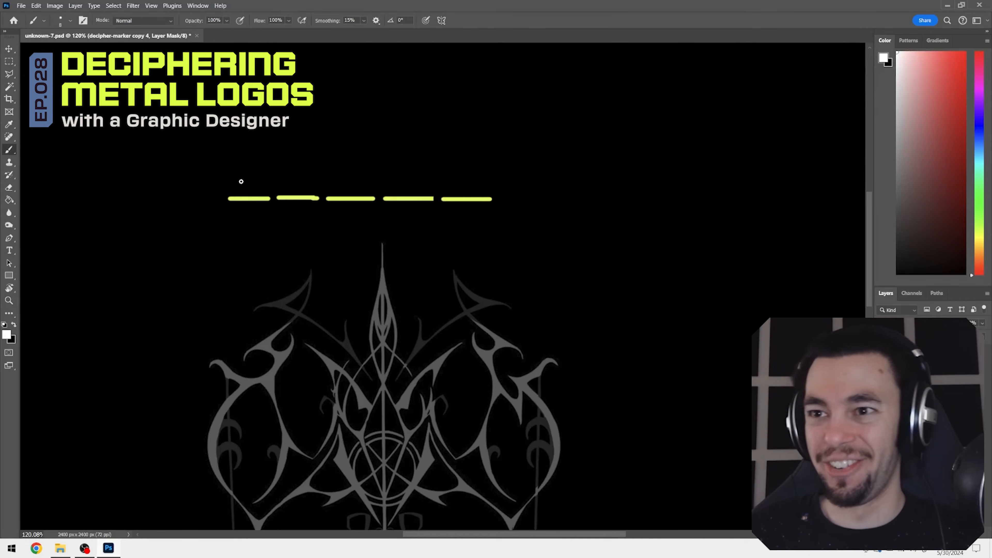
Step: Write an O on the first blank and shift the whole row of blanks across to sit over the logo
{"action": "left_click_drag", "start_coordinate": [243, 168], "coordinate": [256, 163]}
{"action": "key", "text": "ctrl+z"}
{"action": "key", "text": "m"}
{"action": "mouse_move", "coordinate": [206, 253]}
{"action": "left_mouse_down"}
{"action": "mouse_move", "coordinate": [270, 204]}
{"action": "mouse_move", "coordinate": [488, 103]}
{"action": "mouse_move", "coordinate": [541, 109]}
{"action": "left_mouse_up"}
{"action": "key", "text": "v"}
{"action": "left_click_drag", "start_coordinate": [422, 191], "coordinate": [457, 195]}
{"action": "key", "text": "ctrl+d"}
Step: Select the row of blanks with its O again and fine-tune its centring above the logo
{"action": "key", "text": "z"}
{"action": "left_click_drag", "start_coordinate": [470, 268], "coordinate": [426, 297]}
{"action": "left_click_drag", "start_coordinate": [453, 334], "coordinate": [455, 235]}
{"action": "left_click_drag", "start_coordinate": [443, 158], "coordinate": [448, 158]}
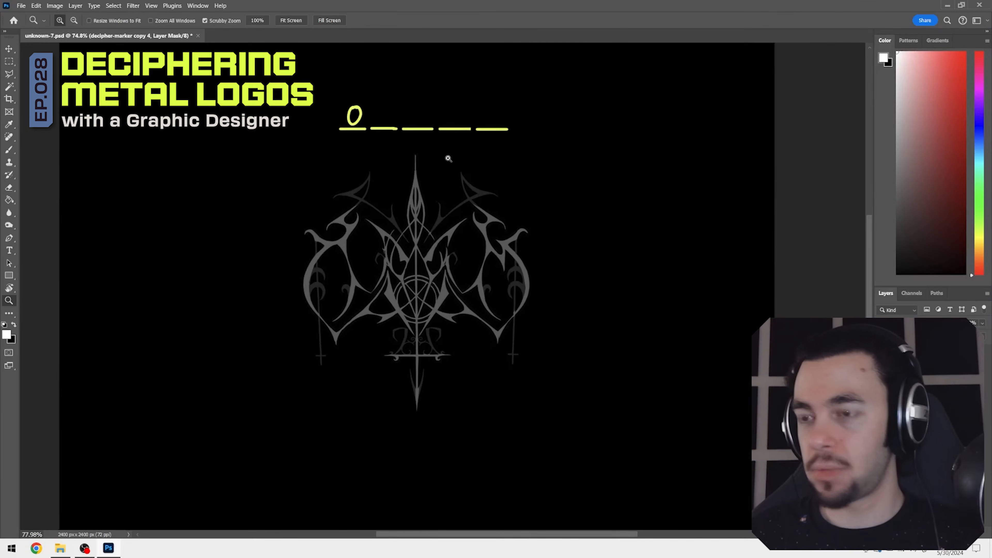
{"action": "key", "text": "m"}
{"action": "left_click_drag", "start_coordinate": [323, 154], "coordinate": [521, 87]}
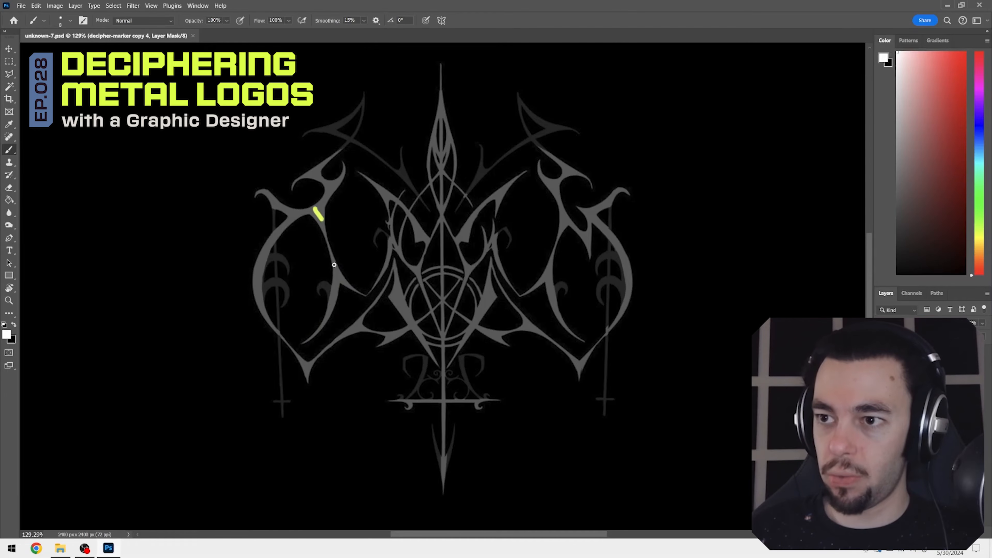
{"action": "left_click_drag", "start_coordinate": [335, 265], "coordinate": [306, 341]}
{"action": "key", "text": "ctrl+z"}
{"action": "mouse_move", "coordinate": [314, 206]}
{"action": "left_mouse_down"}
{"action": "mouse_move", "coordinate": [312, 337]}
{"action": "mouse_move", "coordinate": [291, 341]}
{"action": "left_mouse_up"}
{"action": "key", "text": "ctrl+z"}
{"action": "key", "text": "ctrl+z"}
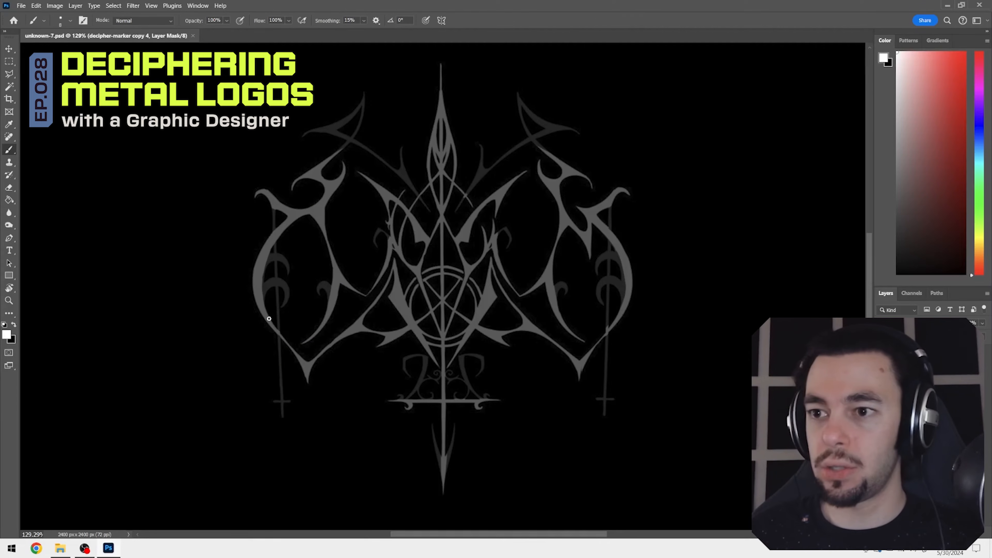
{"action": "left_click_drag", "start_coordinate": [305, 347], "coordinate": [332, 272]}
{"action": "key", "text": "ctrl+z"}
{"action": "left_click_drag", "start_coordinate": [313, 211], "coordinate": [306, 348]}
{"action": "key", "text": "ctrl+z"}
Step: Trace a closed O along the outline of the logo's first letter
{"action": "mouse_move", "coordinate": [315, 208]}
{"action": "left_mouse_down"}
{"action": "mouse_move", "coordinate": [298, 347]}
{"action": "mouse_move", "coordinate": [334, 289]}
{"action": "left_mouse_up"}
{"action": "key", "text": "ctrl+z"}
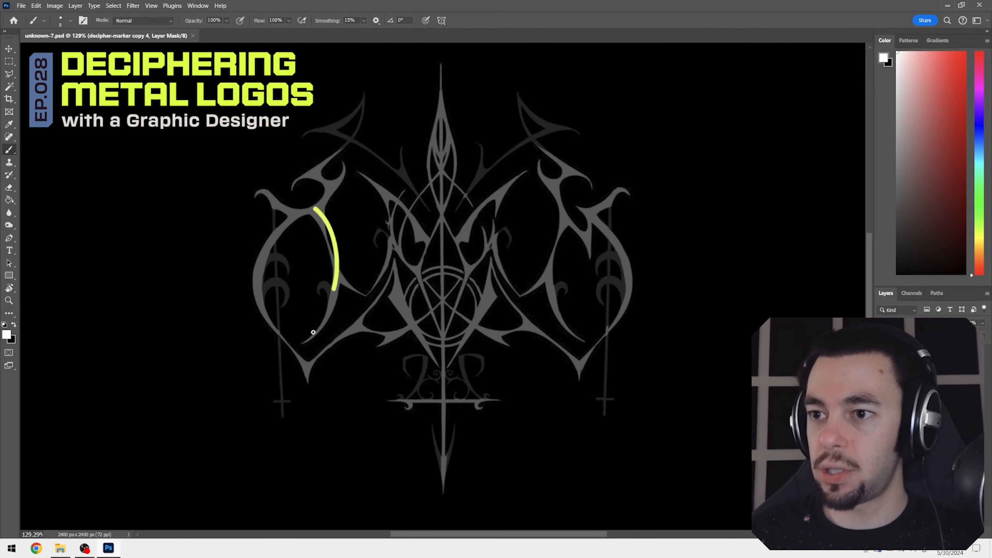
{"action": "left_click_drag", "start_coordinate": [317, 329], "coordinate": [294, 349]}
{"action": "left_click_drag", "start_coordinate": [294, 349], "coordinate": [315, 207]}
Step: Write the guess OPETH beside the logo and mark it with a cross in front
{"action": "key", "text": "e"}
{"action": "mouse_move", "coordinate": [499, 149]}
{"action": "left_mouse_down"}
{"action": "mouse_move", "coordinate": [339, 224]}
{"action": "mouse_move", "coordinate": [355, 191]}
{"action": "left_mouse_up"}
{"action": "key", "text": "b"}
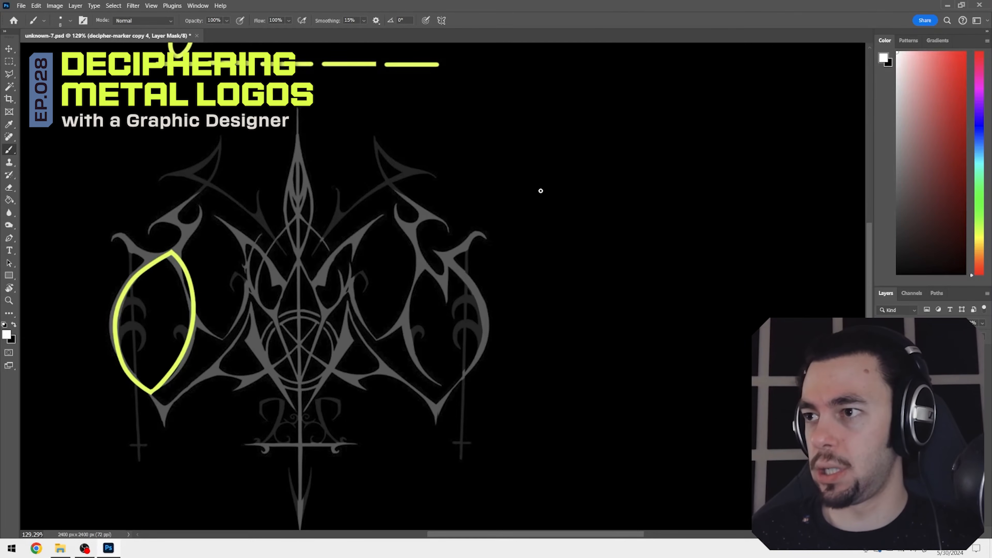
{"action": "left_click_drag", "start_coordinate": [557, 133], "coordinate": [552, 135]}
{"action": "left_click_drag", "start_coordinate": [574, 135], "coordinate": [593, 145]}
{"action": "key", "text": "ctrl+z"}
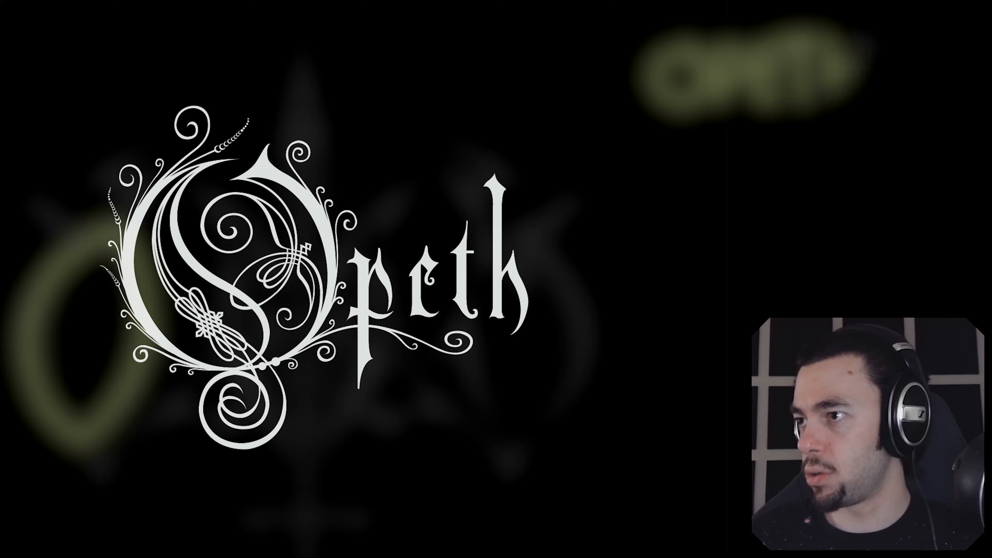
{"action": "left_click_drag", "start_coordinate": [339, 215], "coordinate": [345, 317]}
{"action": "key", "text": "ctrl+z"}
{"action": "mouse_move", "coordinate": [336, 211]}
{"action": "left_mouse_down"}
{"action": "mouse_move", "coordinate": [343, 328]}
{"action": "mouse_move", "coordinate": [334, 319]}
{"action": "left_mouse_up"}
{"action": "key", "text": "ctrl+z"}
{"action": "key", "text": "ctrl+z"}
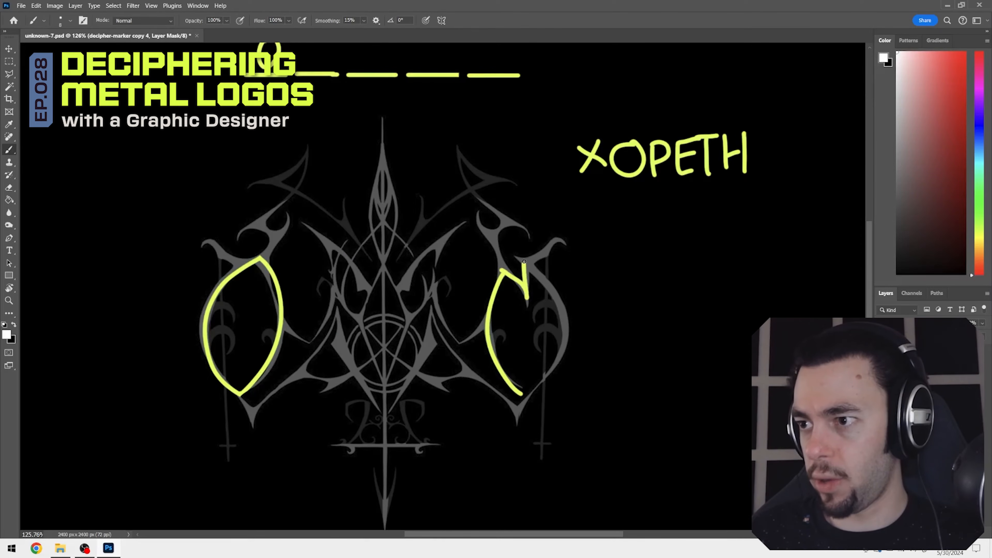
Step: Complete an M over the logo's last letter by tracing its curved outer stroke from the middle notch downwards
{"action": "left_click_drag", "start_coordinate": [524, 261], "coordinate": [555, 381]}
{"action": "key", "text": "ctrl+z"}
{"action": "left_click_drag", "start_coordinate": [526, 260], "coordinate": [556, 375]}
{"action": "key", "text": "ctrl+z"}
{"action": "mouse_move", "coordinate": [527, 263]}
{"action": "left_mouse_down"}
{"action": "mouse_move", "coordinate": [546, 380]}
{"action": "mouse_move", "coordinate": [557, 363]}
{"action": "mouse_move", "coordinate": [541, 378]}
{"action": "mouse_move", "coordinate": [565, 353]}
{"action": "mouse_move", "coordinate": [542, 380]}
{"action": "mouse_move", "coordinate": [565, 388]}
{"action": "left_mouse_up"}
{"action": "key", "text": "ctrl+z"}
{"action": "key", "text": "ctrl+z"}
{"action": "key", "text": "e"}
{"action": "key", "text": "b"}
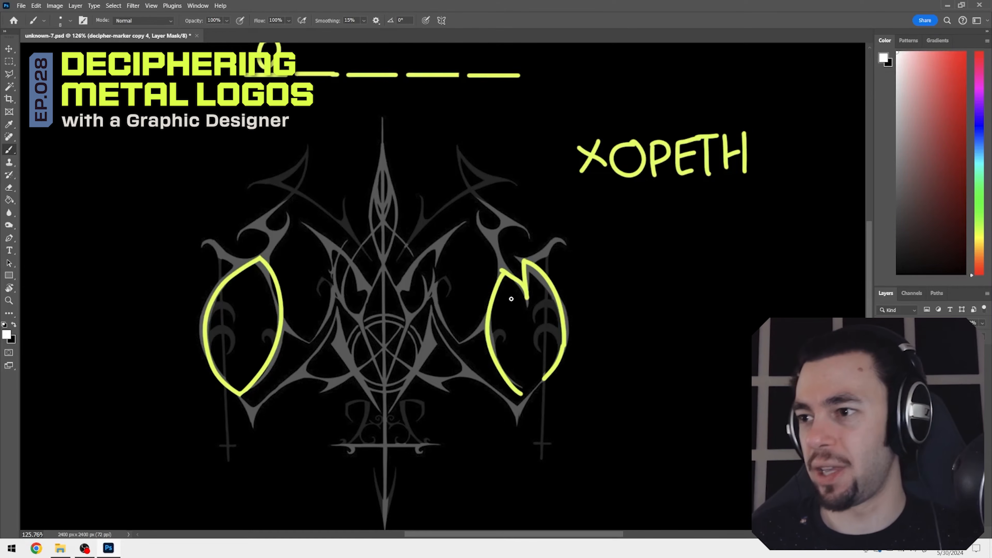
Step: Trace a P over the logo's second letter and an inverted-cross T down its central spike and crossbar
{"action": "key", "text": "x"}
{"action": "key", "text": "z"}
{"action": "left_click_drag", "start_coordinate": [437, 269], "coordinate": [452, 267]}
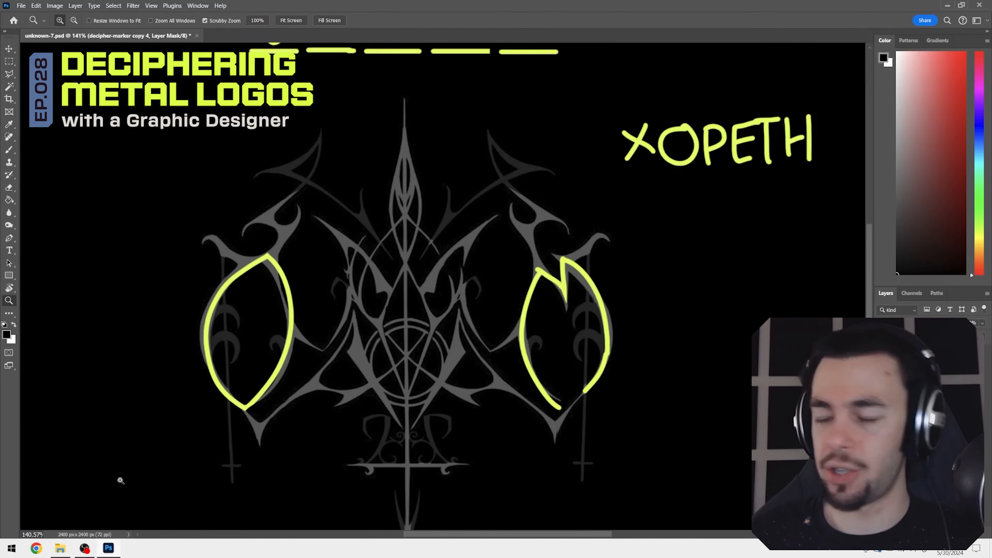
{"action": "left_click_drag", "start_coordinate": [389, 367], "coordinate": [377, 300]}
{"action": "key", "text": "b"}
{"action": "key", "text": "x"}
{"action": "mouse_move", "coordinate": [394, 118]}
{"action": "left_mouse_down"}
{"action": "mouse_move", "coordinate": [418, 438]}
{"action": "mouse_move", "coordinate": [415, 427]}
{"action": "left_mouse_up"}
{"action": "left_click_drag", "start_coordinate": [345, 402], "coordinate": [447, 434]}
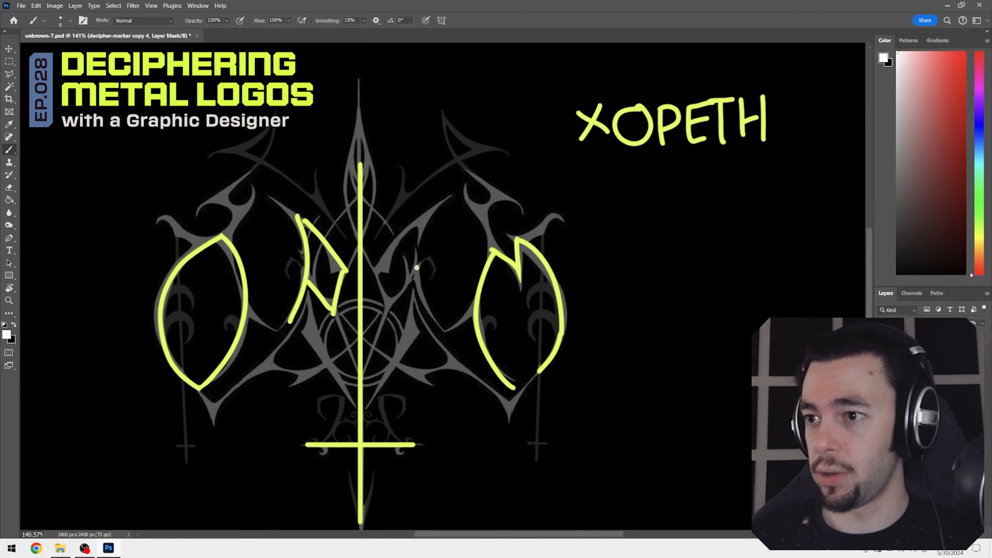
Step: Trace a small pointed U between the central cross and the M, replacing the first wider attempt
{"action": "left_click_drag", "start_coordinate": [417, 268], "coordinate": [483, 276]}
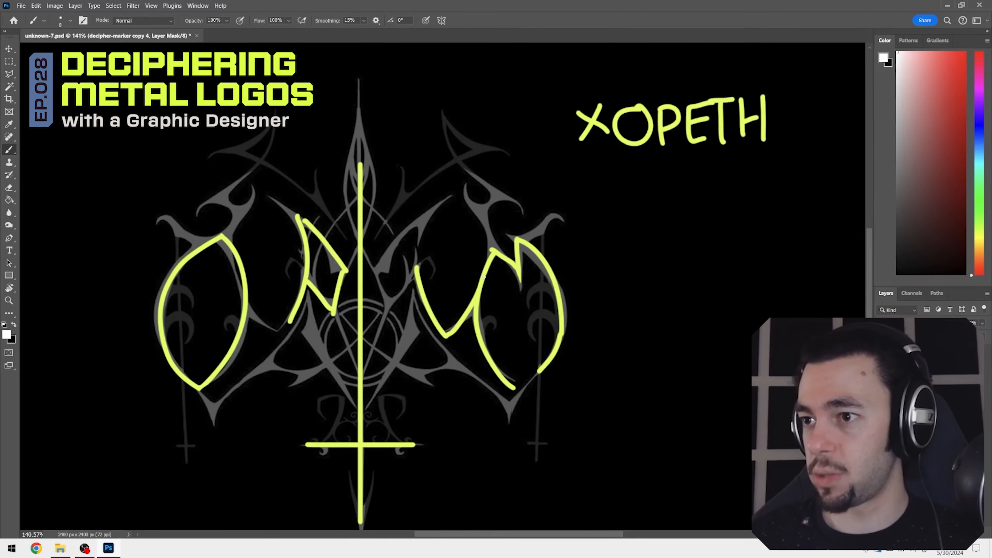
{"action": "key", "text": "ctrl+z"}
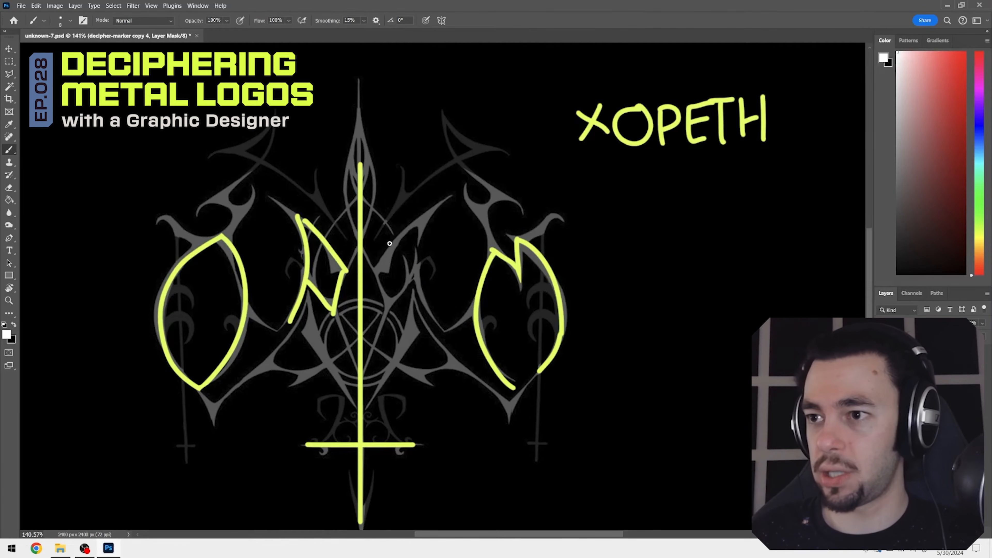
{"action": "key", "text": "ctrl+z"}
{"action": "mouse_move", "coordinate": [378, 266]}
{"action": "left_mouse_down"}
{"action": "mouse_move", "coordinate": [426, 211]}
{"action": "mouse_move", "coordinate": [371, 279]}
{"action": "left_mouse_up"}
{"action": "key", "text": "ctrl+z"}
{"action": "mouse_move", "coordinate": [430, 217]}
{"action": "left_mouse_down"}
{"action": "mouse_move", "coordinate": [382, 266]}
{"action": "mouse_move", "coordinate": [420, 257]}
{"action": "mouse_move", "coordinate": [421, 284]}
{"action": "left_mouse_up"}
{"action": "key", "text": "e"}
{"action": "key", "text": "b"}
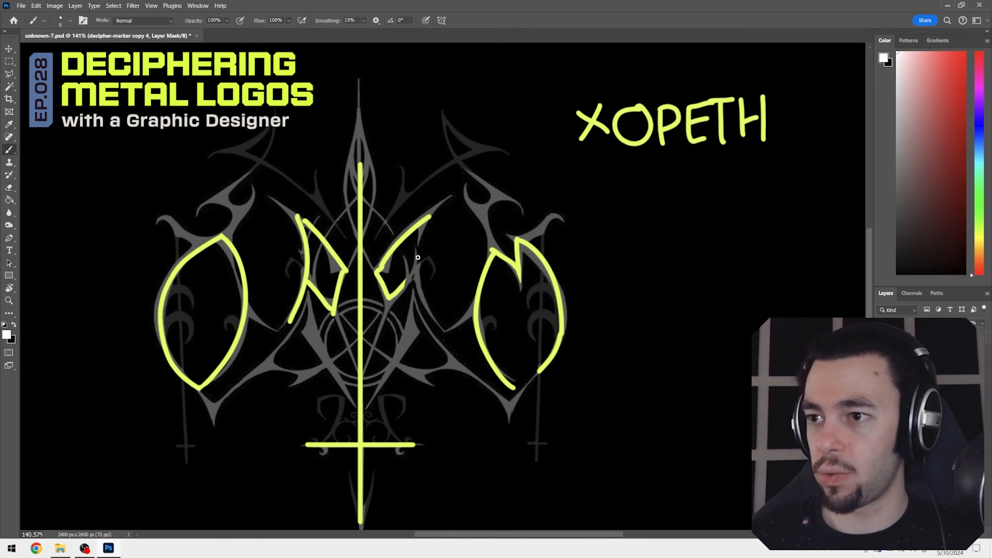
Step: Write the guess OPTUM above OPETH and switch to Chrome to search the web for optum latin
{"action": "left_click_drag", "start_coordinate": [457, 203], "coordinate": [448, 201]}
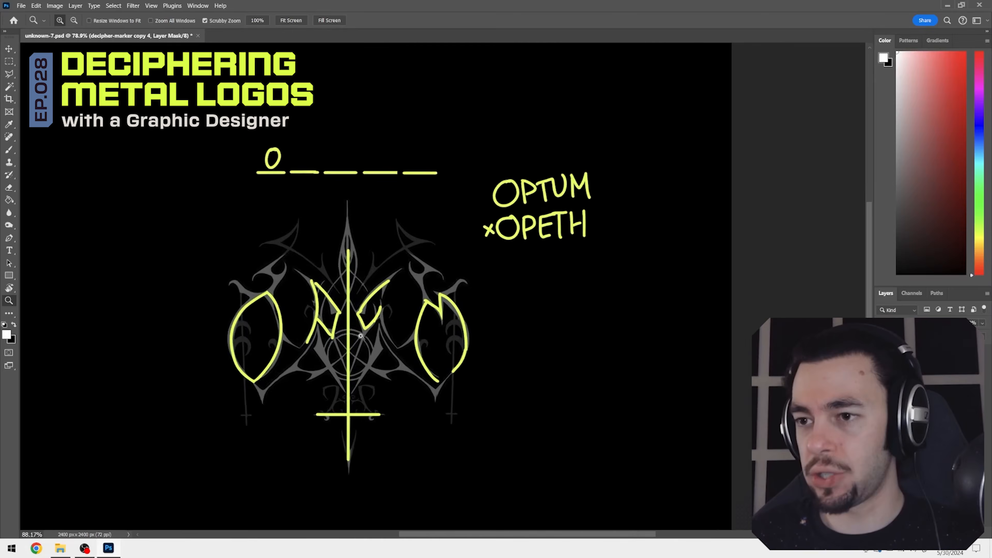
{"action": "left_click_drag", "start_coordinate": [360, 337], "coordinate": [380, 337]}
{"action": "key", "text": "b"}
{"action": "key", "text": "x"}
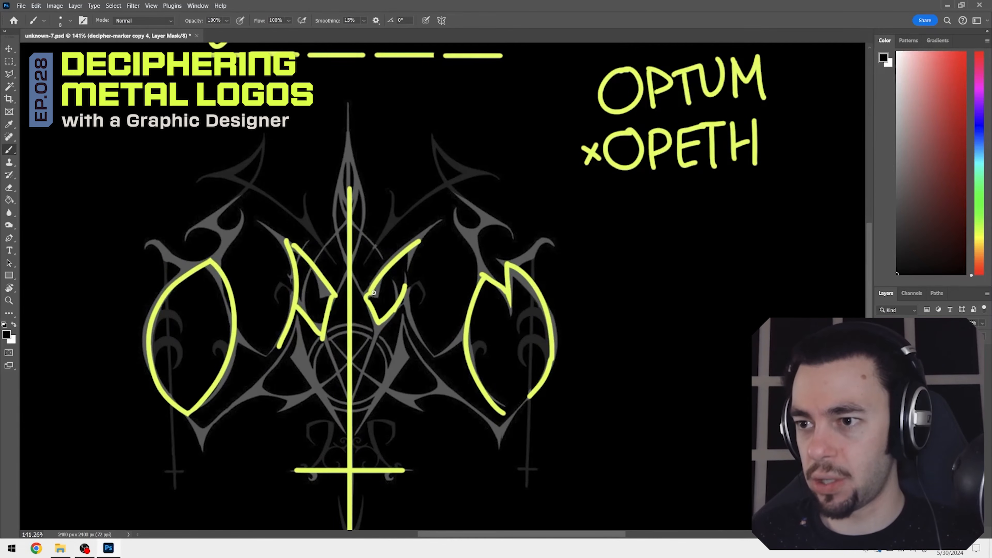
{"action": "key", "text": "x"}
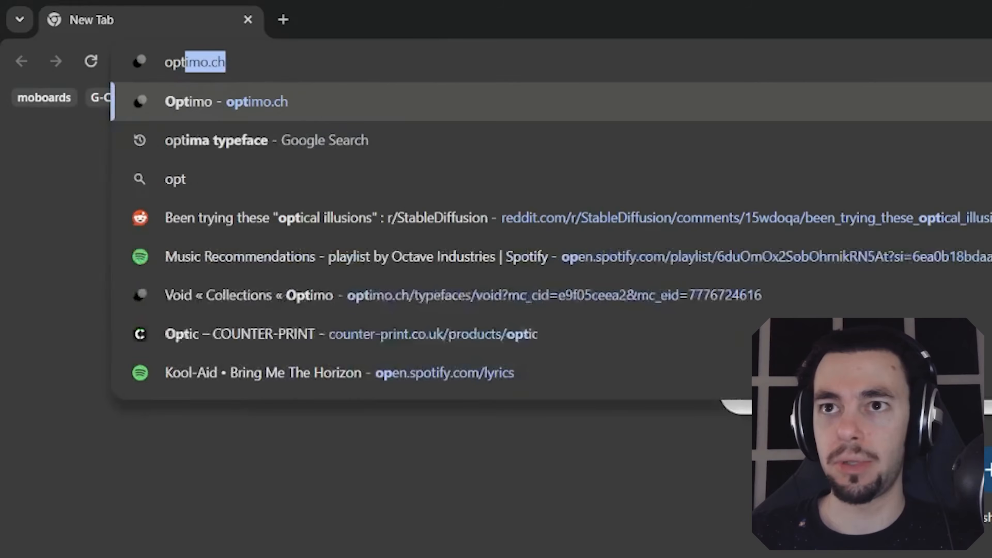
{"action": "type", "text": "um"}
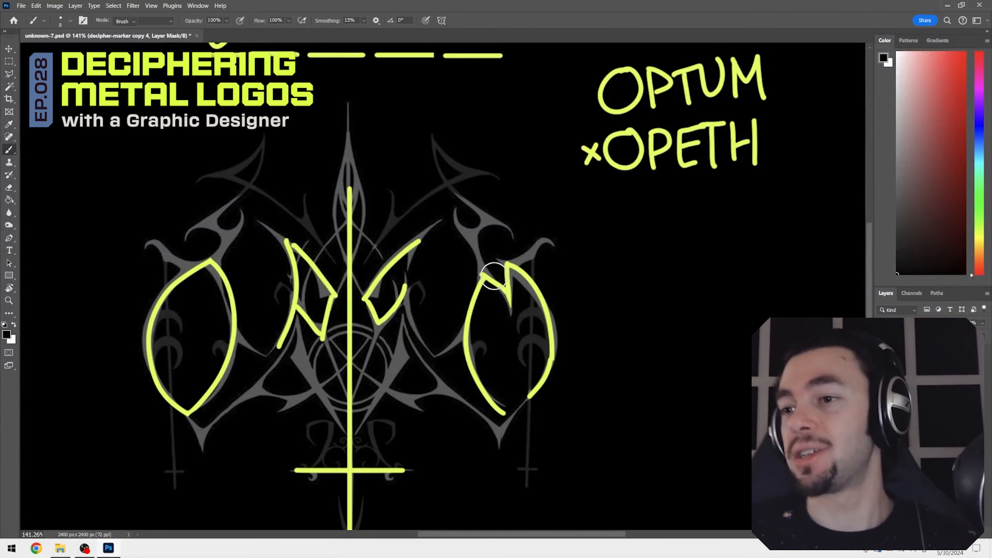
Step: Replace the traced P, cross and U with an R, and note P, R and M above the second and last blanks
{"action": "key", "text": "z"}
{"action": "left_click", "coordinate": [311, 236], "text": "alt"}
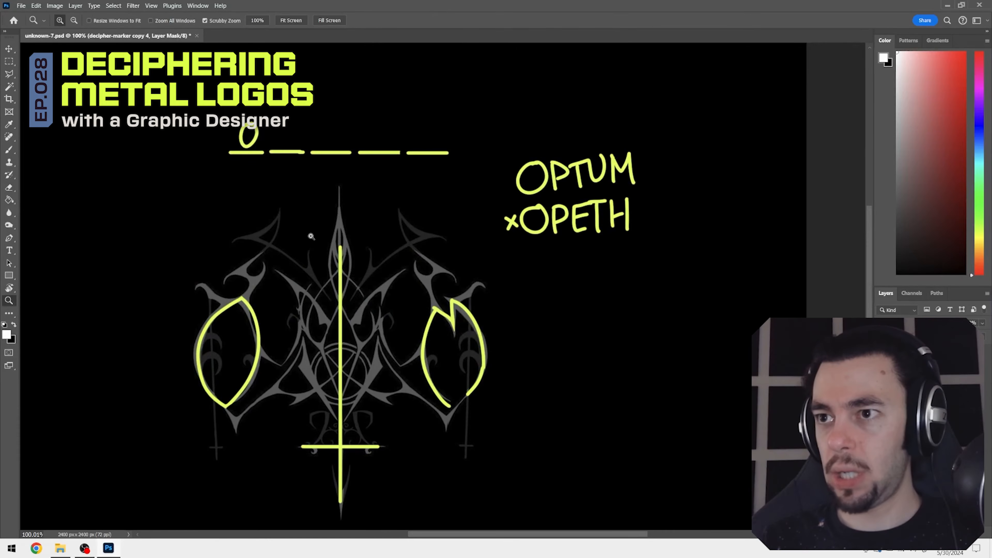
{"action": "mouse_move", "coordinate": [354, 166]}
{"action": "left_mouse_down"}
{"action": "mouse_move", "coordinate": [405, 162]}
{"action": "mouse_move", "coordinate": [443, 206]}
{"action": "left_mouse_up"}
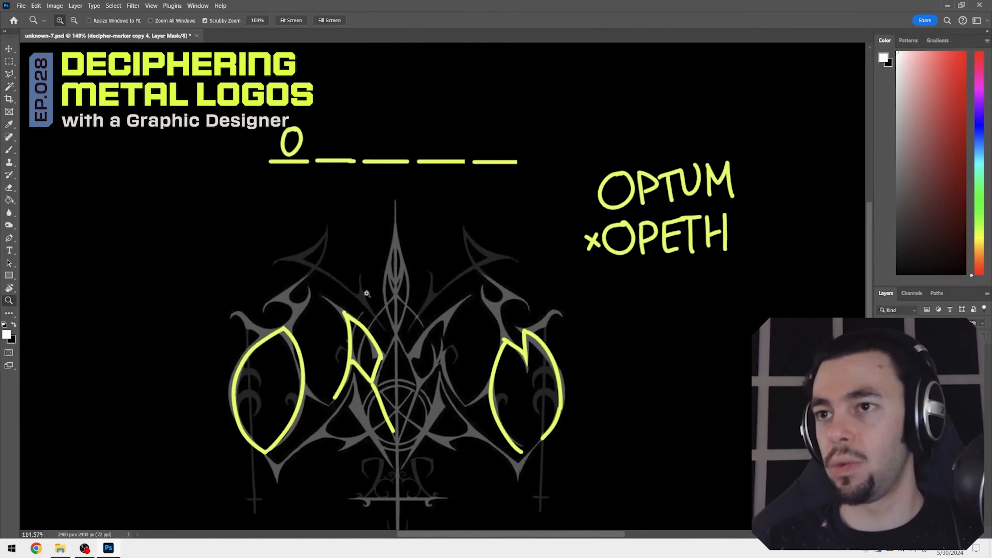
{"action": "left_click_drag", "start_coordinate": [381, 247], "coordinate": [371, 267]}
{"action": "key", "text": "b"}
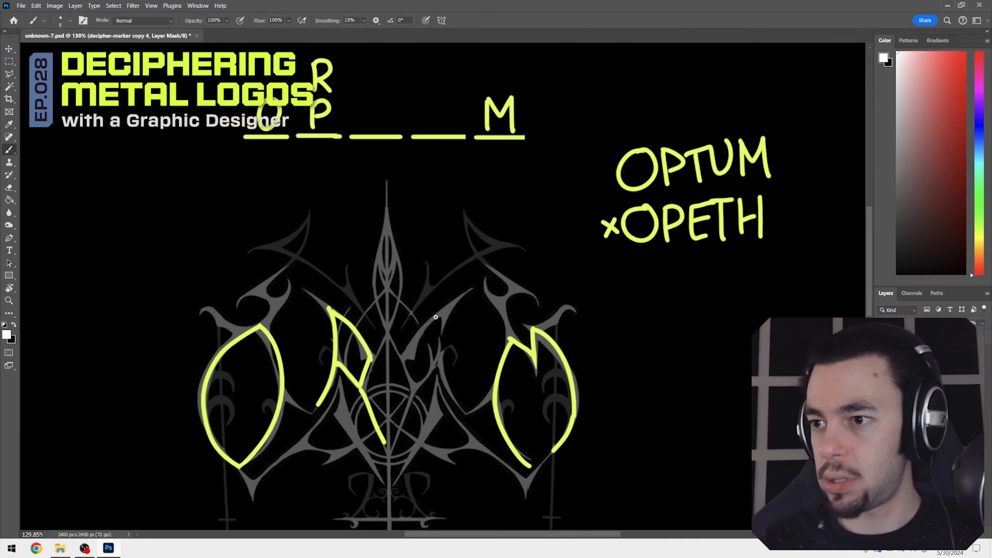
Step: Retrace the logo's last letter as an S and note S above the M on the last blank
{"action": "left_click_drag", "start_coordinate": [423, 274], "coordinate": [454, 273]}
{"action": "mouse_move", "coordinate": [454, 247]}
{"action": "left_mouse_down"}
{"action": "mouse_move", "coordinate": [407, 297]}
{"action": "mouse_move", "coordinate": [445, 303]}
{"action": "mouse_move", "coordinate": [468, 339]}
{"action": "left_mouse_up"}
{"action": "key", "text": "ctrl+z"}
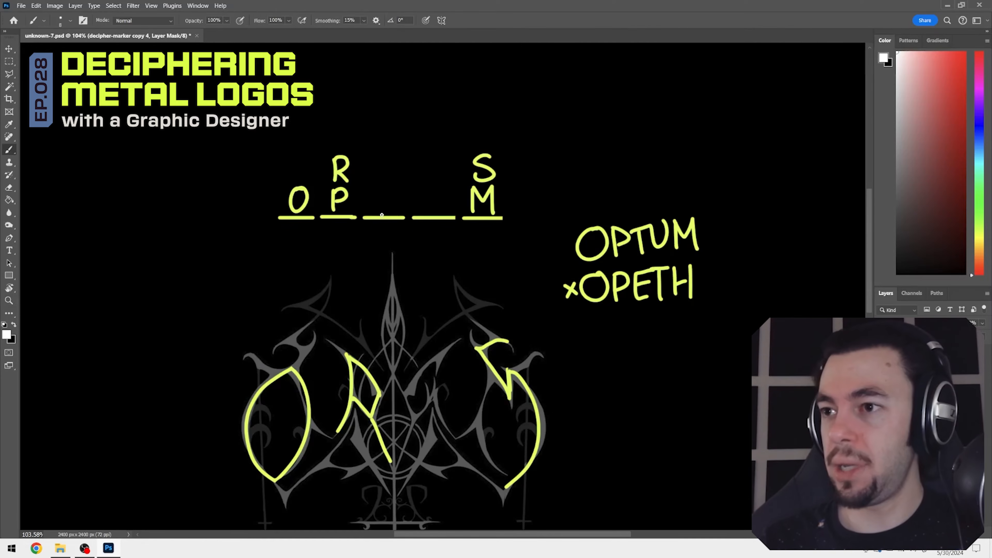
Step: Write T on the third blank and point an arrow labelled VOWEL at the fourth blank
{"action": "key", "text": "z"}
{"action": "mouse_move", "coordinate": [396, 199]}
{"action": "left_mouse_down"}
{"action": "mouse_move", "coordinate": [444, 216]}
{"action": "mouse_move", "coordinate": [399, 245]}
{"action": "mouse_move", "coordinate": [429, 243]}
{"action": "left_mouse_up"}
{"action": "key", "text": "b"}
{"action": "key", "text": "ctrl+z"}
{"action": "key", "text": "ctrl+z"}
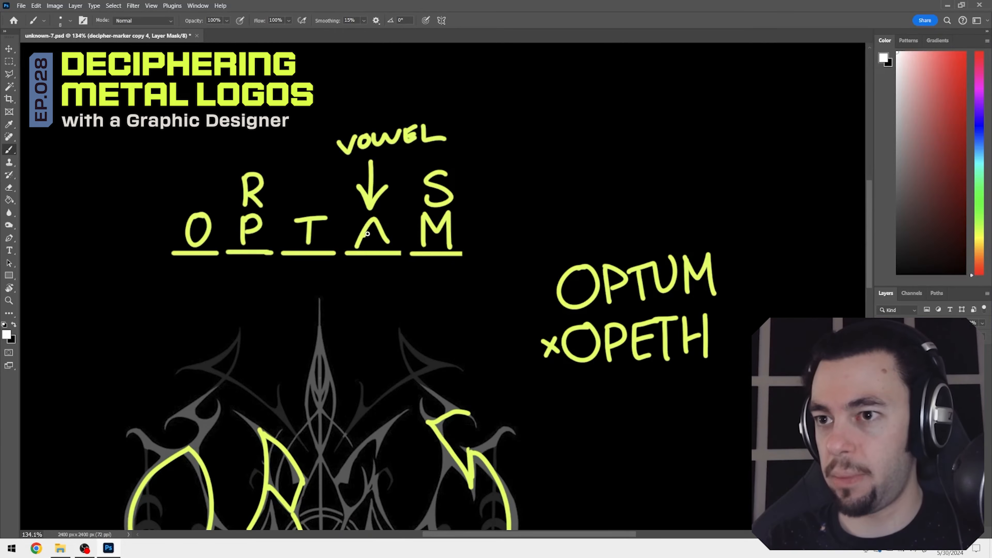
Step: Undo the VOWEL label, its arrow and the letter strokes tried on the fourth blank
{"action": "key", "text": "ctrl+z"}
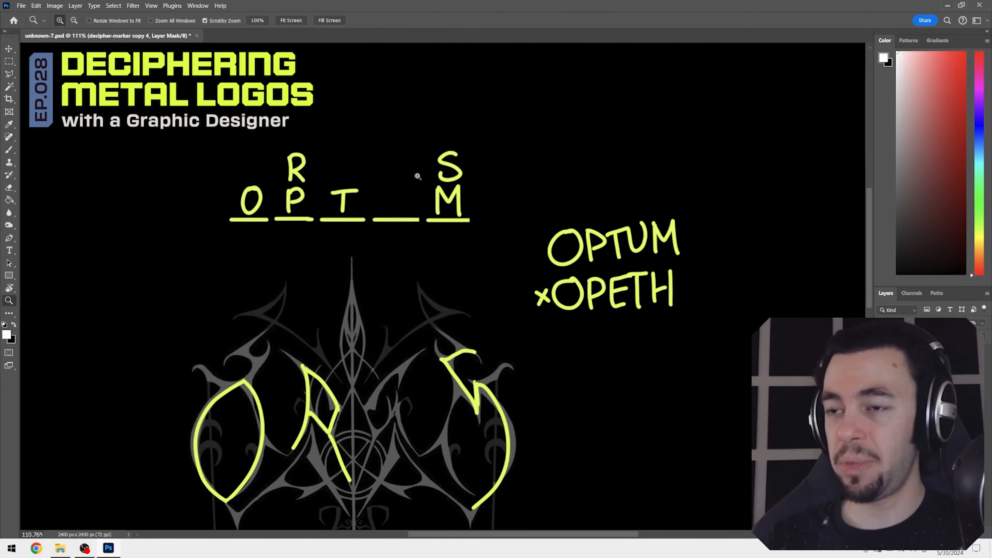
{"action": "scroll", "coordinate": [423, 221], "scroll_direction": "down", "scroll_amount": 3}
{"action": "mouse_move", "coordinate": [378, 321]}
{"action": "left_mouse_down"}
{"action": "mouse_move", "coordinate": [395, 321]}
{"action": "mouse_move", "coordinate": [412, 372]}
{"action": "left_mouse_up"}
{"action": "key", "text": "b"}
{"action": "key", "text": "ctrl+z"}
{"action": "key", "text": "ctrl+shift+z"}
{"action": "key", "text": "ctrl+z"}
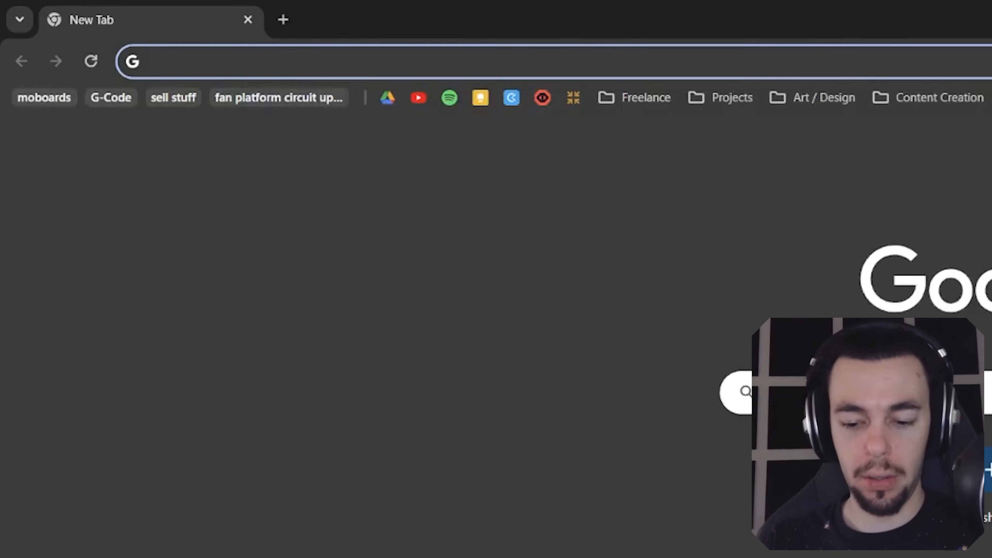
Step: Switch to Chrome, search Google Images for "latin alphabet", and preview the Redbubble and Wikiwand alphabet charts
{"action": "type", "text": "latin alph"}
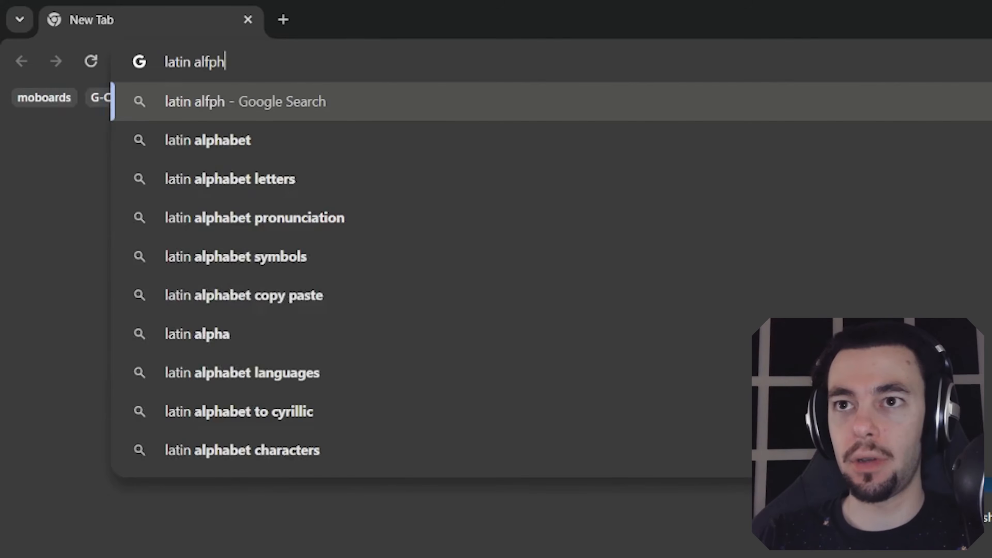
{"action": "key", "text": "BackSpace"}
{"action": "key", "text": "BackSpace"}
{"action": "type", "text": "p"}
{"action": "key", "text": "BackSpace"}
{"action": "type", "text": "phabne"}
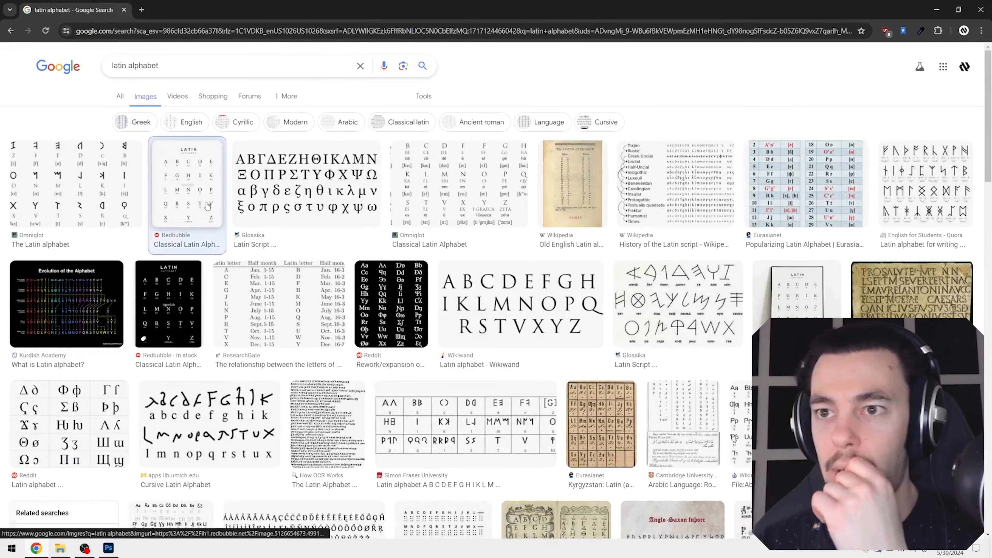
{"action": "left_click", "coordinate": [212, 212]}
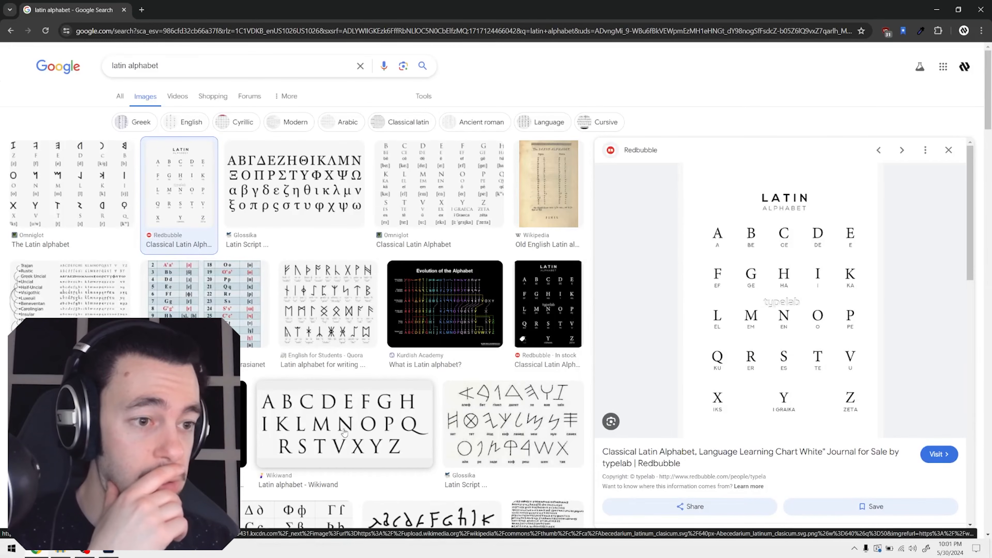
{"action": "left_click", "coordinate": [339, 424]}
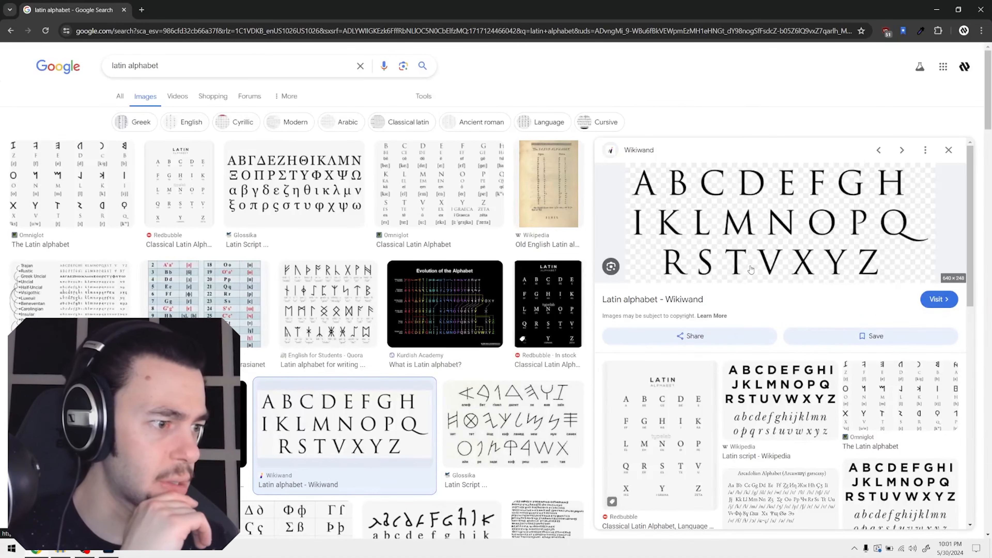
Step: Switch back to Photoshop, write the guess OPTIC above OPTUM, and trace a V along the logo's lower centre
{"action": "key", "text": "b"}
{"action": "mouse_move", "coordinate": [317, 195]}
{"action": "left_mouse_down"}
{"action": "mouse_move", "coordinate": [342, 246]}
{"action": "mouse_move", "coordinate": [346, 183]}
{"action": "left_mouse_up"}
{"action": "left_click_drag", "start_coordinate": [303, 344], "coordinate": [387, 357]}
{"action": "key", "text": "ctrl+z"}
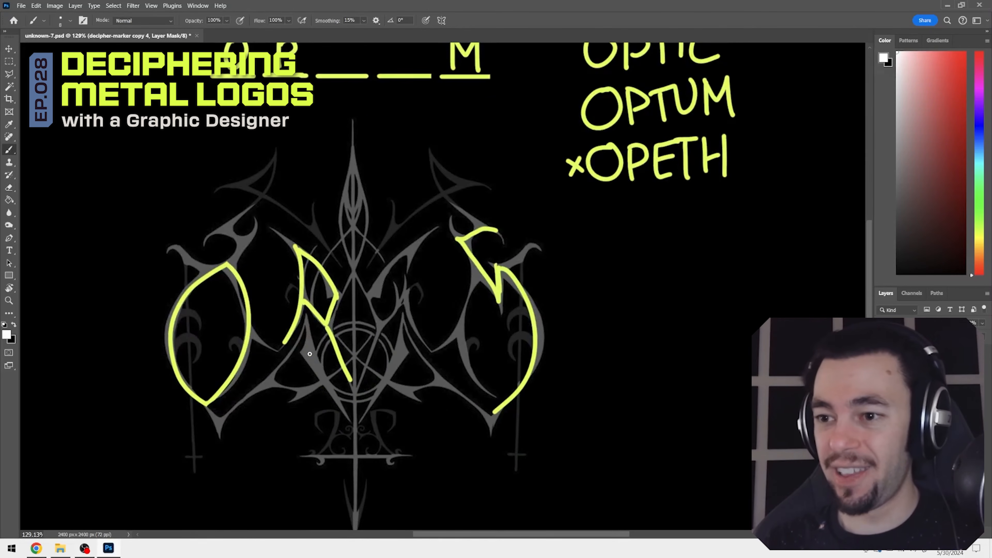
{"action": "left_click_drag", "start_coordinate": [310, 354], "coordinate": [353, 435]}
{"action": "left_click_drag", "start_coordinate": [353, 435], "coordinate": [400, 346]}
{"action": "key", "text": "ctrl+z"}
{"action": "key", "text": "z"}
{"action": "left_click_drag", "start_coordinate": [311, 310], "coordinate": [439, 315]}
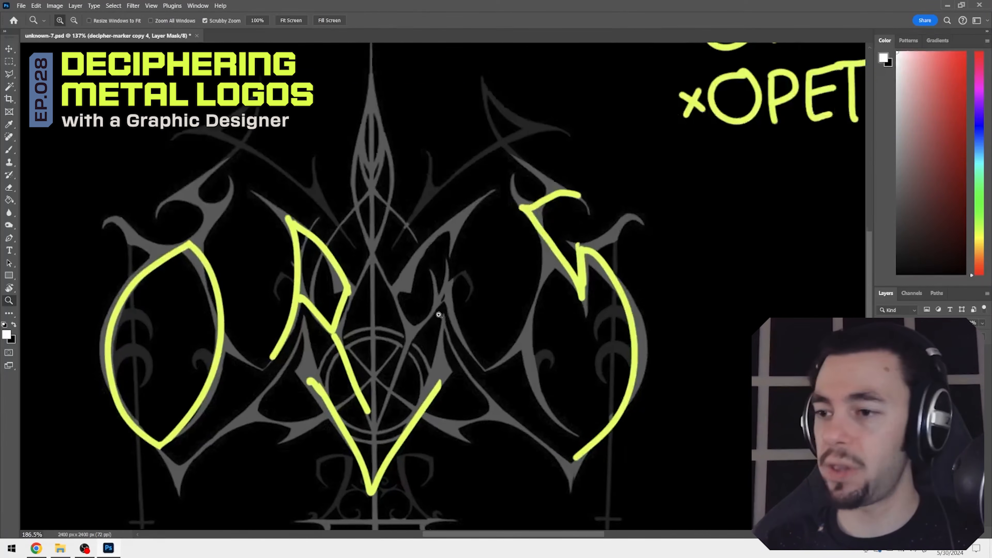
{"action": "key", "text": "e"}
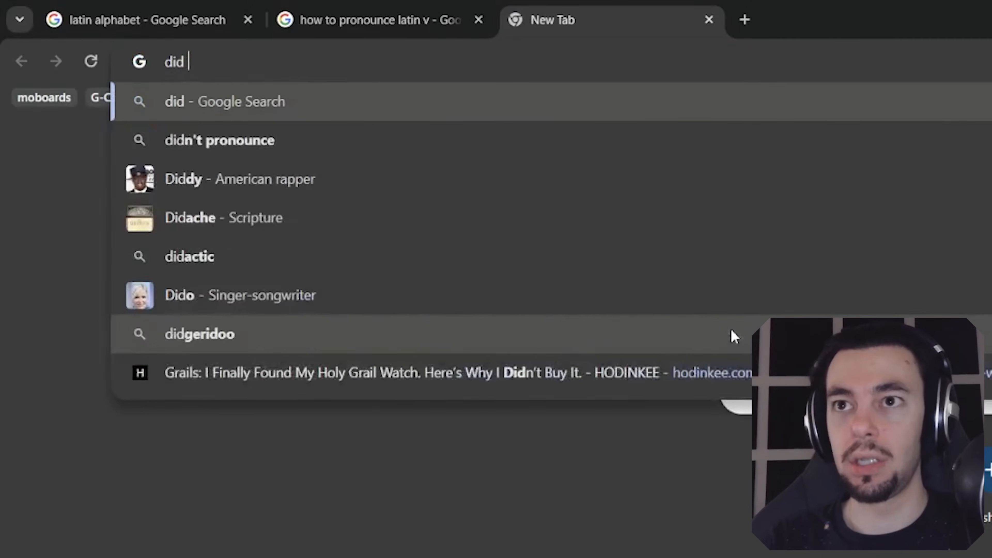
Step: Search Google in a new Chrome tab for "did latin have a th sound"
{"action": "type", "text": "latin have a "}
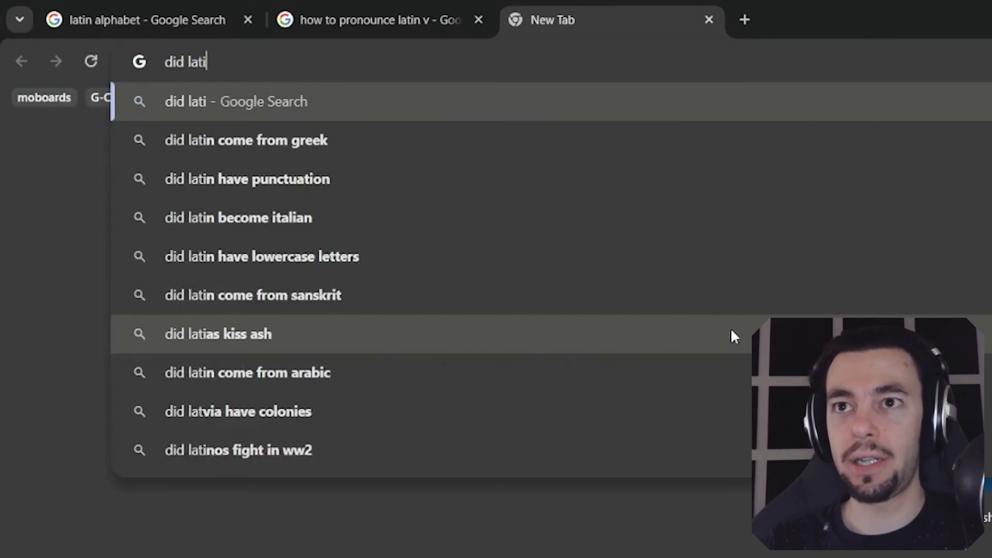
{"action": "type", "text": "th sound"}
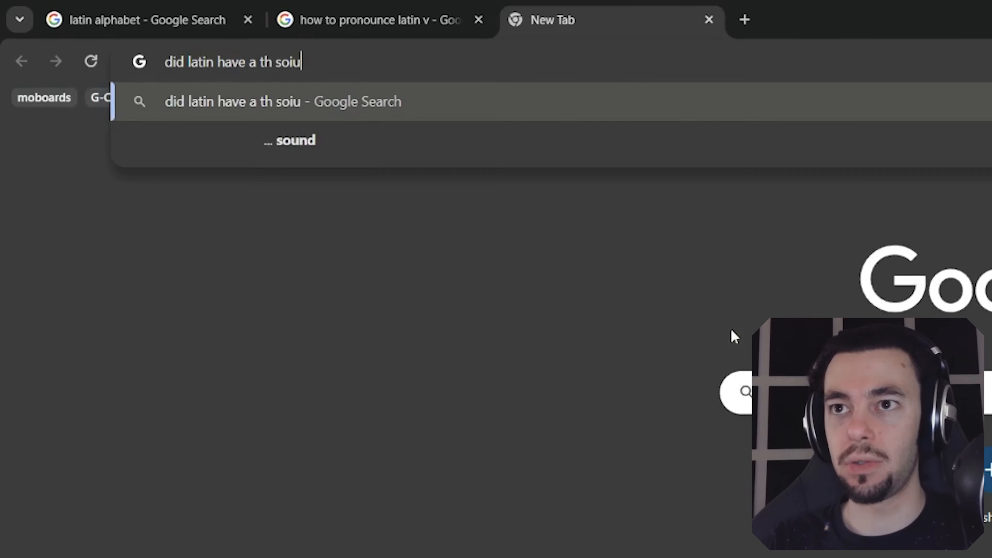
{"action": "key", "text": "Return"}
Step: Switch back to Photoshop, list the letters U, W and J with crosses beside the logo, and reposition the list
{"action": "left_click", "coordinate": [112, 551]}
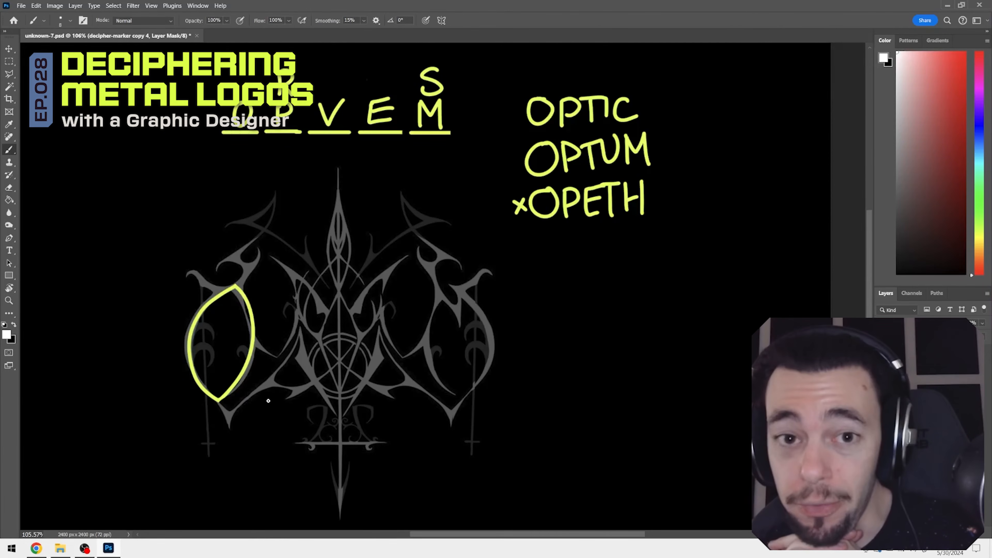
{"action": "key", "text": "z"}
{"action": "left_click_drag", "start_coordinate": [377, 350], "coordinate": [520, 304]}
{"action": "left_click_drag", "start_coordinate": [460, 273], "coordinate": [429, 271]}
{"action": "key", "text": "m"}
{"action": "left_click_drag", "start_coordinate": [152, 237], "coordinate": [219, 121]}
{"action": "left_click_drag", "start_coordinate": [184, 176], "coordinate": [206, 176]}
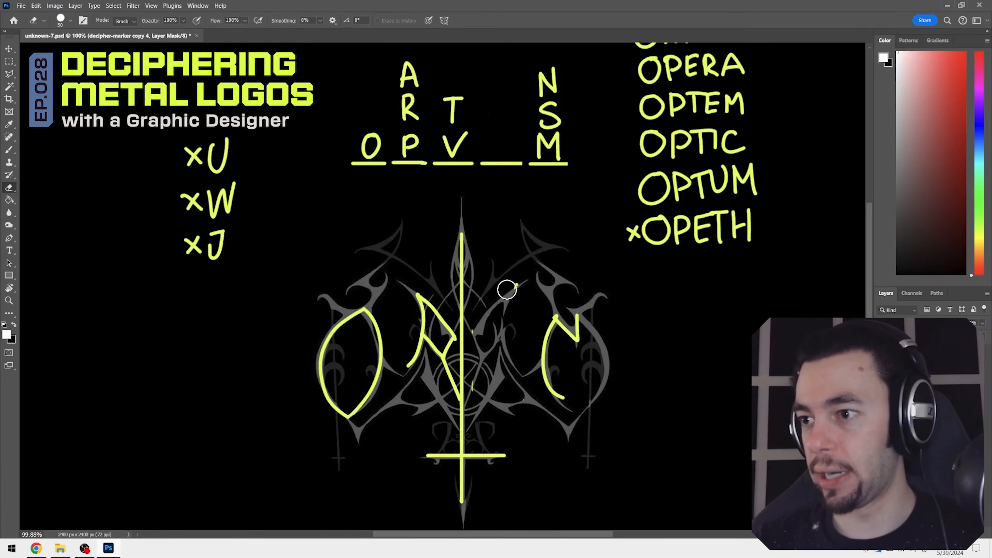
Step: Erase the N strokes on the logo's last letter and retrace it as an M, with a small U before it
{"action": "key", "text": "z"}
{"action": "left_click_drag", "start_coordinate": [521, 332], "coordinate": [526, 332]}
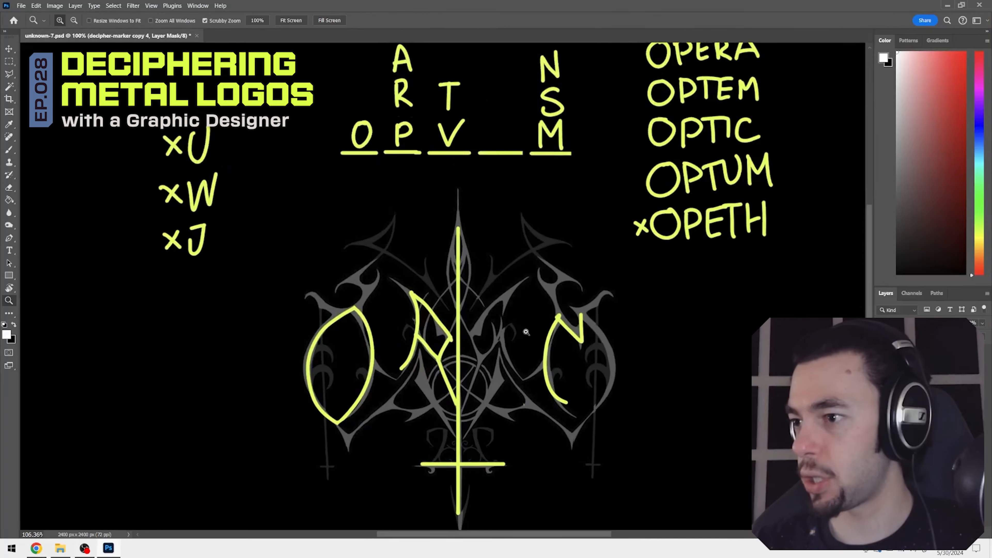
{"action": "key", "text": "e"}
{"action": "mouse_move", "coordinate": [582, 317]}
{"action": "left_mouse_down"}
{"action": "mouse_move", "coordinate": [577, 341]}
{"action": "mouse_move", "coordinate": [554, 314]}
{"action": "mouse_move", "coordinate": [561, 417]}
{"action": "left_mouse_up"}
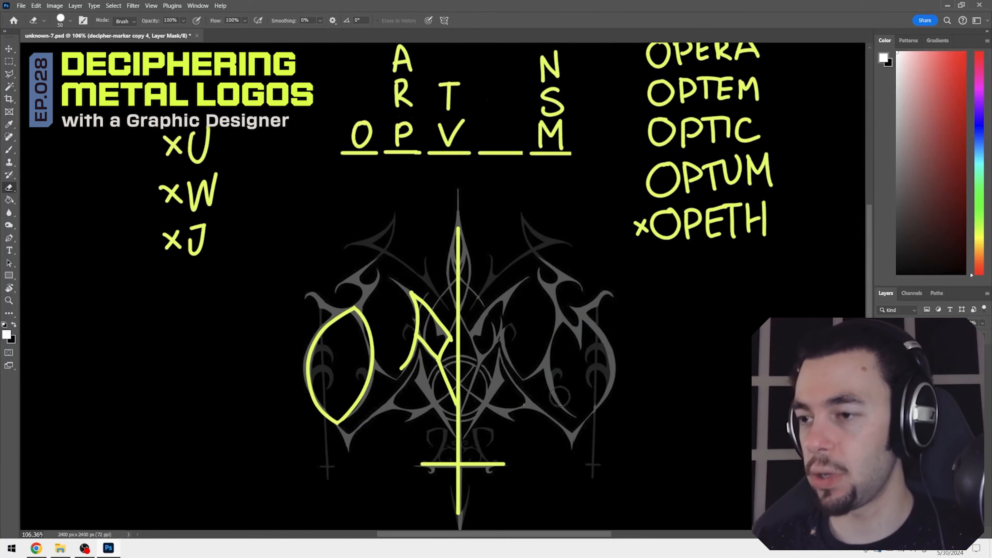
{"action": "key", "text": "b"}
{"action": "left_click_drag", "start_coordinate": [563, 321], "coordinate": [569, 430]}
{"action": "key", "text": "ctrl+z"}
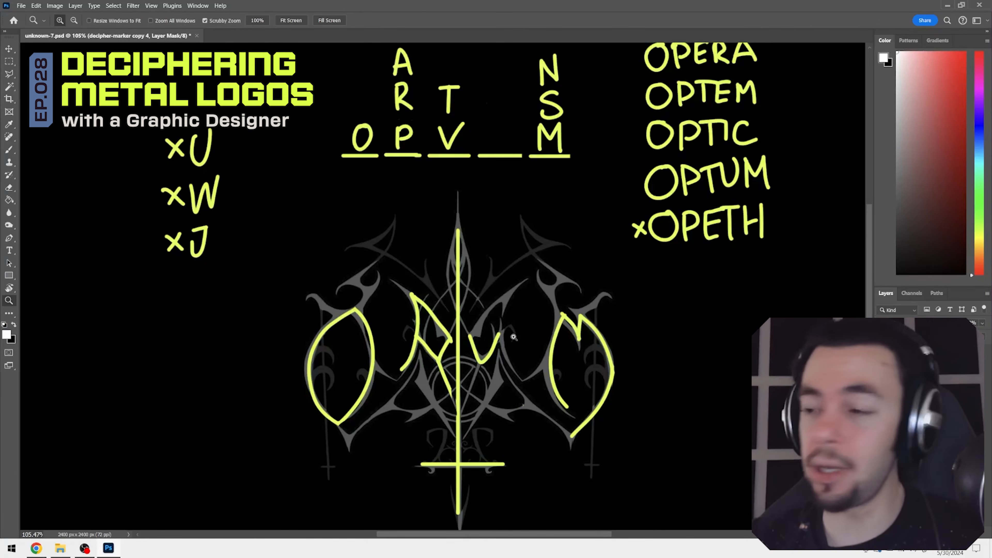
{"action": "key", "text": "e"}
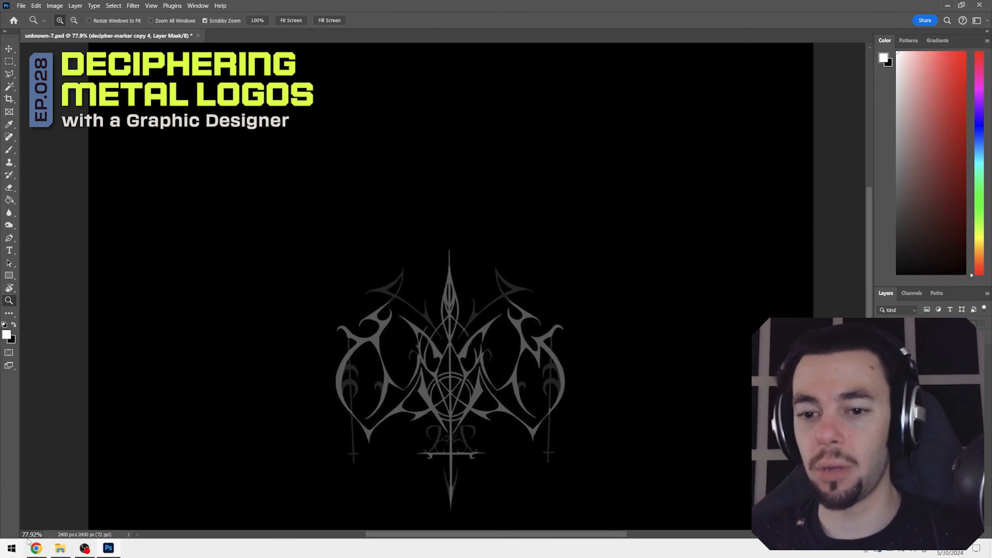
Step: Switch to Chrome, revisit the Latin search tabs, and open the list of open and recently closed tabs
{"action": "left_click", "coordinate": [36, 548]}
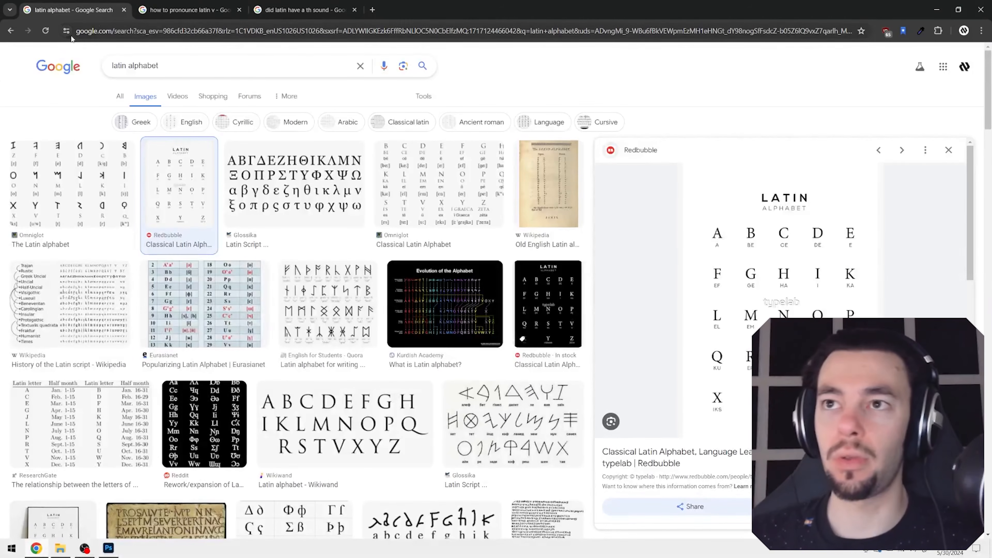
{"action": "left_click", "coordinate": [160, 8]}
{"action": "left_click", "coordinate": [50, 8]}
{"action": "left_click", "coordinate": [11, 10]}
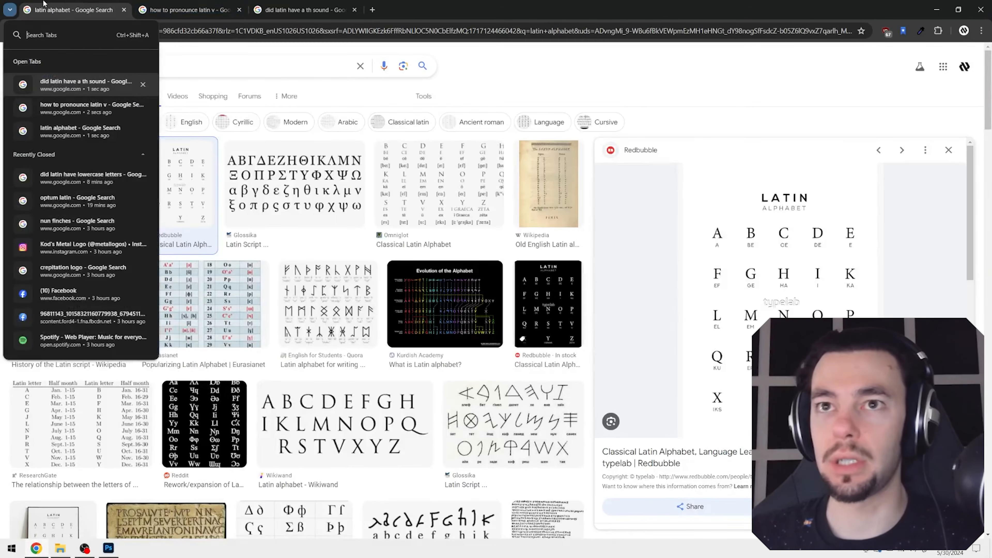
Step: Open a new Chrome tab and look through the Latin dictionary's list of words starting with O
{"action": "left_click", "coordinate": [301, 9]}
{"action": "left_click", "coordinate": [373, 10]}
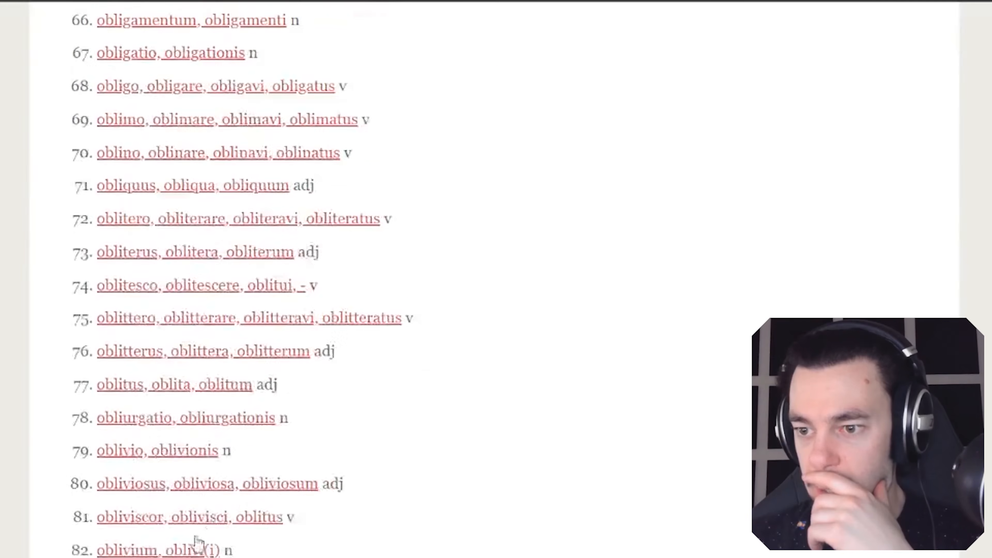
{"action": "scroll", "coordinate": [197, 542], "scroll_direction": "down", "scroll_amount": 20}
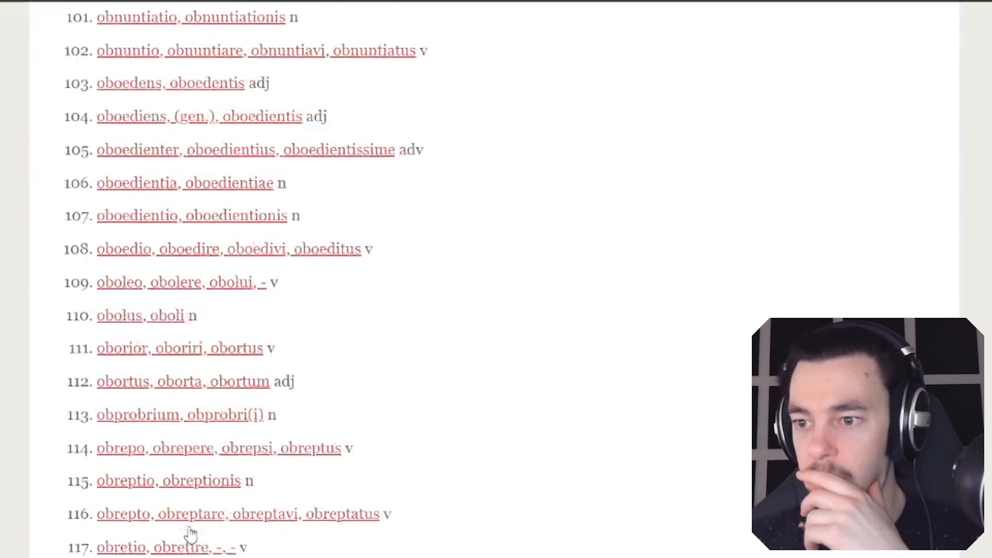
{"action": "scroll", "coordinate": [189, 525], "scroll_direction": "down", "scroll_amount": 20}
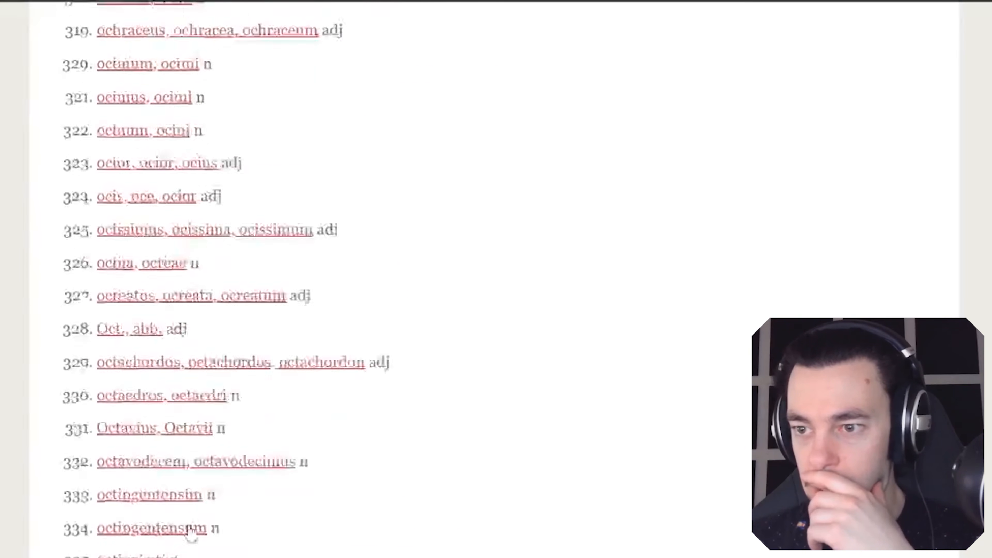
{"action": "scroll", "coordinate": [189, 528], "scroll_direction": "down", "scroll_amount": 20}
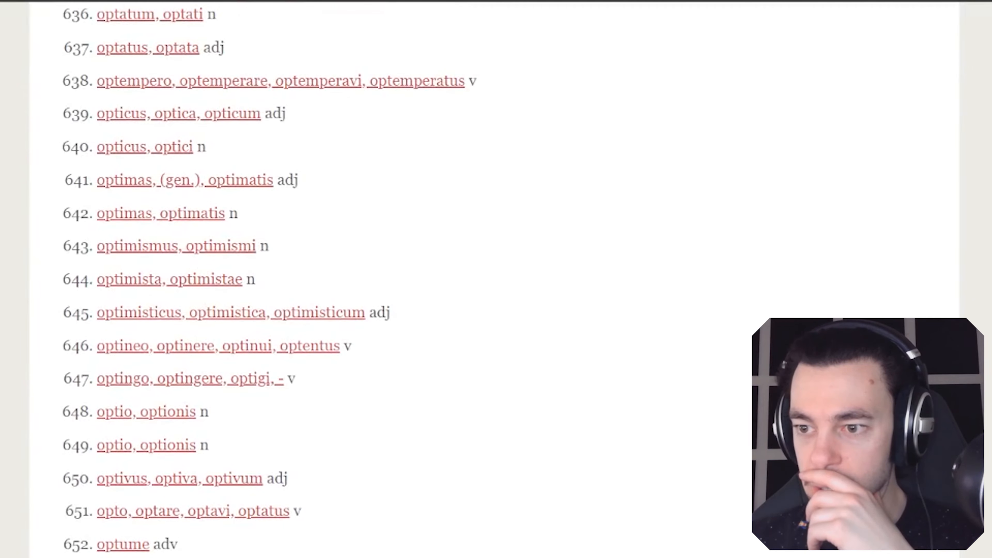
{"action": "scroll", "coordinate": [391, 273], "scroll_direction": "down", "scroll_amount": 3}
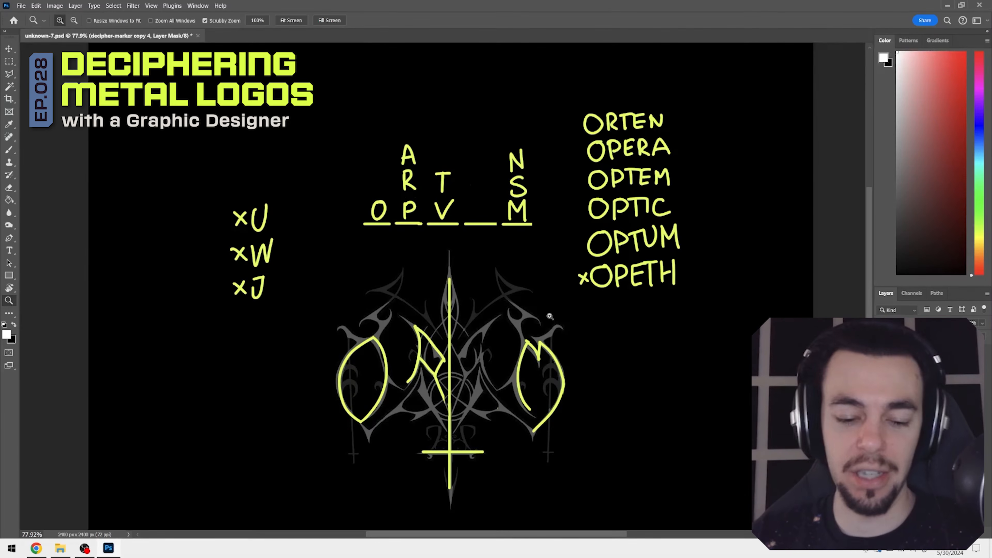
Step: Trace a U and an S over the logo's right half in Photoshop, and add ORTUS and ORTUM below the word guesses
{"action": "left_click_drag", "start_coordinate": [475, 331], "coordinate": [505, 344]}
{"action": "left_click_drag", "start_coordinate": [451, 370], "coordinate": [491, 356]}
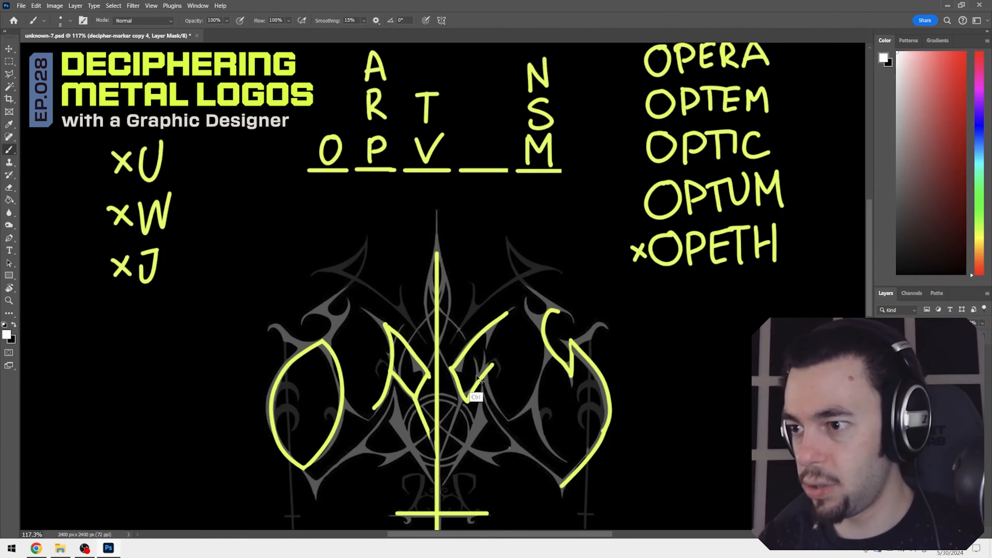
{"action": "key", "text": "ctrl+z"}
{"action": "key", "text": "ctrl+z"}
{"action": "key", "text": "ctrl+z"}
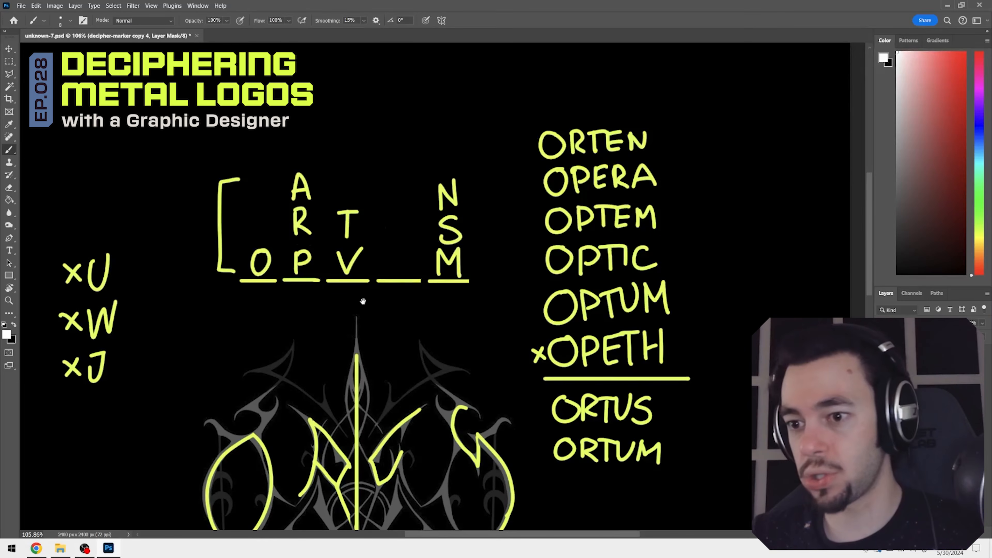
{"action": "left_click_drag", "start_coordinate": [367, 299], "coordinate": [367, 242]}
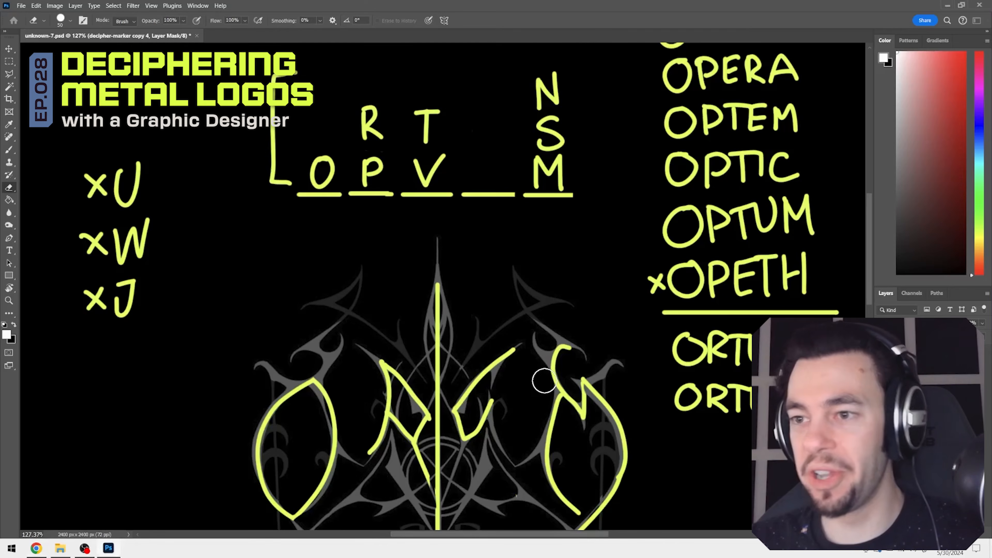
{"action": "left_click_drag", "start_coordinate": [634, 436], "coordinate": [626, 315]}
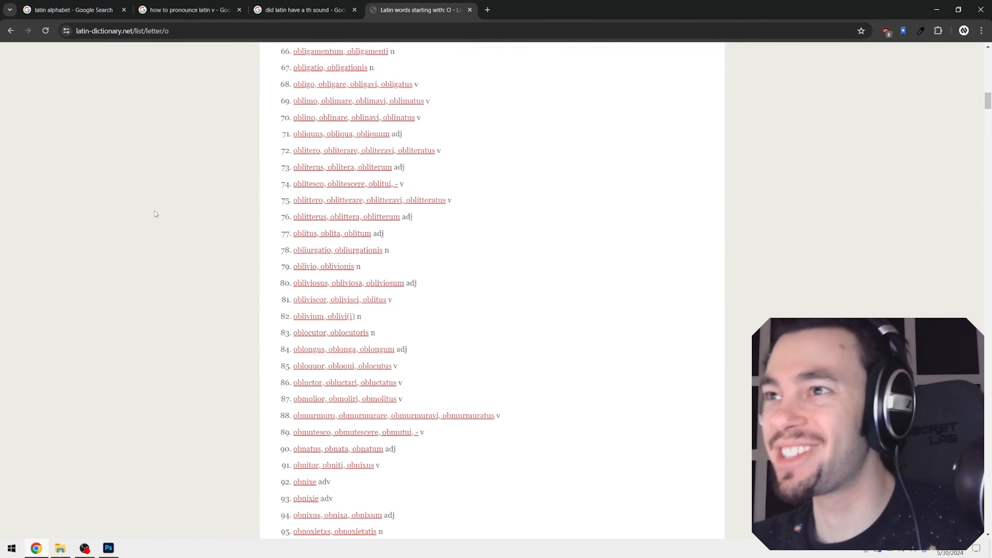
Step: Switch to Chrome, go further through the Latin dictionary's O words, and look up the definition of "ortum"
{"action": "scroll", "coordinate": [437, 332], "scroll_direction": "down", "scroll_amount": 4}
{"action": "scroll", "coordinate": [434, 330], "scroll_direction": "down", "scroll_amount": 7}
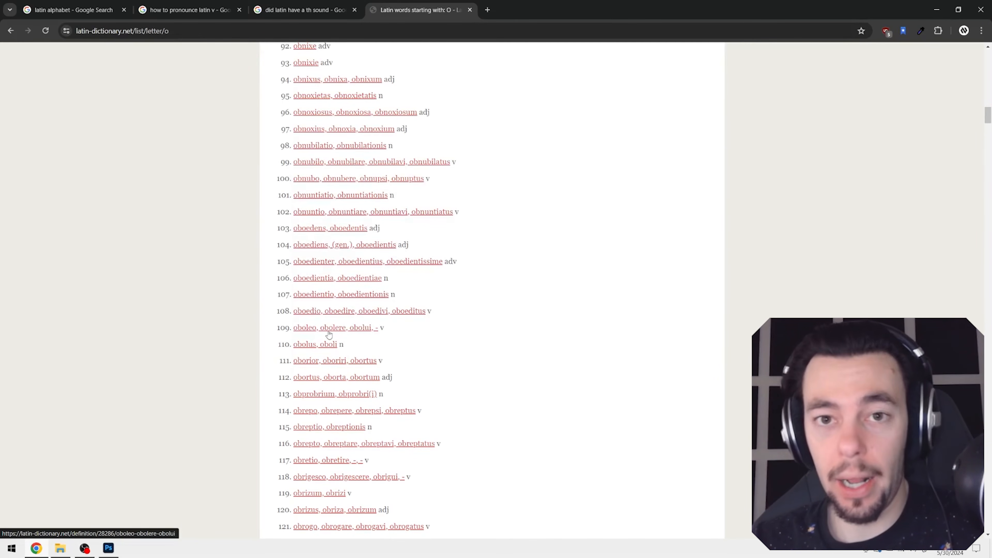
{"action": "left_click", "coordinate": [108, 548]}
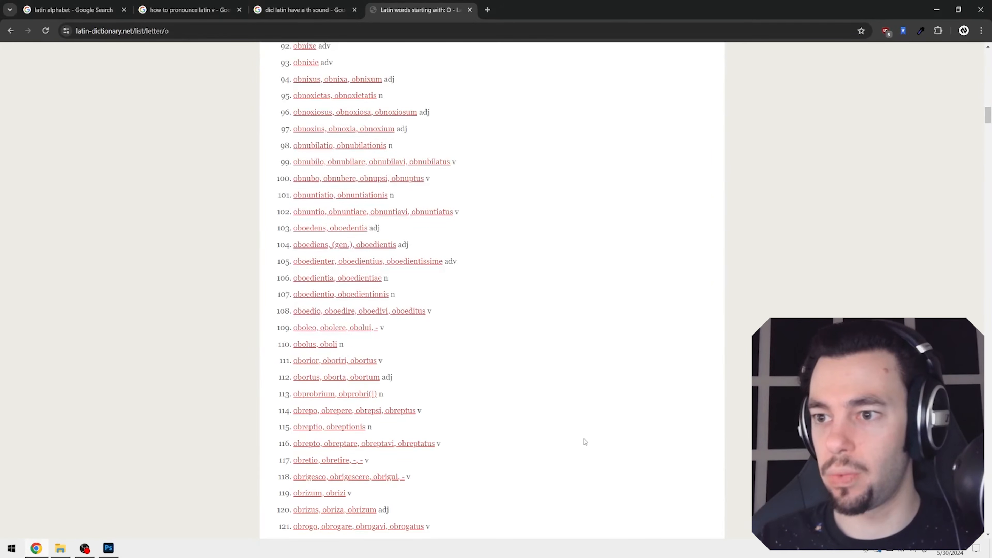
{"action": "scroll", "coordinate": [582, 379], "scroll_direction": "down", "scroll_amount": 9}
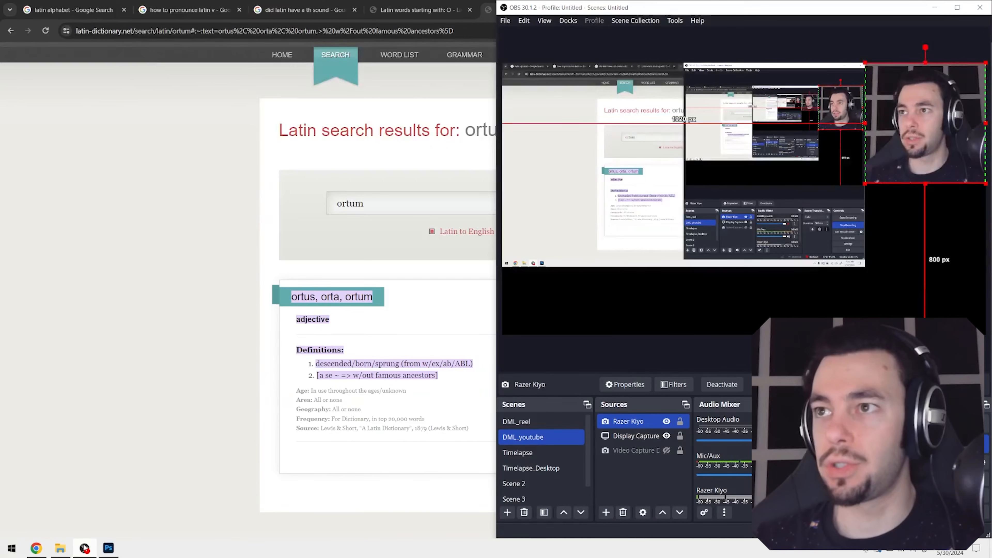
Step: Switch back to Photoshop and erase the crossed-out letters U, W and J and the bracket beside the letter blanks
{"action": "left_click", "coordinate": [109, 549]}
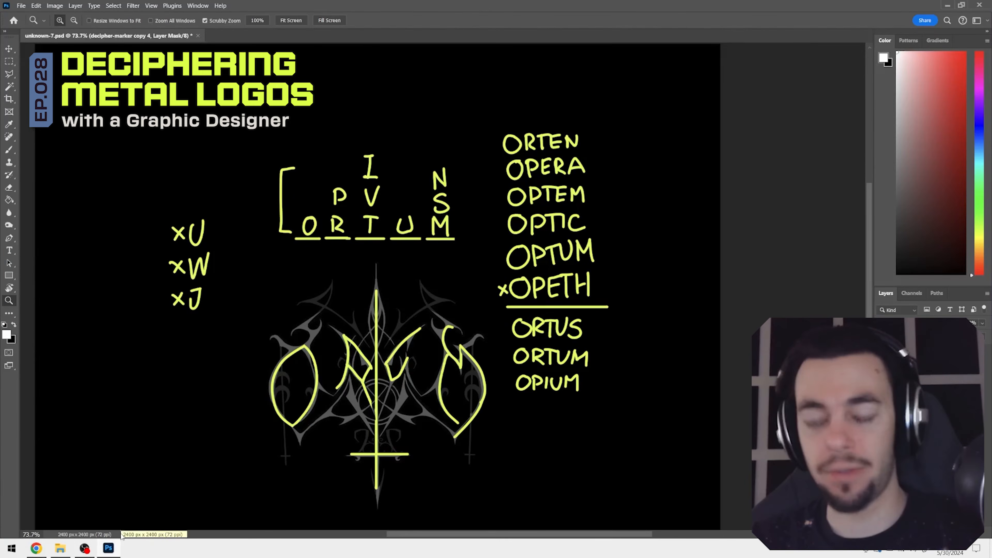
{"action": "left_click_drag", "start_coordinate": [307, 410], "coordinate": [310, 319]}
{"action": "left_click_drag", "start_coordinate": [383, 279], "coordinate": [405, 279]}
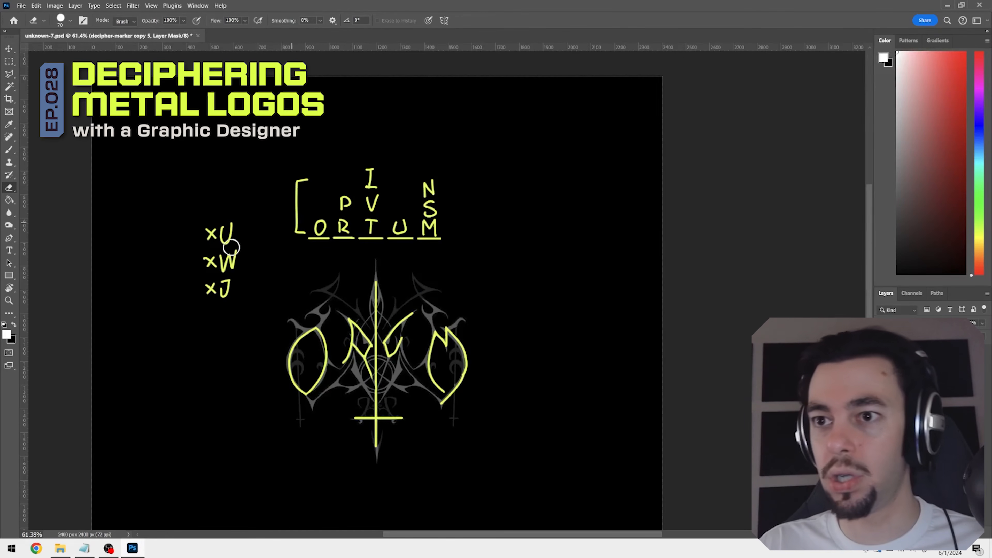
{"action": "mouse_move", "coordinate": [231, 237]}
{"action": "left_mouse_down"}
{"action": "mouse_move", "coordinate": [218, 343]}
{"action": "mouse_move", "coordinate": [203, 233]}
{"action": "left_mouse_up"}
{"action": "left_click_drag", "start_coordinate": [361, 214], "coordinate": [391, 215]}
{"action": "mouse_move", "coordinate": [283, 164]}
{"action": "left_mouse_down"}
{"action": "mouse_move", "coordinate": [268, 159]}
{"action": "mouse_move", "coordinate": [264, 228]}
{"action": "mouse_move", "coordinate": [274, 233]}
{"action": "left_mouse_up"}
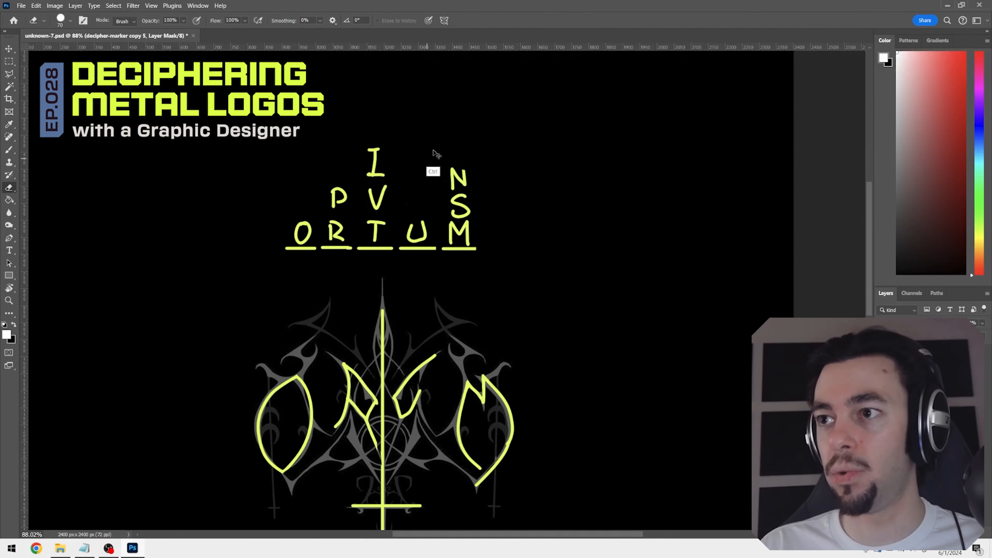
Step: Reduce the candidate letters above the blanks to spell OPIUM, and erase the R's leg on the logo so it reads P
{"action": "mouse_move", "coordinate": [377, 151]}
{"action": "left_mouse_down"}
{"action": "mouse_move", "coordinate": [386, 189]}
{"action": "mouse_move", "coordinate": [332, 228]}
{"action": "mouse_move", "coordinate": [366, 211]}
{"action": "mouse_move", "coordinate": [379, 226]}
{"action": "mouse_move", "coordinate": [343, 229]}
{"action": "mouse_move", "coordinate": [383, 245]}
{"action": "left_mouse_up"}
{"action": "key", "text": "z"}
{"action": "left_click_drag", "start_coordinate": [407, 372], "coordinate": [417, 374]}
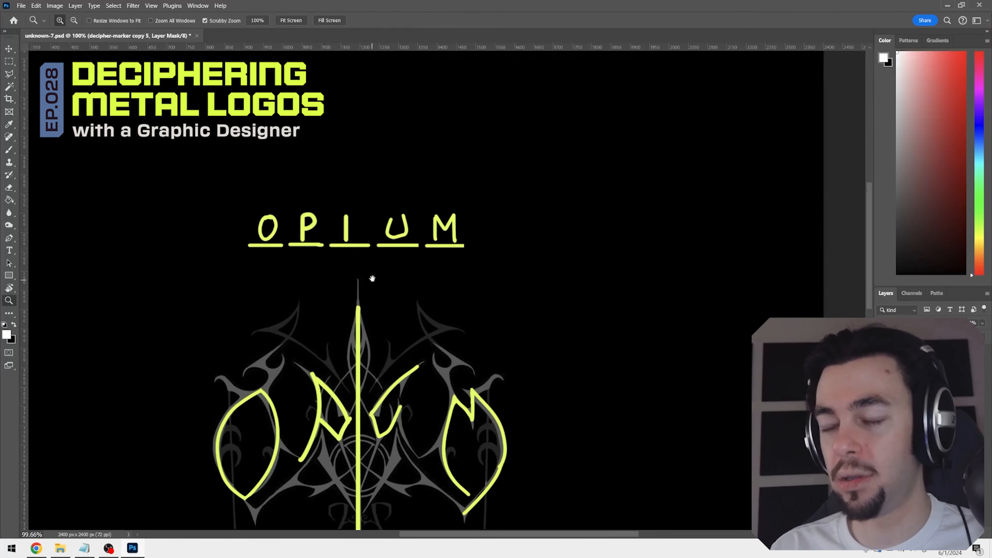
Step: Erase the traced crossbar at the logo's base and write !R and !T beneath the P and I
{"action": "scroll", "coordinate": [371, 275], "scroll_direction": "down", "scroll_amount": 2}
{"action": "scroll", "coordinate": [379, 251], "scroll_direction": "up", "scroll_amount": 1}
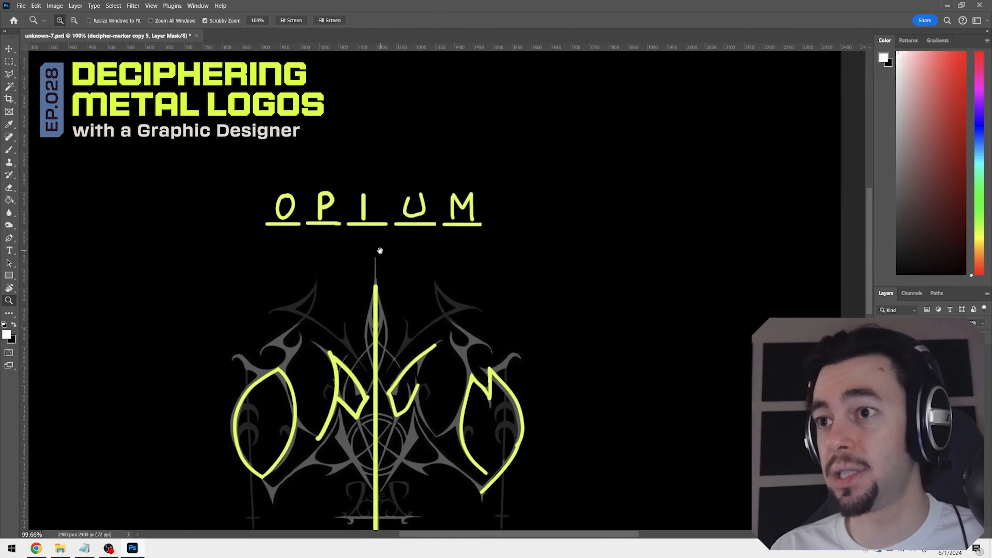
{"action": "left_click_drag", "start_coordinate": [340, 251], "coordinate": [339, 243]}
{"action": "key", "text": "b"}
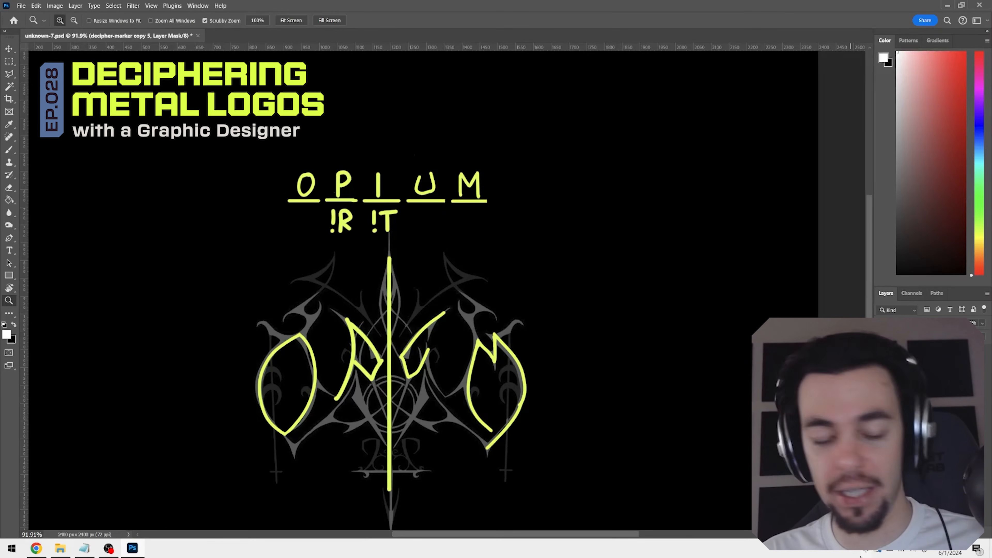
Step: Erase the traced P from the logo's second letter
{"action": "left_click", "coordinate": [348, 390]}
{"action": "key", "text": "e"}
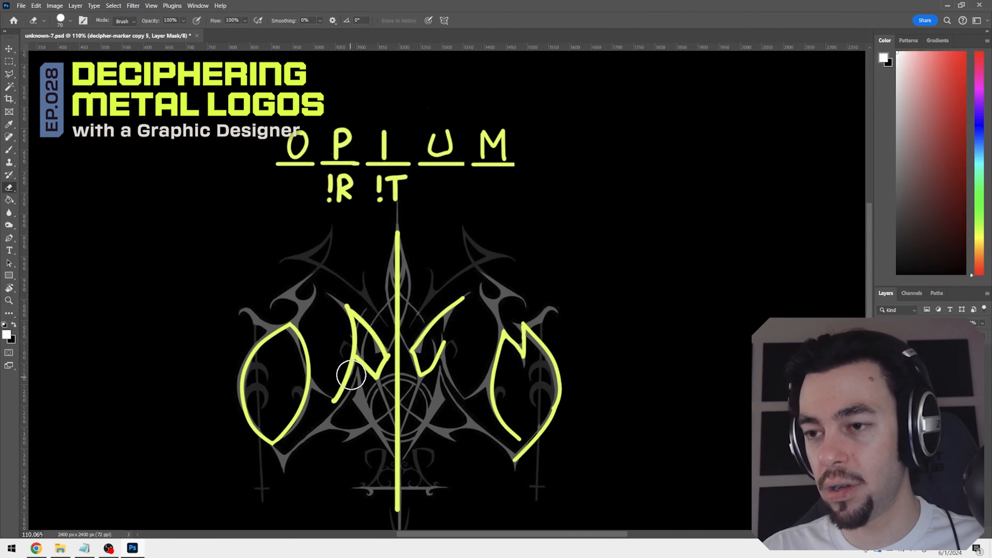
{"action": "mouse_move", "coordinate": [361, 345]}
{"action": "left_mouse_down"}
{"action": "mouse_move", "coordinate": [368, 341]}
{"action": "mouse_move", "coordinate": [366, 375]}
{"action": "left_mouse_up"}
{"action": "key", "text": "b"}
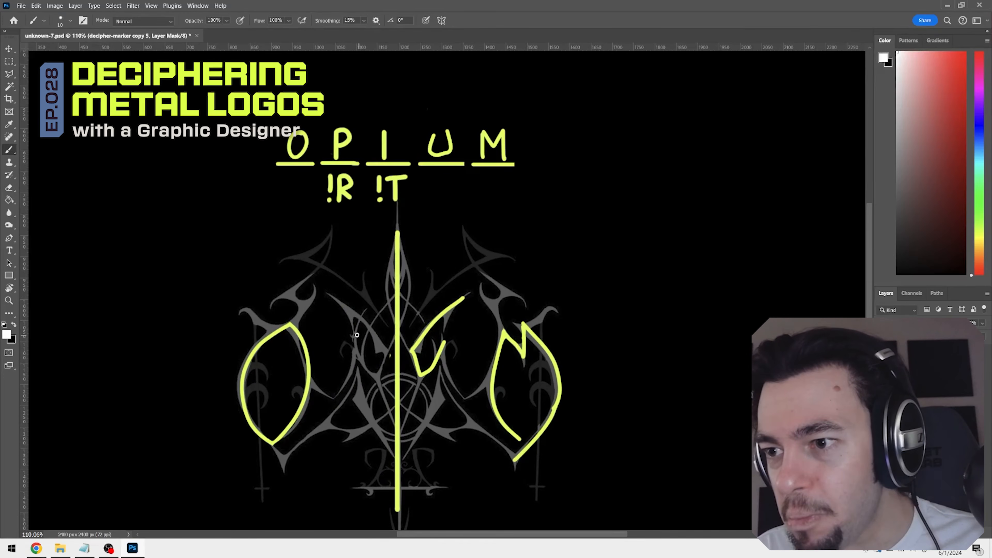
{"action": "mouse_move", "coordinate": [339, 389]}
{"action": "left_mouse_down"}
{"action": "mouse_move", "coordinate": [384, 352]}
{"action": "mouse_move", "coordinate": [375, 378]}
{"action": "mouse_move", "coordinate": [391, 420]}
{"action": "mouse_move", "coordinate": [382, 439]}
{"action": "left_mouse_up"}
{"action": "key", "text": "ctrl+z"}
{"action": "key", "text": "ctrl+z"}
{"action": "key", "text": "ctrl+z"}
{"action": "key", "text": "ctrl+z"}
{"action": "key", "text": "ctrl+z"}
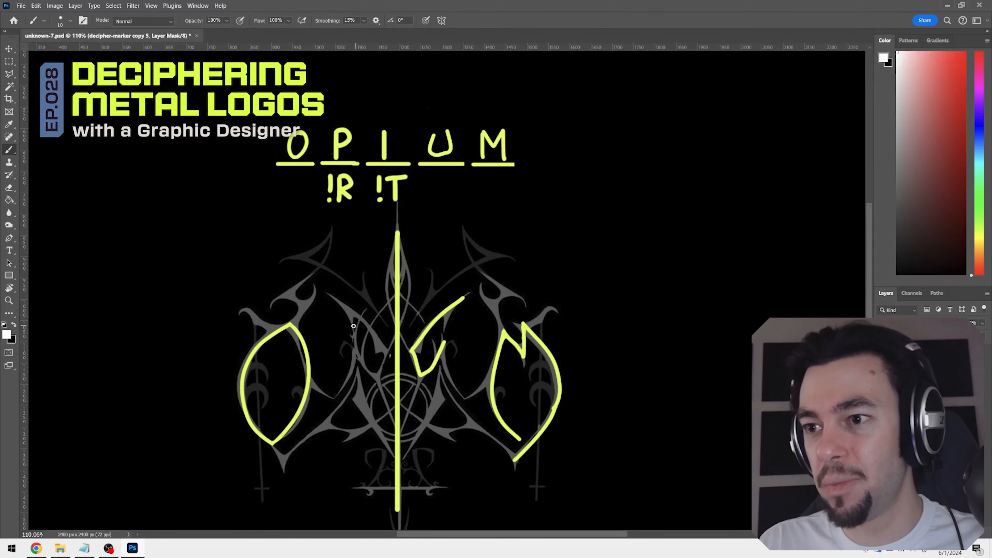
Step: Retrace the logo's second letter as a closed, D-like outline
{"action": "left_click_drag", "start_coordinate": [351, 312], "coordinate": [345, 393]}
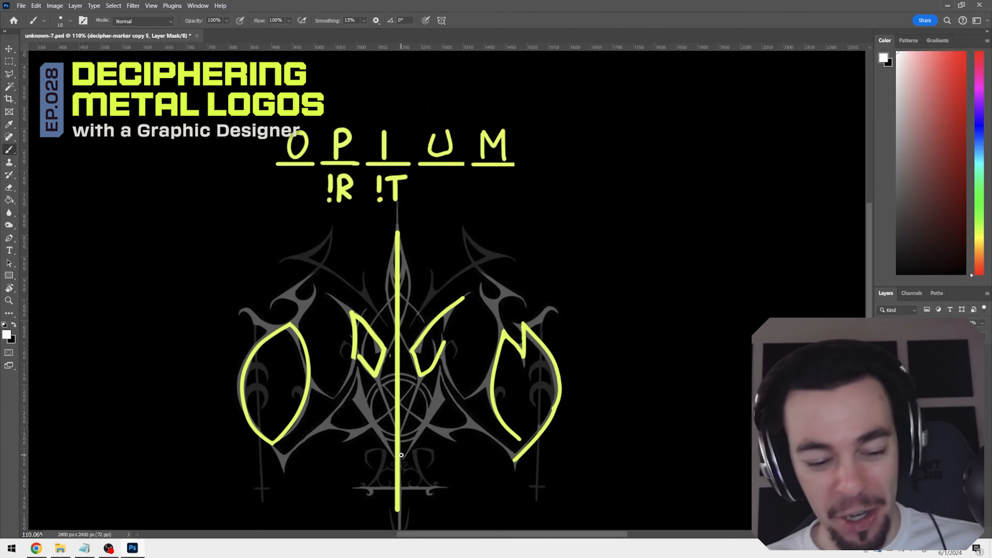
{"action": "scroll", "coordinate": [398, 417], "scroll_direction": "up", "scroll_amount": 3}
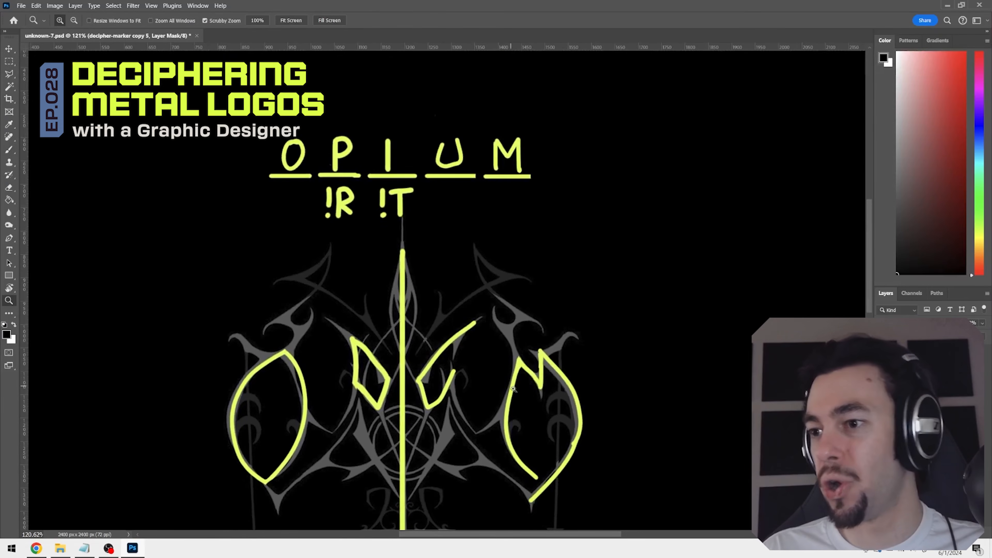
{"action": "scroll", "coordinate": [505, 403], "scroll_direction": "up", "scroll_amount": 1}
{"action": "scroll", "coordinate": [510, 418], "scroll_direction": "down", "scroll_amount": 1}
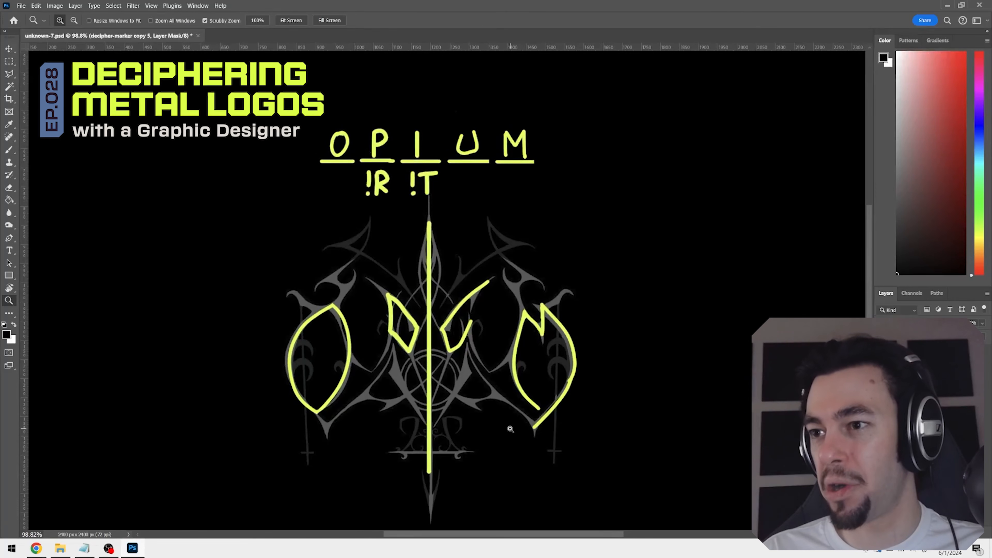
Step: Erase the D-like outline and the traced U on either side of the logo's central line
{"action": "scroll", "coordinate": [394, 273], "scroll_direction": "up", "scroll_amount": 4}
{"action": "key", "text": "b"}
{"action": "left_click_drag", "start_coordinate": [395, 273], "coordinate": [397, 289]}
{"action": "key", "text": "x"}
{"action": "key", "text": "z"}
{"action": "scroll", "coordinate": [404, 324], "scroll_direction": "down", "scroll_amount": 3}
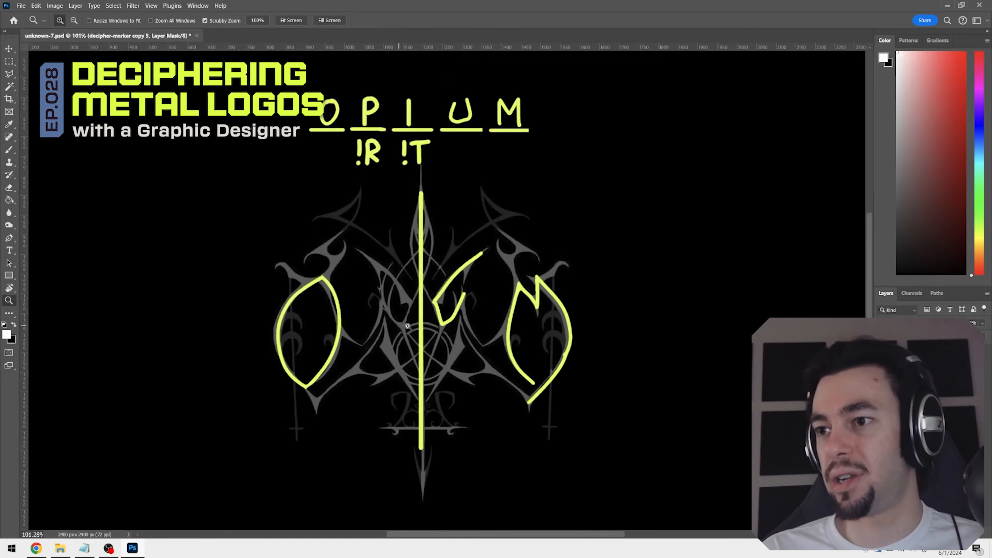
{"action": "scroll", "coordinate": [454, 353], "scroll_direction": "down", "scroll_amount": 1}
{"action": "scroll", "coordinate": [453, 344], "scroll_direction": "up", "scroll_amount": 1}
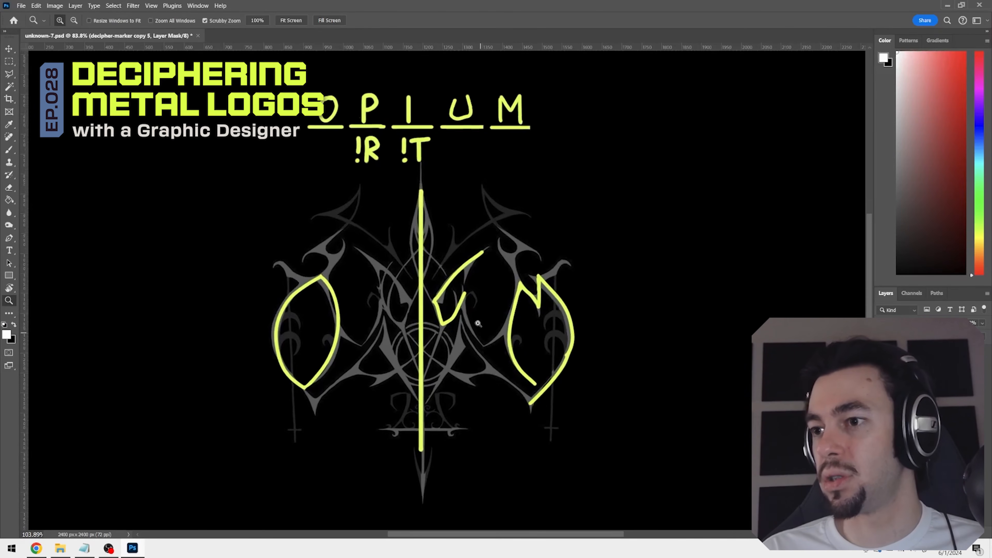
{"action": "key", "text": "e"}
{"action": "left_click_drag", "start_coordinate": [446, 309], "coordinate": [467, 262]}
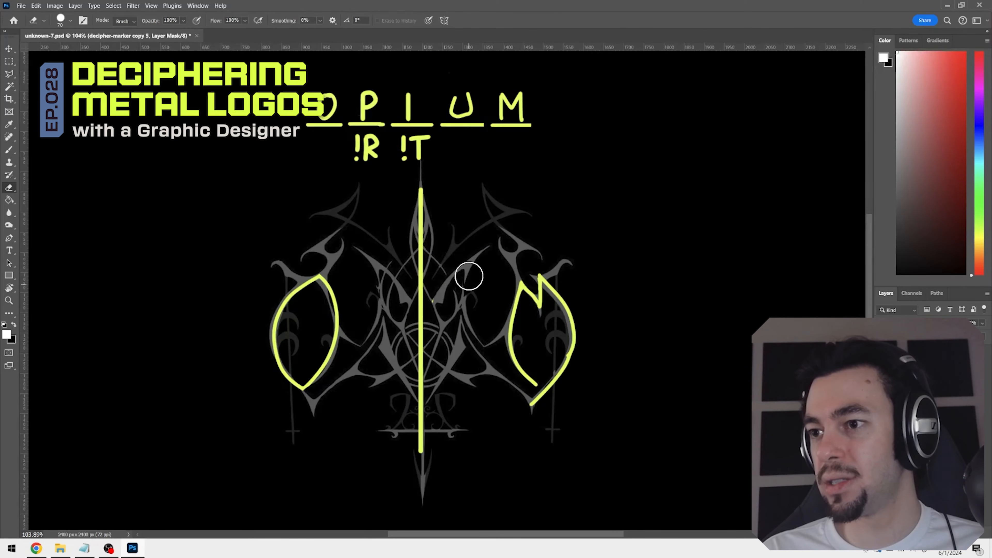
Step: Try tracing new strokes for the inner letters between the logo's O and M
{"action": "scroll", "coordinate": [371, 254], "scroll_direction": "up", "scroll_amount": 2}
{"action": "key", "text": "b"}
{"action": "mouse_move", "coordinate": [369, 237]}
{"action": "left_mouse_down"}
{"action": "mouse_move", "coordinate": [372, 313]}
{"action": "mouse_move", "coordinate": [351, 366]}
{"action": "mouse_move", "coordinate": [383, 392]}
{"action": "mouse_move", "coordinate": [420, 365]}
{"action": "left_mouse_up"}
{"action": "mouse_move", "coordinate": [419, 285]}
{"action": "left_mouse_down"}
{"action": "mouse_move", "coordinate": [411, 324]}
{"action": "mouse_move", "coordinate": [424, 366]}
{"action": "left_mouse_up"}
{"action": "left_click_drag", "start_coordinate": [365, 232], "coordinate": [420, 279]}
{"action": "mouse_move", "coordinate": [506, 230]}
{"action": "left_mouse_down"}
{"action": "mouse_move", "coordinate": [479, 393]}
{"action": "mouse_move", "coordinate": [525, 405]}
{"action": "mouse_move", "coordinate": [498, 305]}
{"action": "mouse_move", "coordinate": [511, 338]}
{"action": "left_mouse_up"}
{"action": "key", "text": "z"}
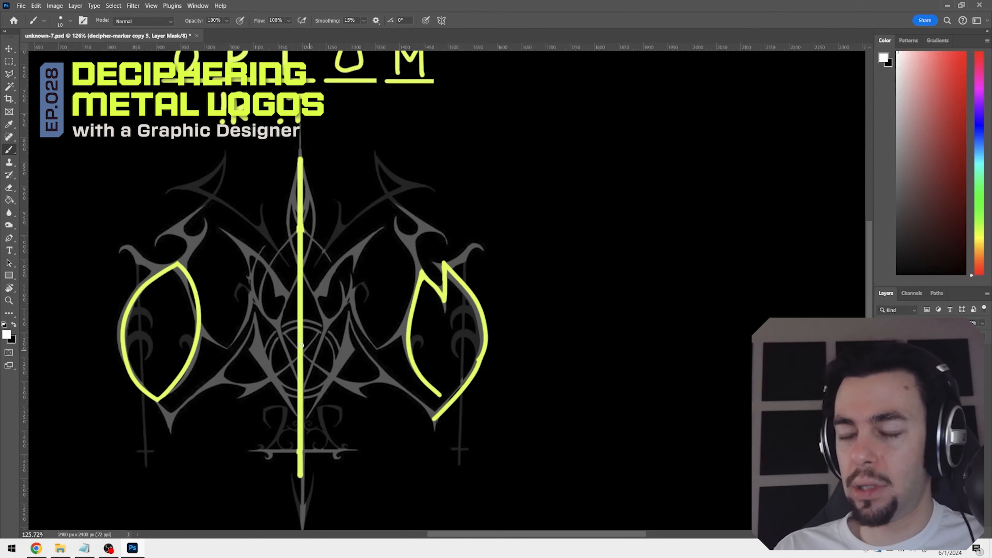
{"action": "mouse_move", "coordinate": [303, 358]}
{"action": "left_mouse_down"}
{"action": "mouse_move", "coordinate": [355, 391]}
{"action": "mouse_move", "coordinate": [368, 362]}
{"action": "left_mouse_up"}
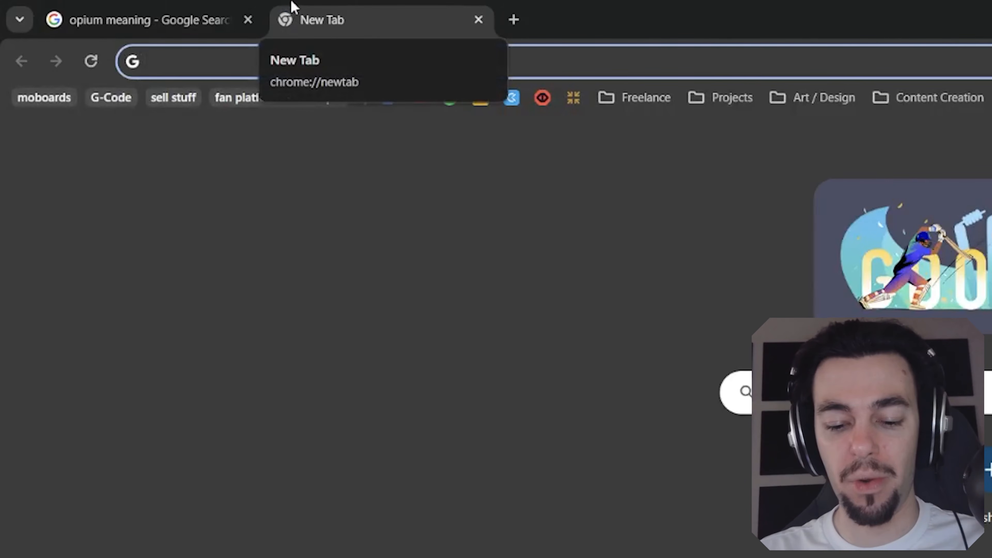
Step: Switch to Chrome and search Google for "odium band" in a new tab
{"action": "type", "text": "d"}
{"action": "key", "text": "BackSpace"}
{"action": "key", "text": "BackSpace"}
{"action": "type", "text": "od"}
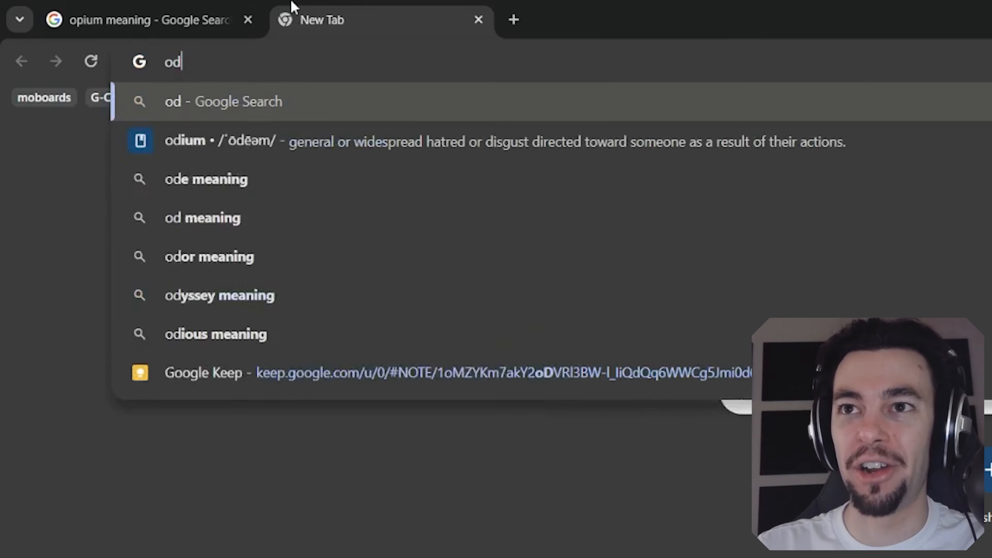
{"action": "type", "text": "ium band"}
{"action": "key", "text": "Return"}
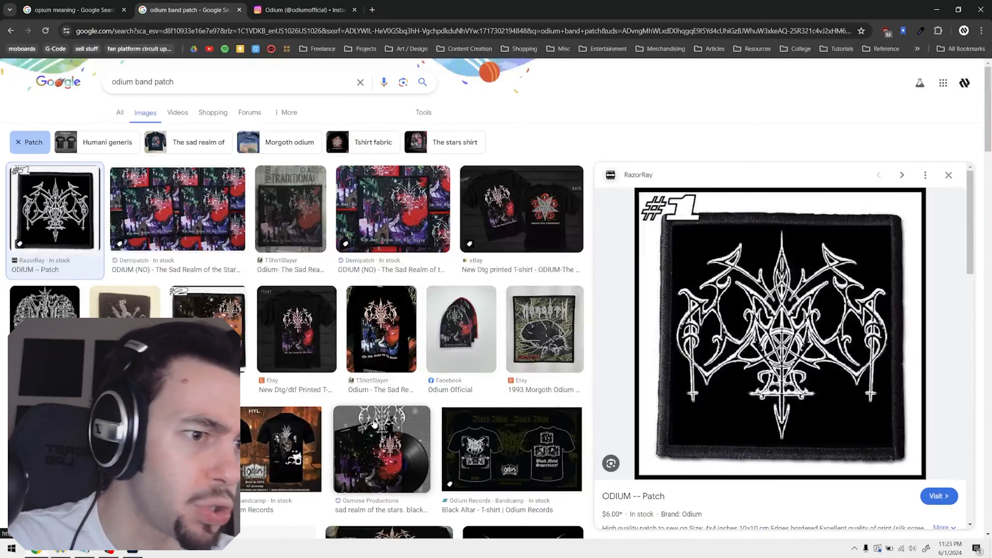
Step: Compare the vinyl, T-shirt and patch images in the "odium band patch" results, and return to the traced logo in Photoshop
{"action": "left_click", "coordinate": [375, 427]}
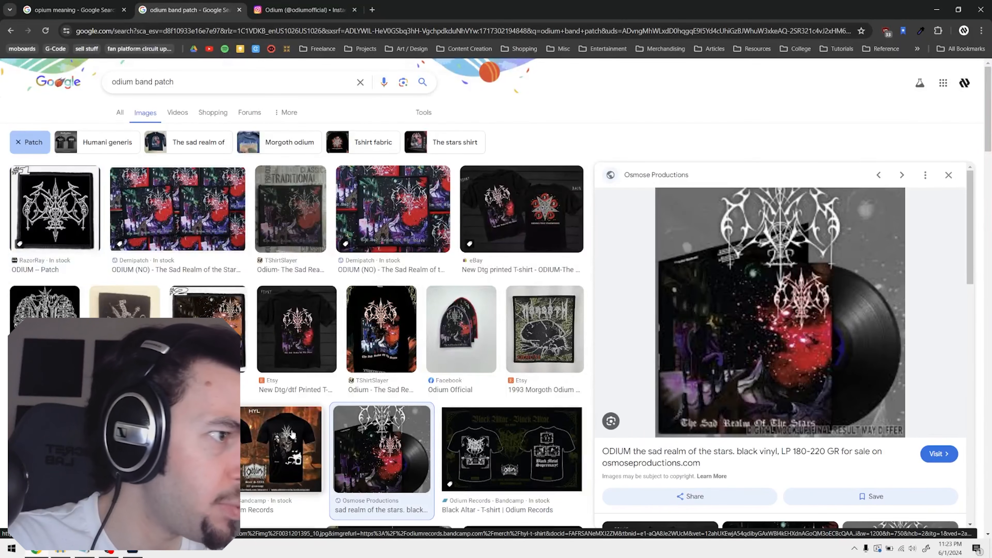
{"action": "left_click", "coordinate": [294, 434]}
{"action": "left_click", "coordinate": [208, 308]}
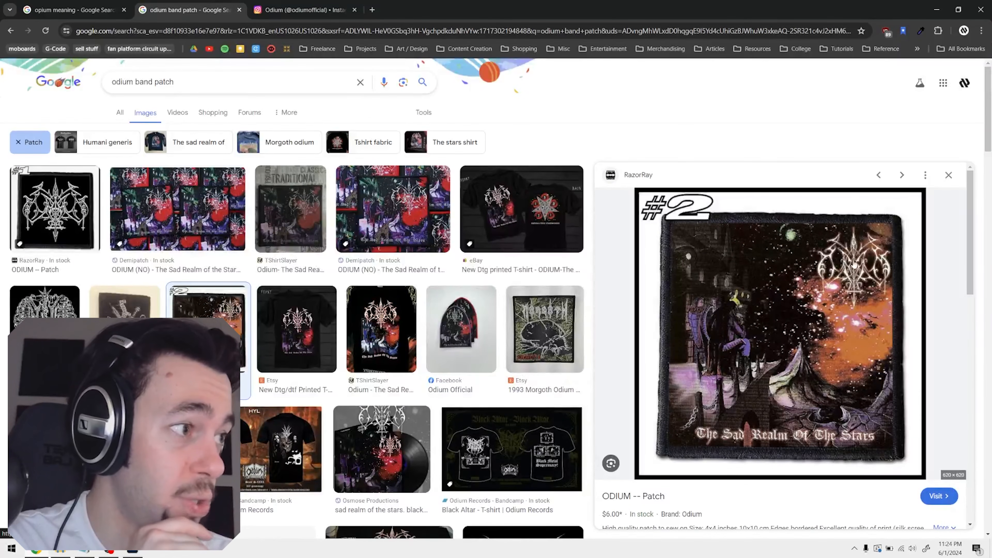
{"action": "left_click", "coordinate": [287, 317]}
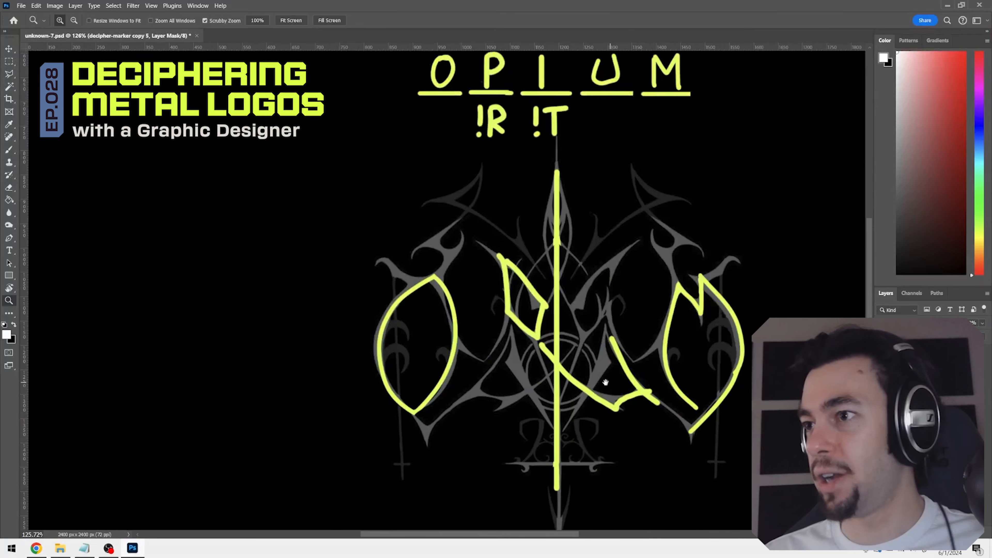
{"action": "left_click_drag", "start_coordinate": [606, 382], "coordinate": [477, 383]}
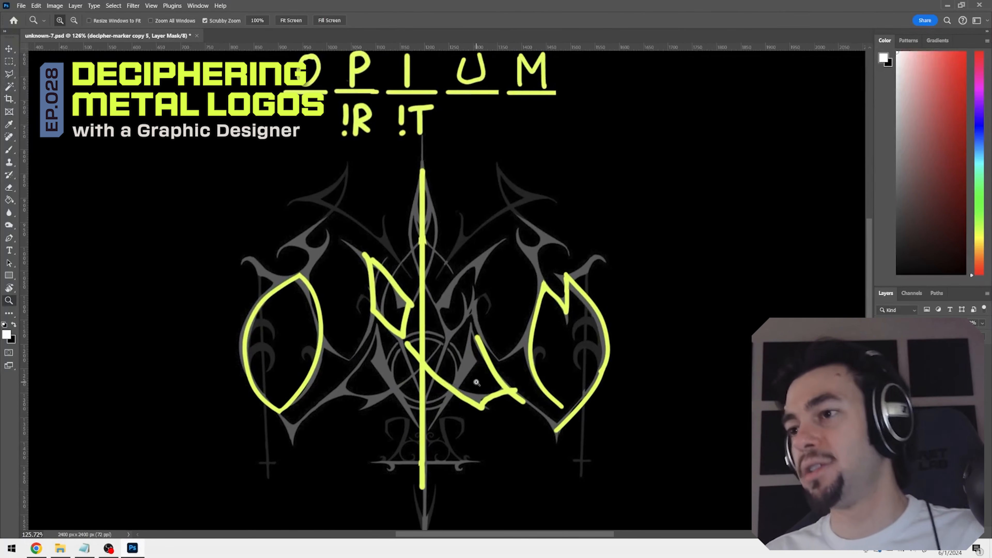
Step: Erase the traced inner-letter strokes between the logo's O and M, and retrace the D beside the central line
{"action": "key", "text": "e"}
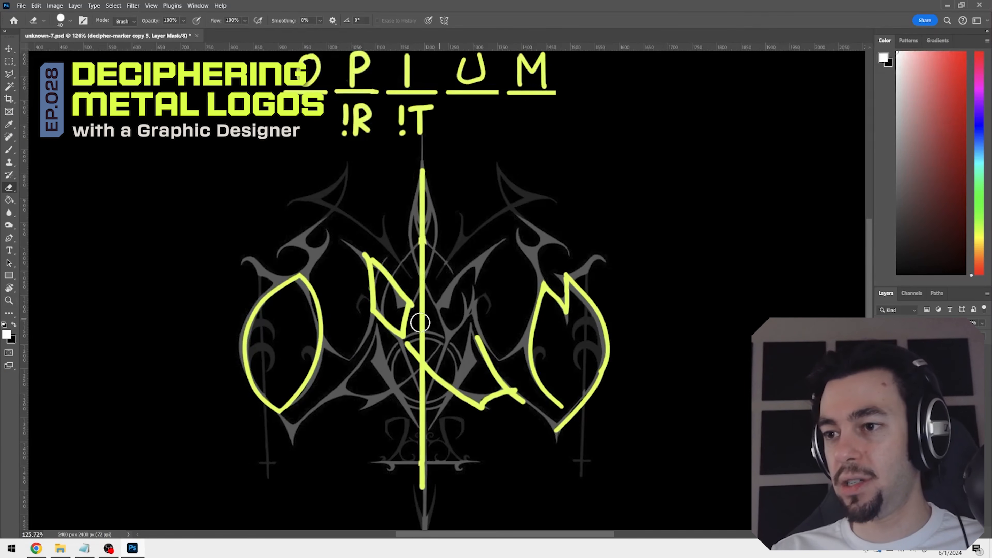
{"action": "mouse_move", "coordinate": [490, 365]}
{"action": "left_mouse_down"}
{"action": "mouse_move", "coordinate": [512, 392]}
{"action": "mouse_move", "coordinate": [490, 379]}
{"action": "mouse_move", "coordinate": [481, 413]}
{"action": "mouse_move", "coordinate": [461, 359]}
{"action": "mouse_move", "coordinate": [438, 361]}
{"action": "mouse_move", "coordinate": [440, 376]}
{"action": "mouse_move", "coordinate": [465, 368]}
{"action": "left_mouse_up"}
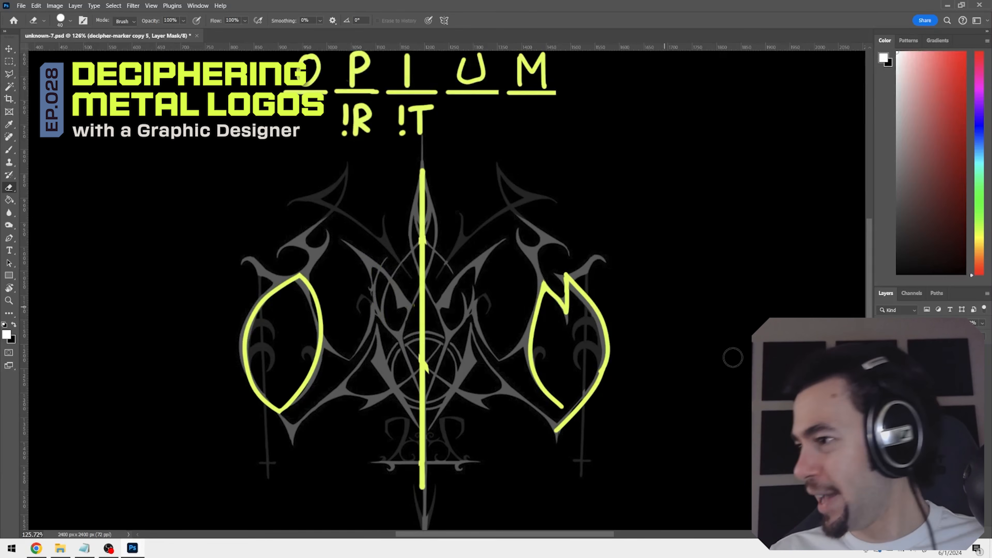
{"action": "key", "text": "z"}
{"action": "left_click_drag", "start_coordinate": [383, 362], "coordinate": [395, 369]}
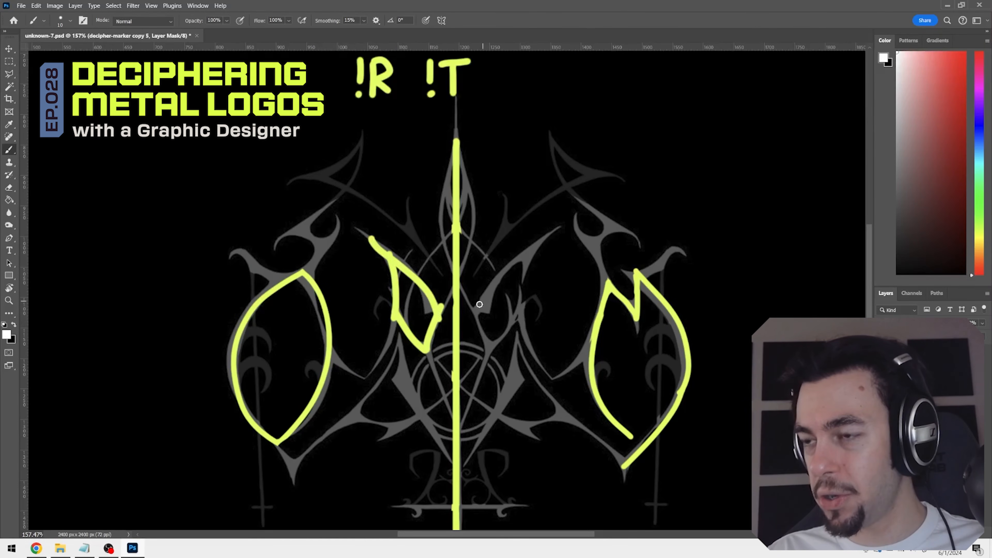
Step: Try tracing the U's strokes between the logo's central line and the M, undoing the misplaced strokes
{"action": "left_click_drag", "start_coordinate": [474, 312], "coordinate": [547, 236]}
{"action": "key", "text": "ctrl+z"}
{"action": "left_click_drag", "start_coordinate": [474, 312], "coordinate": [548, 237]}
{"action": "mouse_move", "coordinate": [474, 311]}
{"action": "left_mouse_down"}
{"action": "mouse_move", "coordinate": [491, 346]}
{"action": "mouse_move", "coordinate": [521, 311]}
{"action": "left_mouse_up"}
{"action": "key", "text": "ctrl+z"}
{"action": "mouse_move", "coordinate": [490, 347]}
{"action": "left_mouse_down"}
{"action": "mouse_move", "coordinate": [519, 303]}
{"action": "mouse_move", "coordinate": [493, 363]}
{"action": "left_mouse_up"}
{"action": "key", "text": "ctrl+z"}
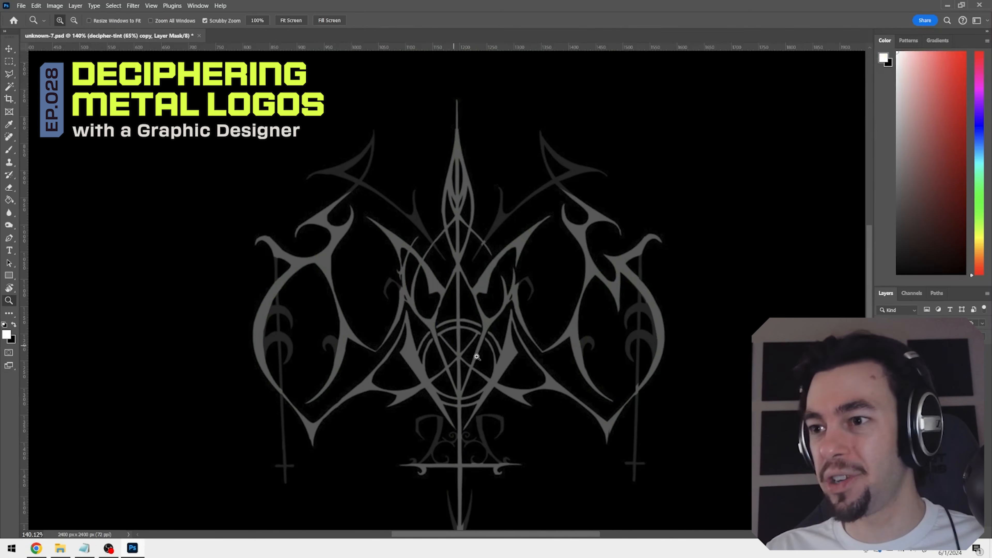
Step: Erase the decorative flourishes around the O and M from the tinted logo copy to dim the ornamentation
{"action": "scroll", "coordinate": [437, 347], "scroll_direction": "up", "scroll_amount": 3}
{"action": "key", "text": "e"}
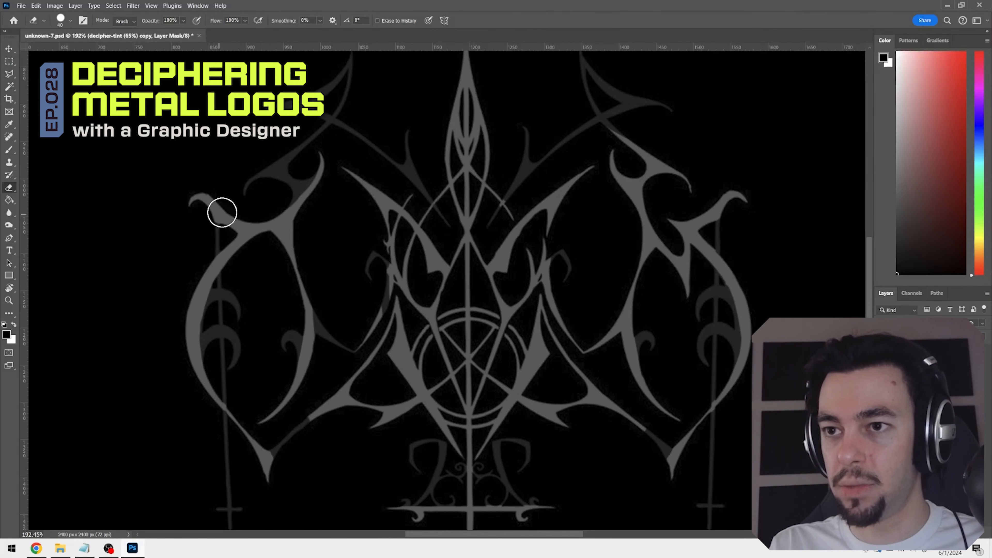
{"action": "mouse_move", "coordinate": [225, 225]}
{"action": "left_mouse_down"}
{"action": "mouse_move", "coordinate": [243, 210]}
{"action": "mouse_move", "coordinate": [189, 199]}
{"action": "mouse_move", "coordinate": [197, 198]}
{"action": "left_mouse_up"}
{"action": "left_click_drag", "start_coordinate": [702, 206], "coordinate": [727, 208]}
{"action": "left_click_drag", "start_coordinate": [640, 169], "coordinate": [653, 200]}
{"action": "key", "text": "ctrl+z"}
{"action": "mouse_move", "coordinate": [655, 200]}
{"action": "left_mouse_down"}
{"action": "mouse_move", "coordinate": [639, 165]}
{"action": "mouse_move", "coordinate": [683, 183]}
{"action": "mouse_move", "coordinate": [625, 127]}
{"action": "left_mouse_up"}
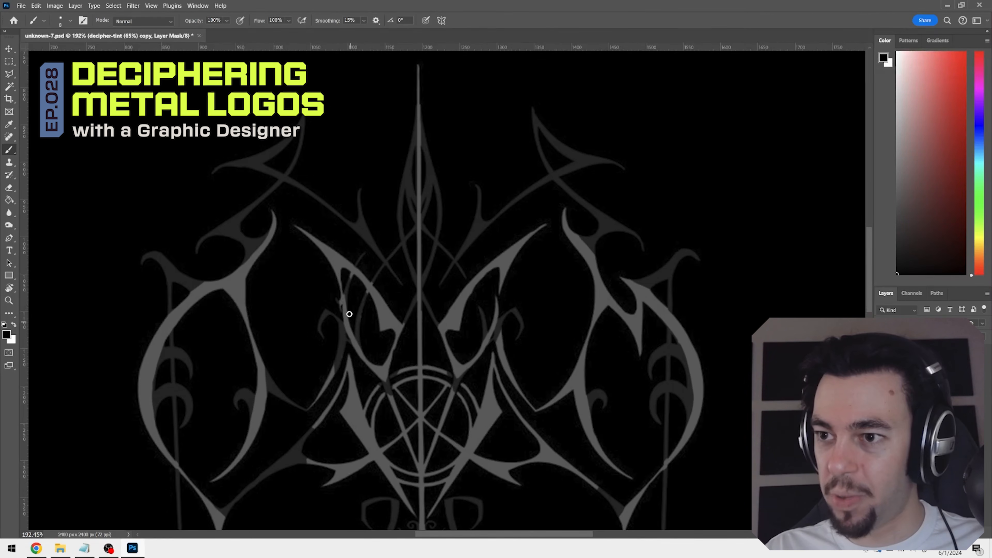
{"action": "key", "text": "x"}
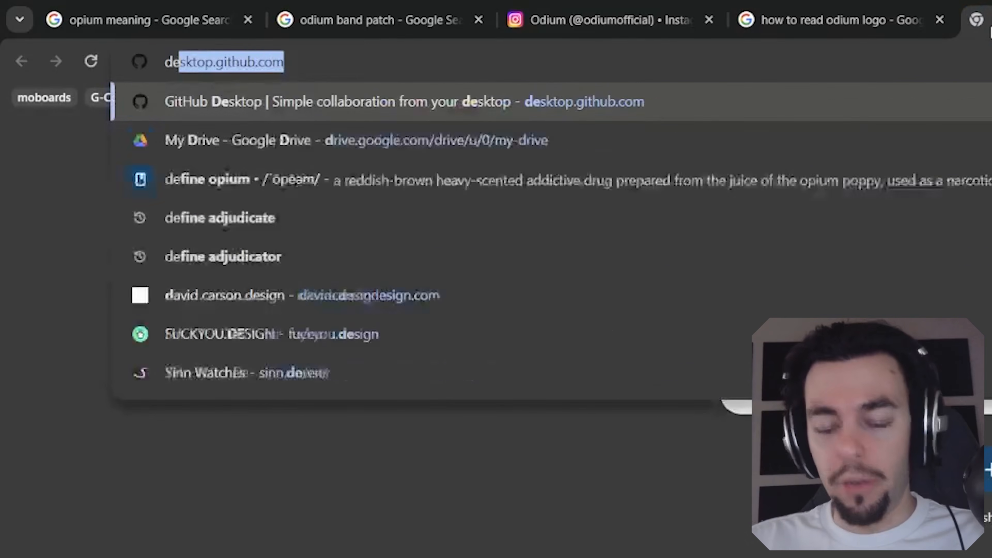
Step: Search Google for "define odium" in a new Chrome tab and highlight the word's definition
{"action": "type", "text": "fine odium"}
{"action": "key", "text": "Return"}
{"action": "left_click_drag", "start_coordinate": [202, 179], "coordinate": [897, 177]}
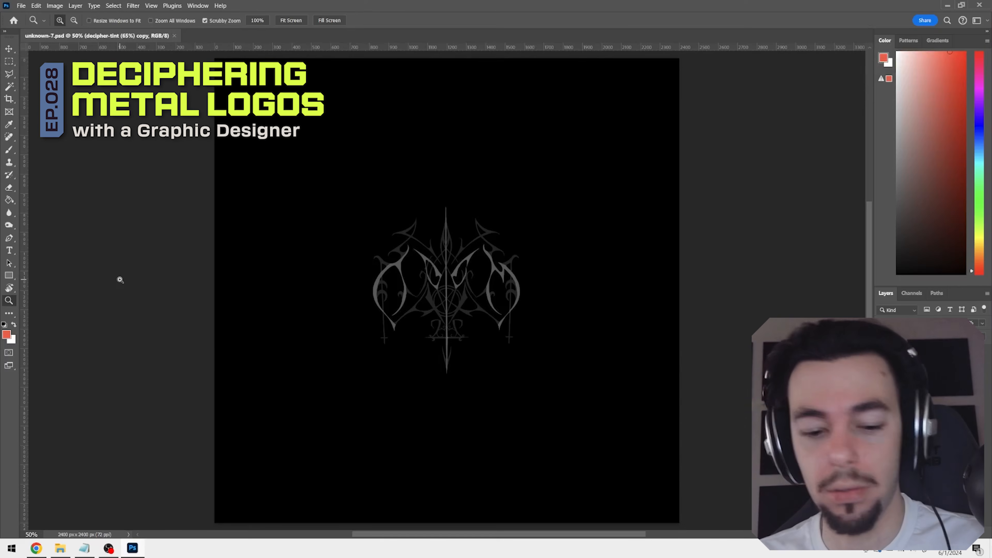
Step: Check the dimmed logo in Photoshop, and return to Chrome to view the Odium band's Instagram profile
{"action": "key", "text": "alt+Tab"}
{"action": "key", "text": "alt+Tab"}
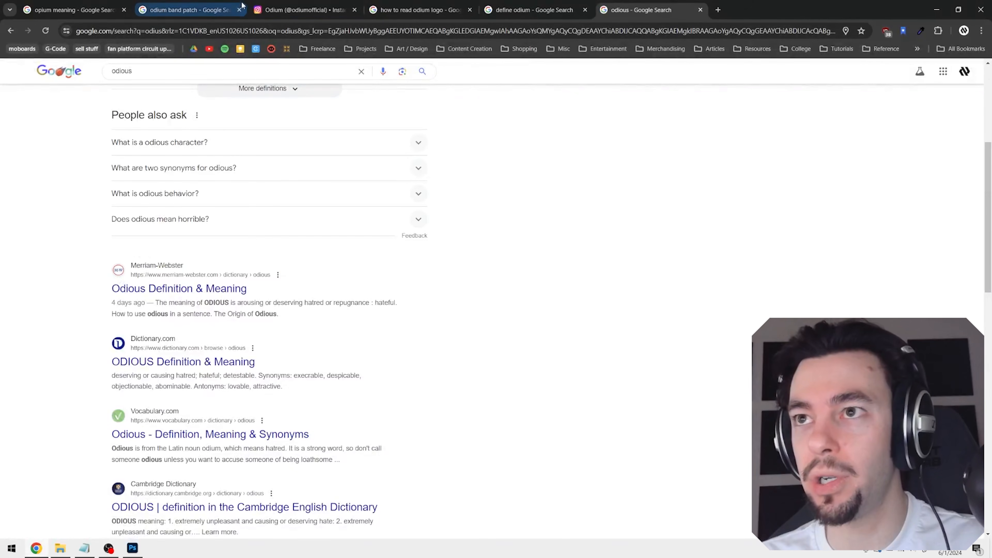
{"action": "left_click", "coordinate": [297, 10]}
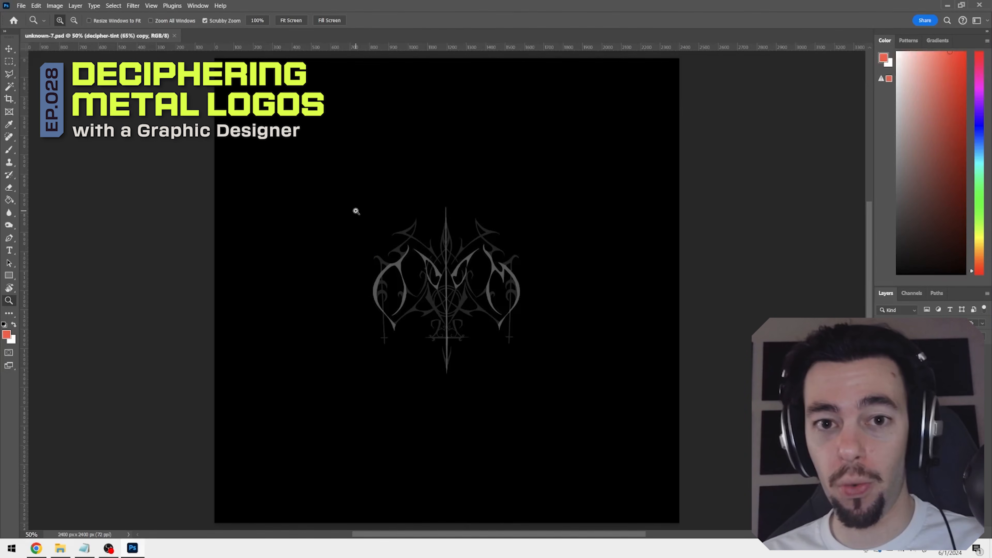
Step: Inspect the dimmed logo in Photoshop up close, and toggle the layer visibility to show the full undimmed artwork
{"action": "scroll", "coordinate": [458, 280], "scroll_direction": "up", "scroll_amount": 5}
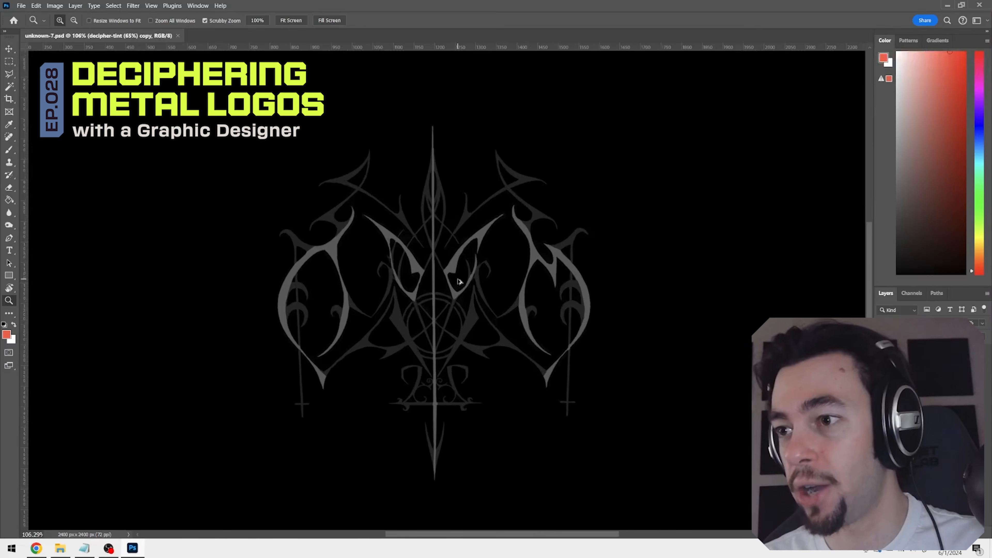
{"action": "left_click_drag", "start_coordinate": [459, 288], "coordinate": [462, 277]}
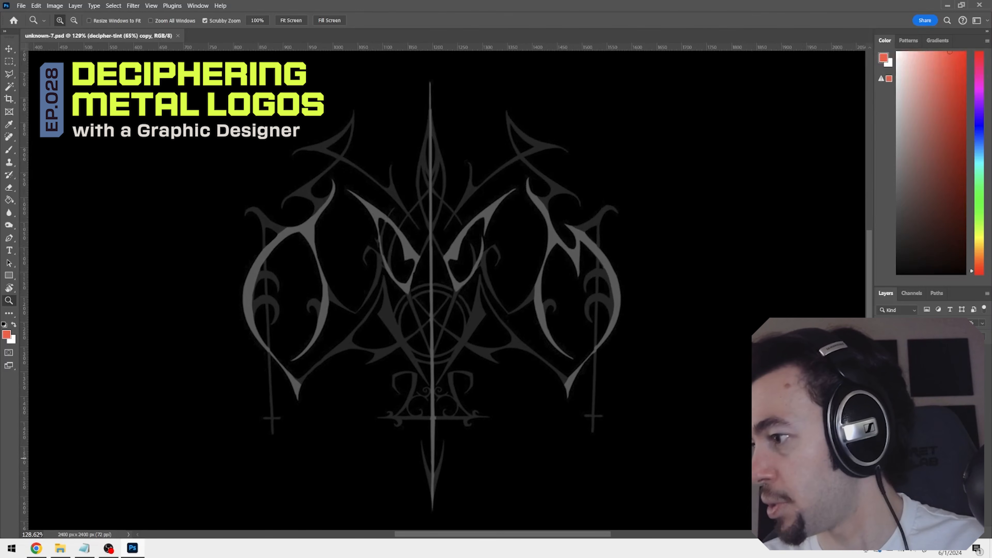
{"action": "left_click", "coordinate": [883, 458]}
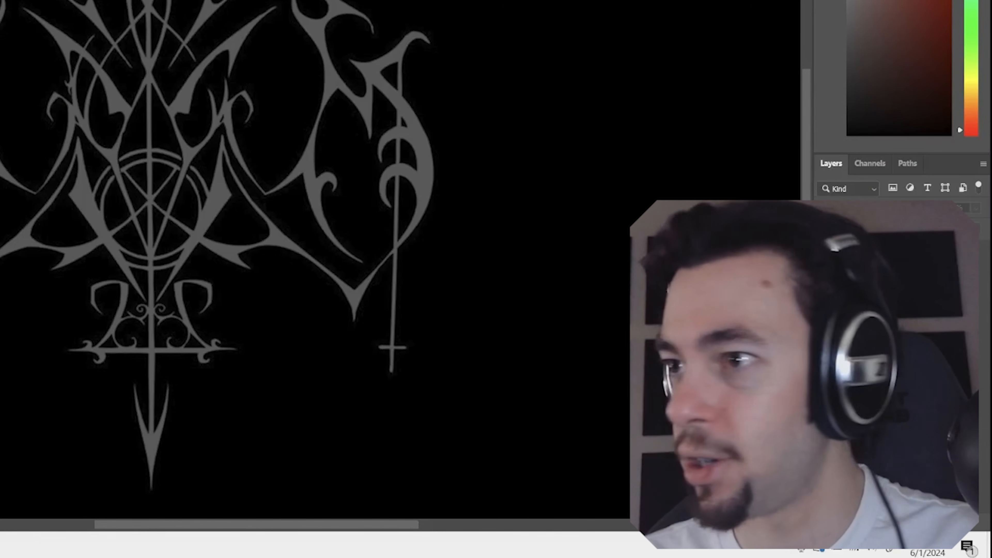